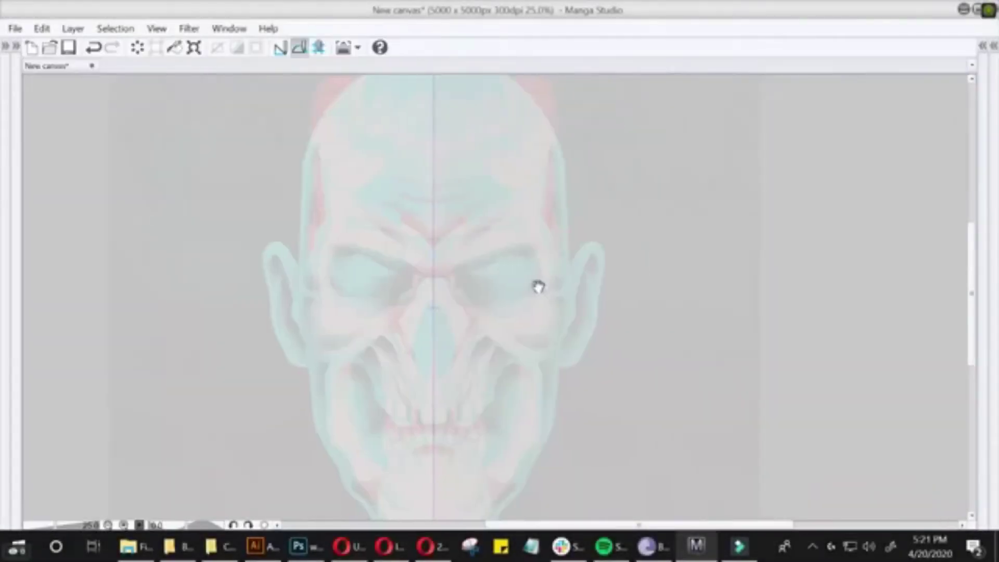
- Raise the skull reference in view, show the tool and layer palettes again, and zoom back out to 25%
scroll(573, 248, "up", 1)
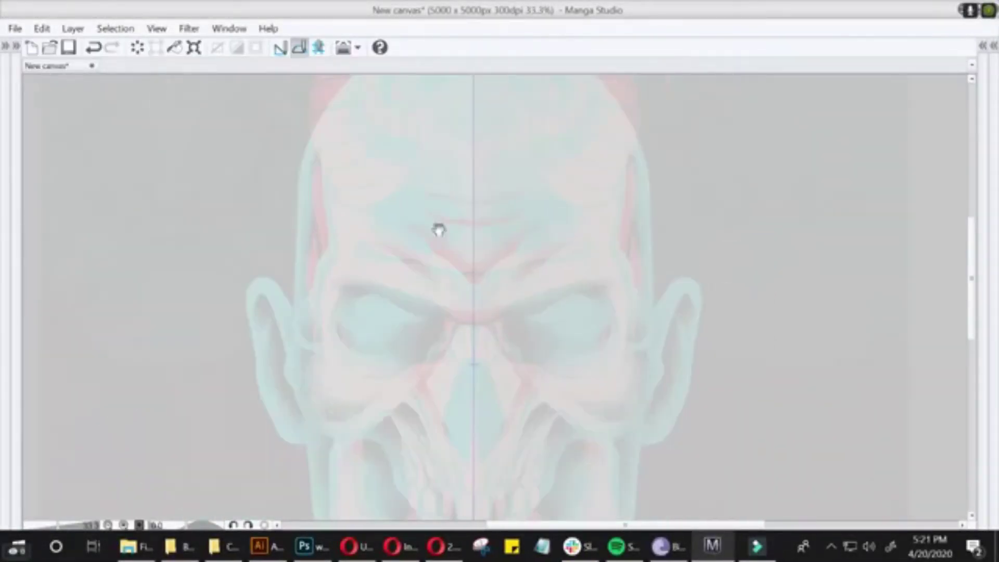
left_click_drag(438, 230, 630, 326)
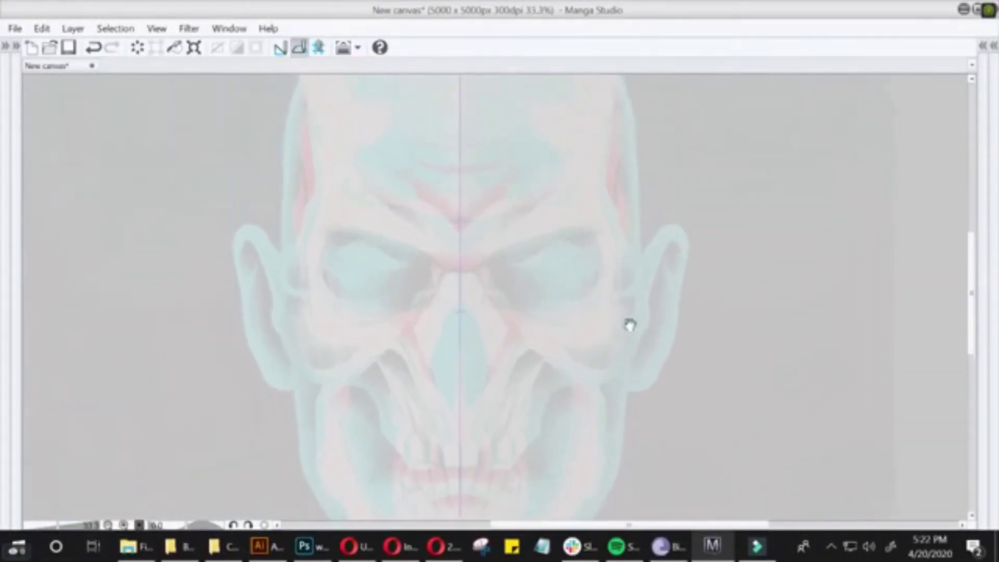
key("Tab")
scroll(576, 299, "down", 1)
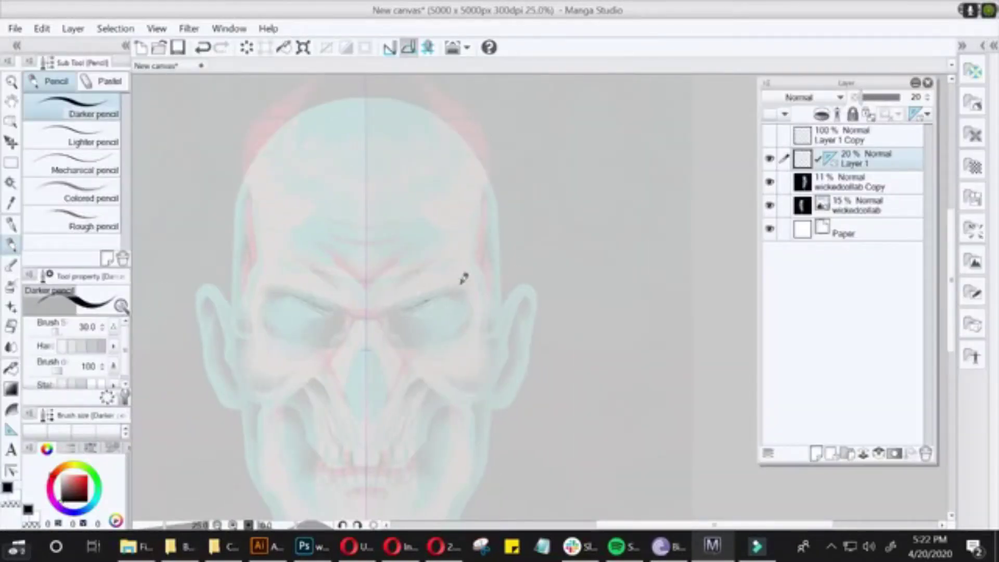
- Sketch mirrored brow lines, the lower cheek and jaw line, and lines under the eye sockets
left_click_drag(340, 266, 347, 308)
mouse_move(392, 304)
left_mouse_down()
mouse_move(386, 279)
mouse_move(475, 239)
mouse_move(475, 295)
mouse_move(466, 267)
left_mouse_up()
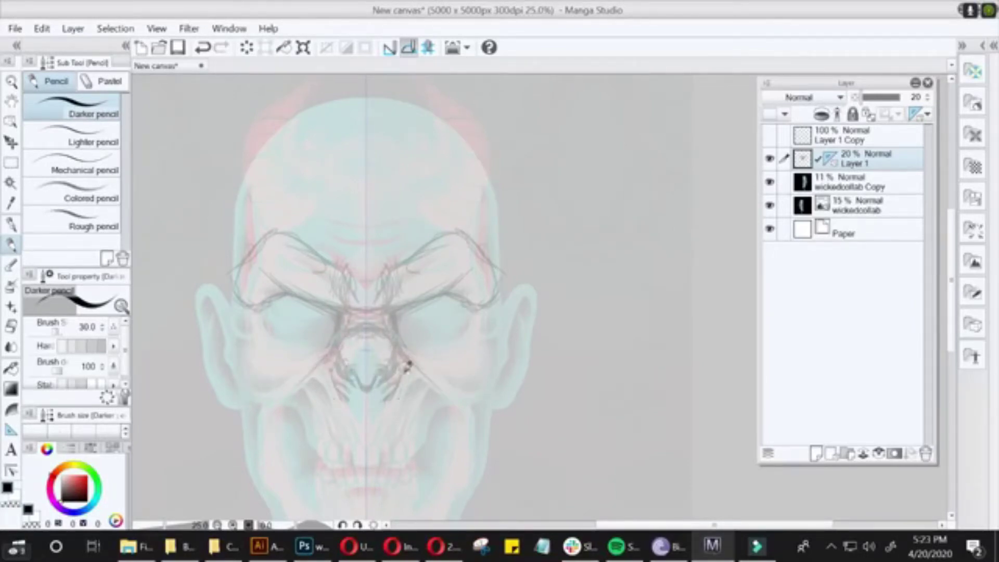
left_click_drag(454, 396, 500, 359)
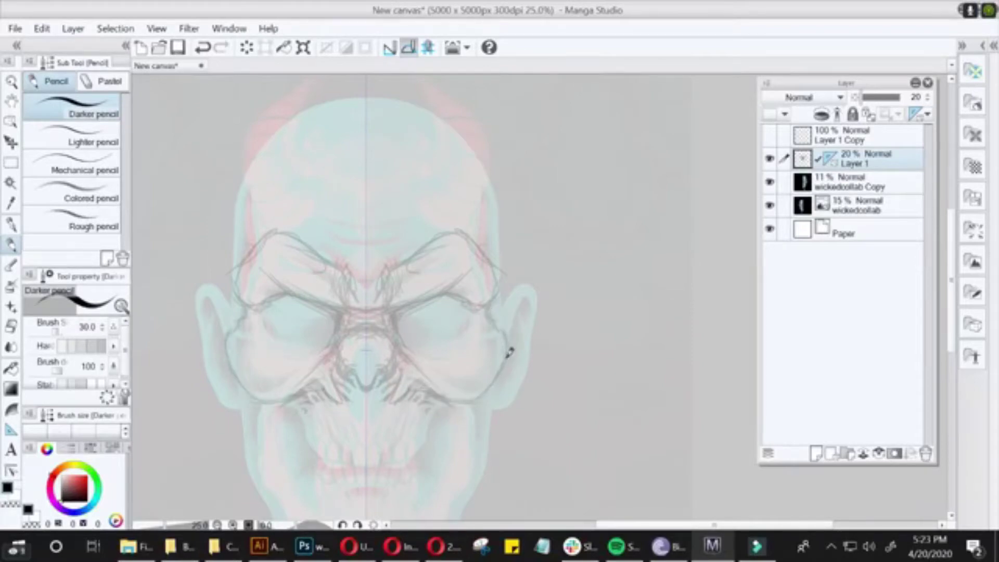
mouse_move(427, 327)
left_mouse_down()
mouse_move(469, 330)
mouse_move(438, 346)
left_mouse_up()
- Sketch the teeth in the mouth area, then erase the overlong tooth strokes below the jaw
mouse_move(443, 411)
left_mouse_down()
mouse_move(461, 401)
mouse_move(448, 391)
mouse_move(416, 441)
mouse_move(416, 485)
left_mouse_up()
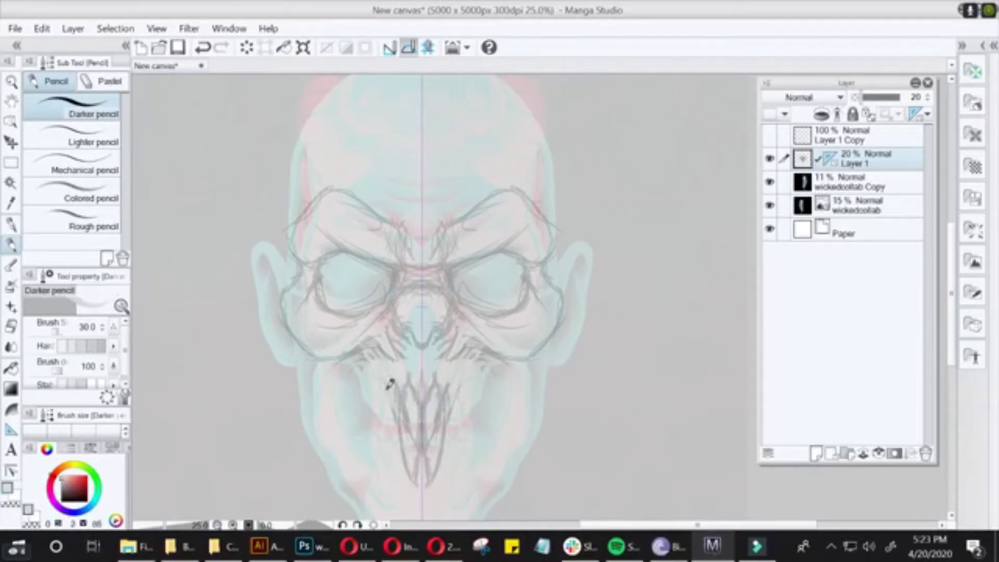
key("p")
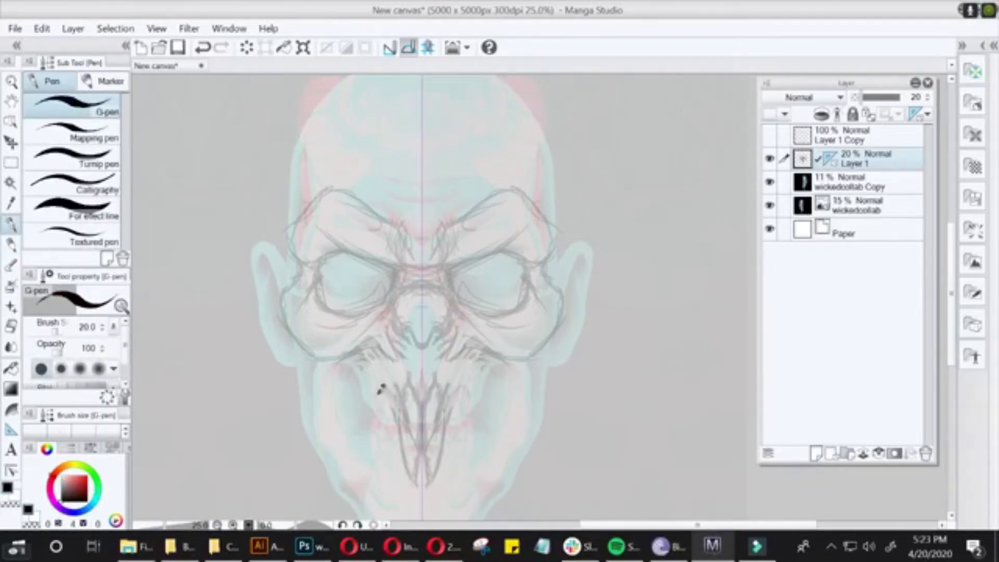
key("e")
left_click_drag(437, 486, 431, 395)
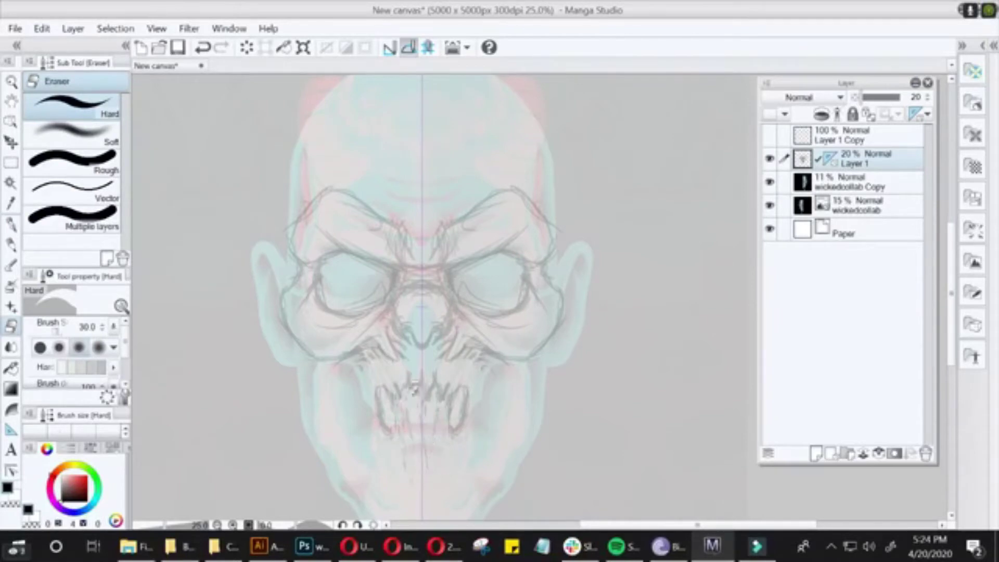
- Set the sketch layer to 13% opacity and draw a mirrored line along the jaw
key("p")
left_click(861, 98)
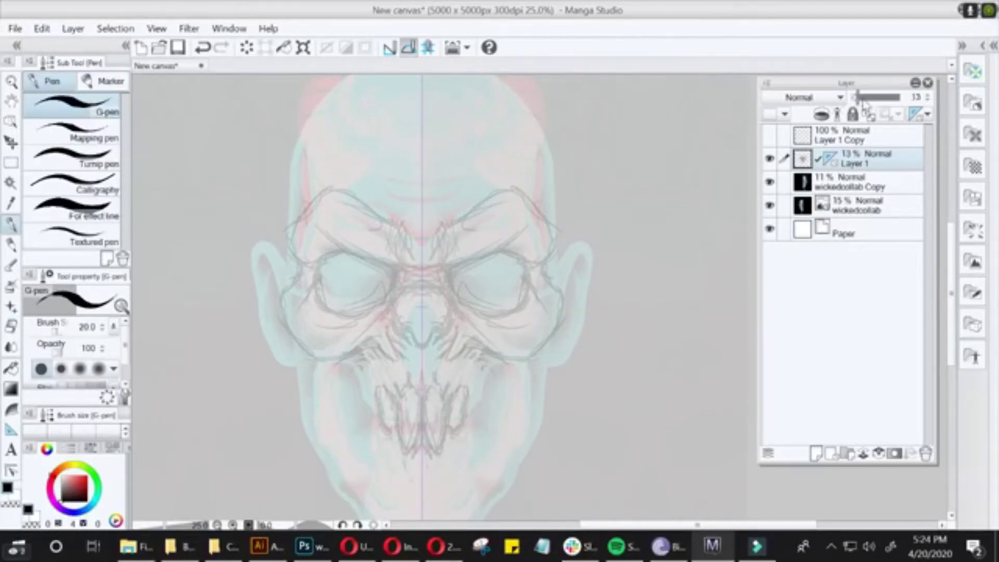
left_click_drag(482, 399, 485, 432)
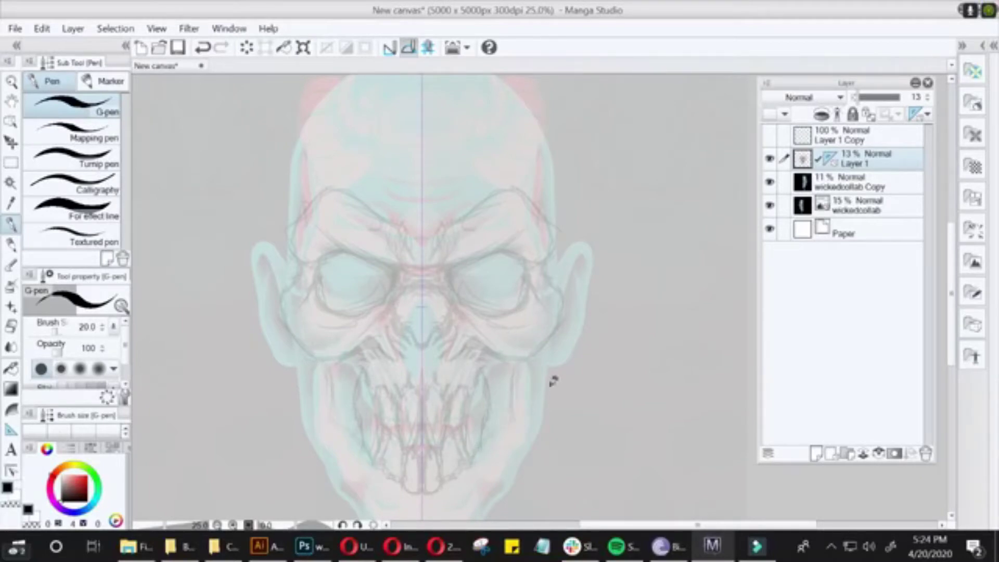
left_click_drag(553, 382, 577, 349)
left_click_drag(488, 347, 493, 300)
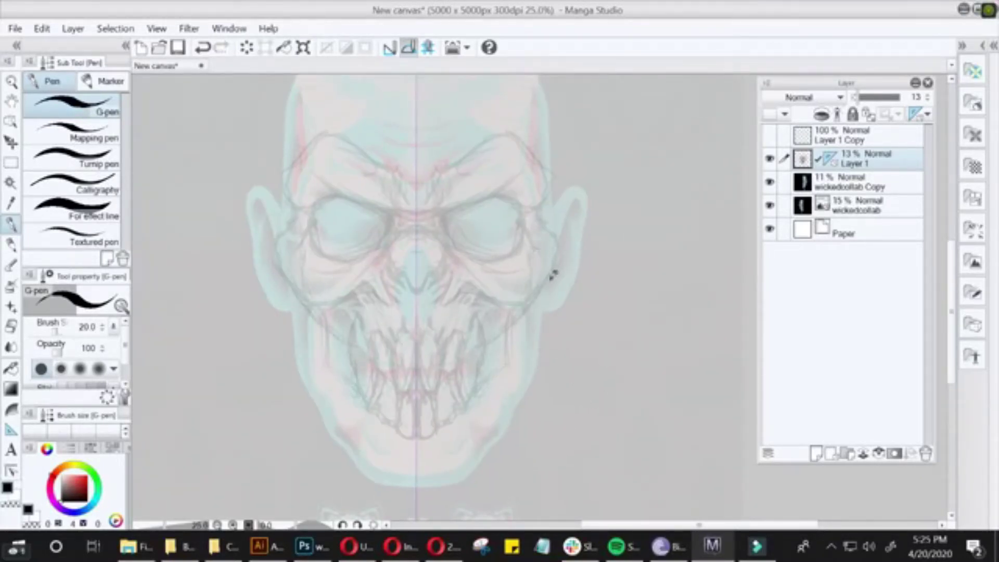
- Sketch mirrored ram-horn strands arcing from the crown down both sides, framing the ears
left_click_drag(488, 386, 452, 465)
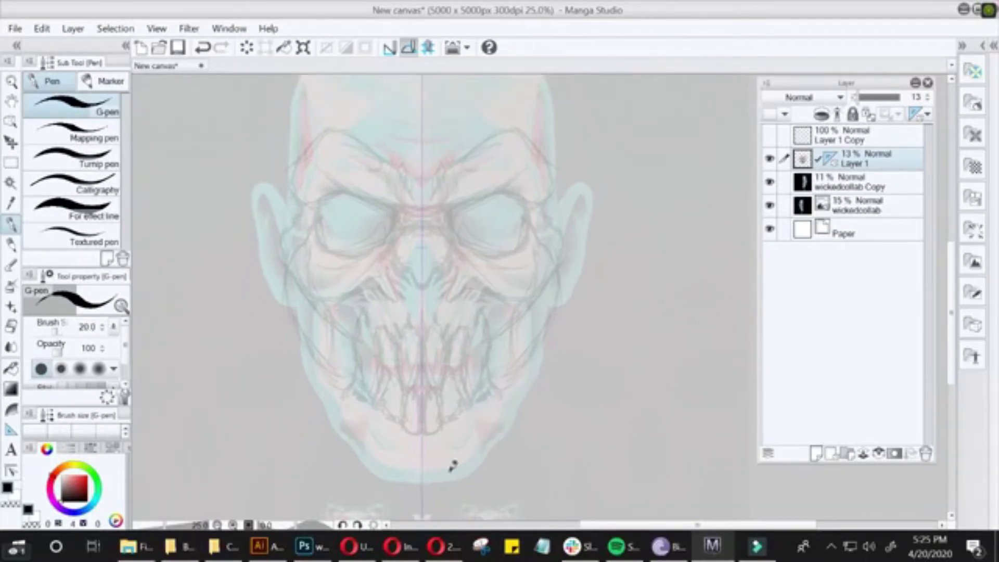
scroll(530, 380, "down", 2)
scroll(482, 151, "up", 2)
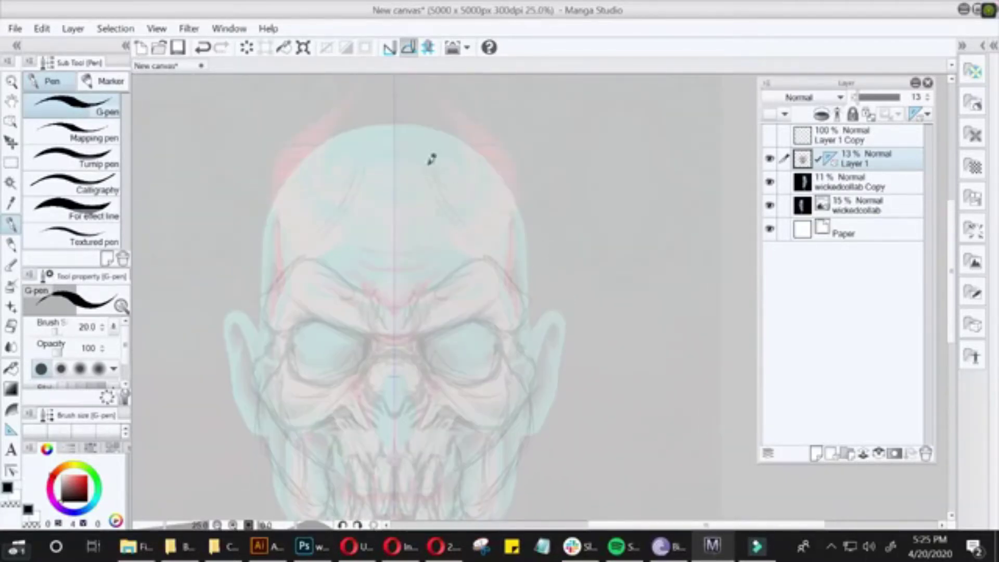
scroll(431, 160, "down", 1)
scroll(536, 245, "up", 1)
left_click_drag(528, 310, 549, 274)
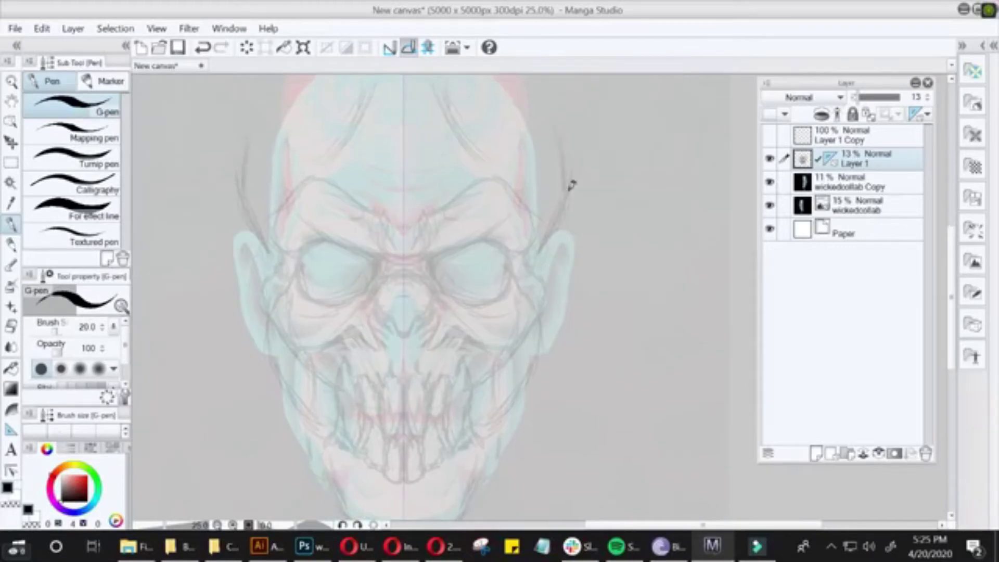
scroll(522, 383, "down", 2)
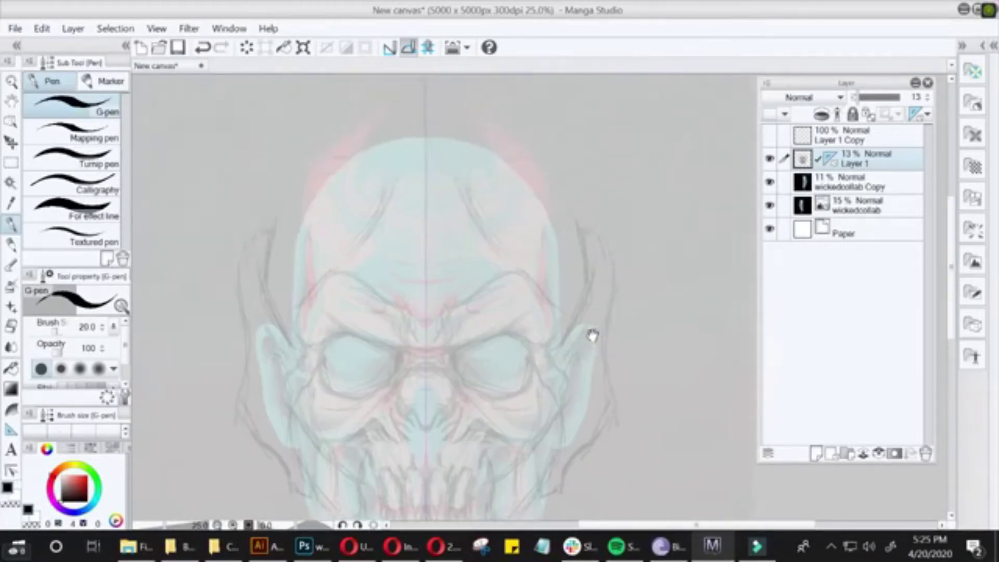
key("alt+Tab")
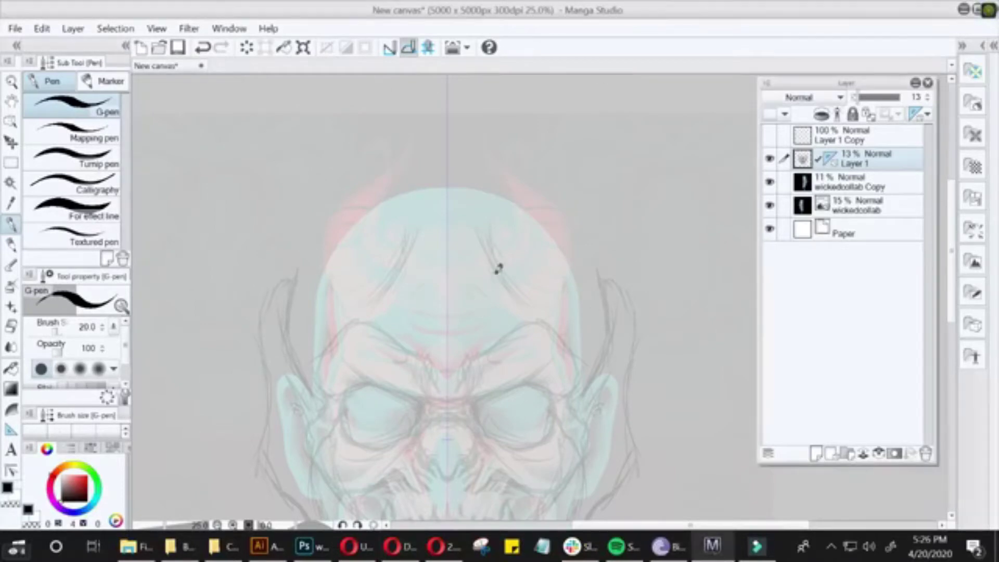
mouse_move(497, 268)
left_mouse_down()
mouse_move(511, 200)
mouse_move(584, 350)
mouse_move(504, 313)
left_mouse_up()
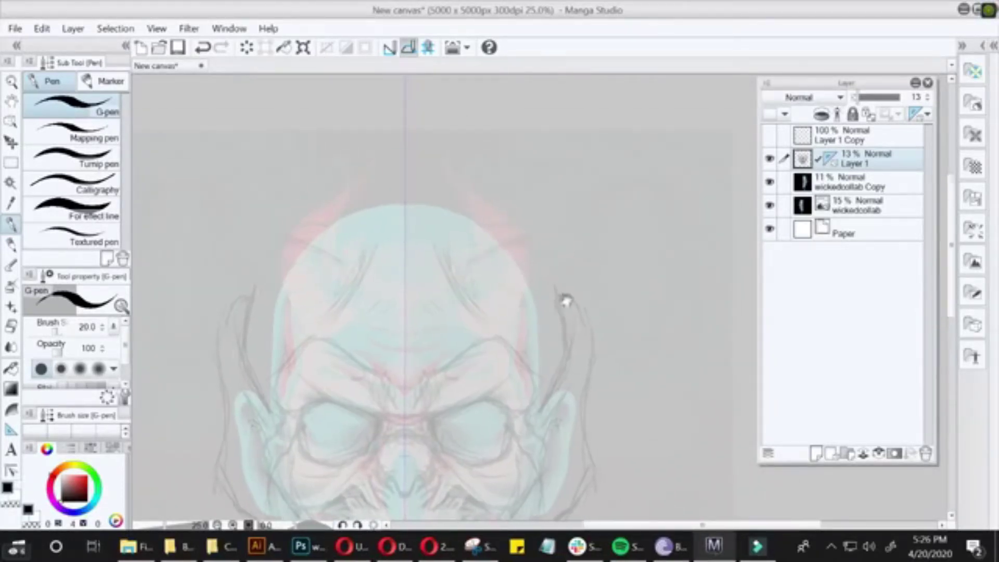
left_click_drag(564, 297, 598, 214)
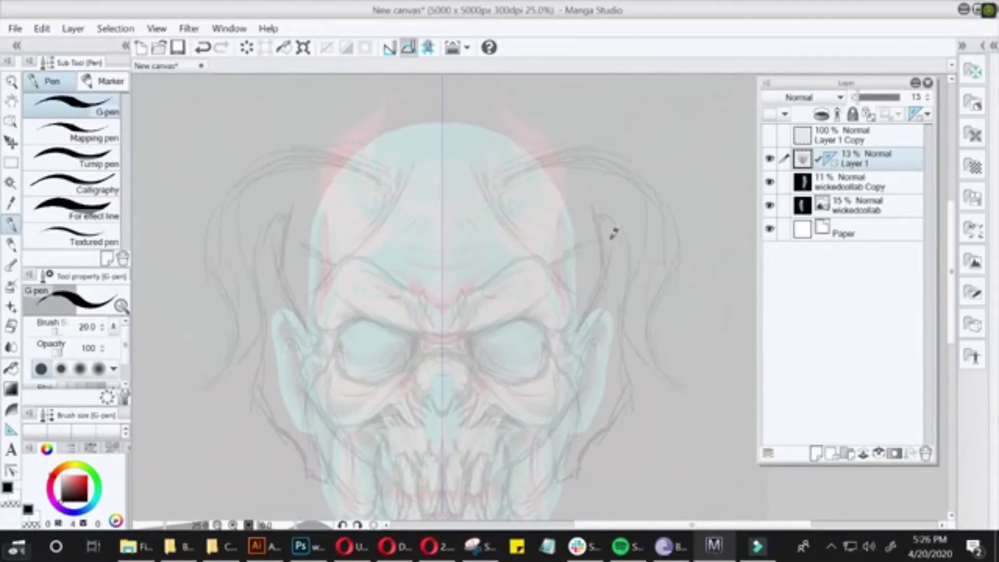
scroll(575, 223, "down", 1)
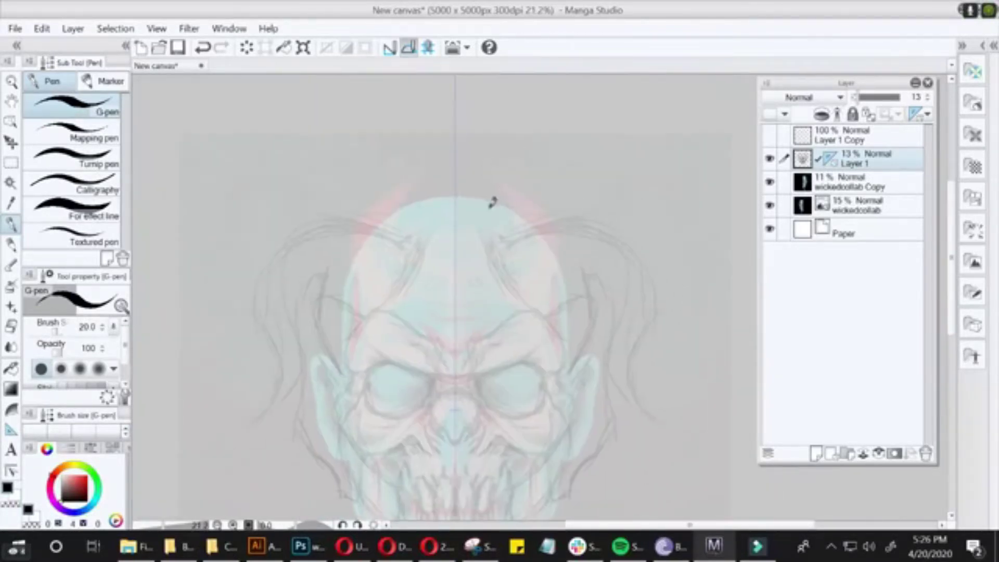
- Add a new layer and sketch a crown spike and forehead tendrils at the top of the head
key("ctrl+shift+n")
left_click_drag(534, 330, 483, 194)
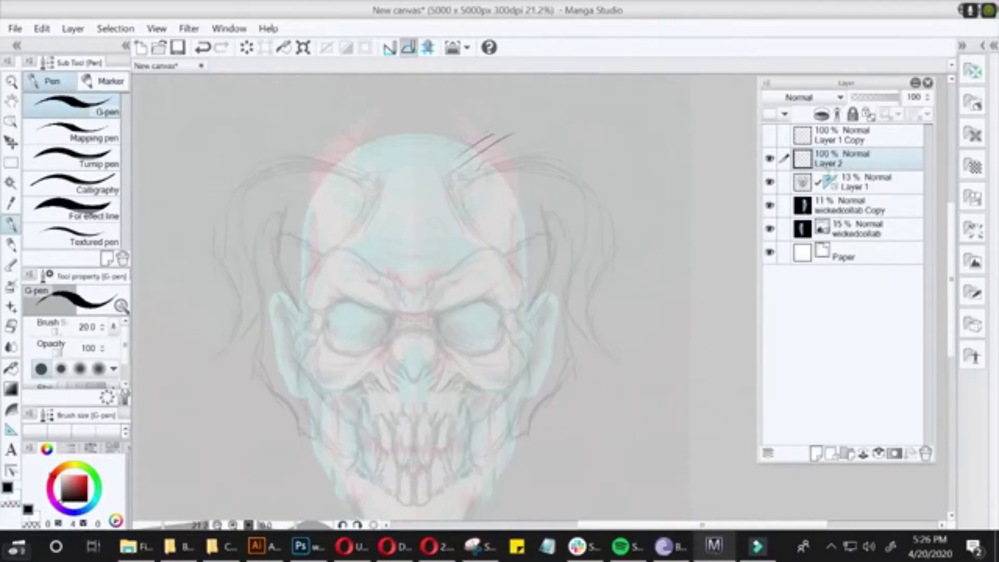
left_click_drag(516, 410, 511, 445)
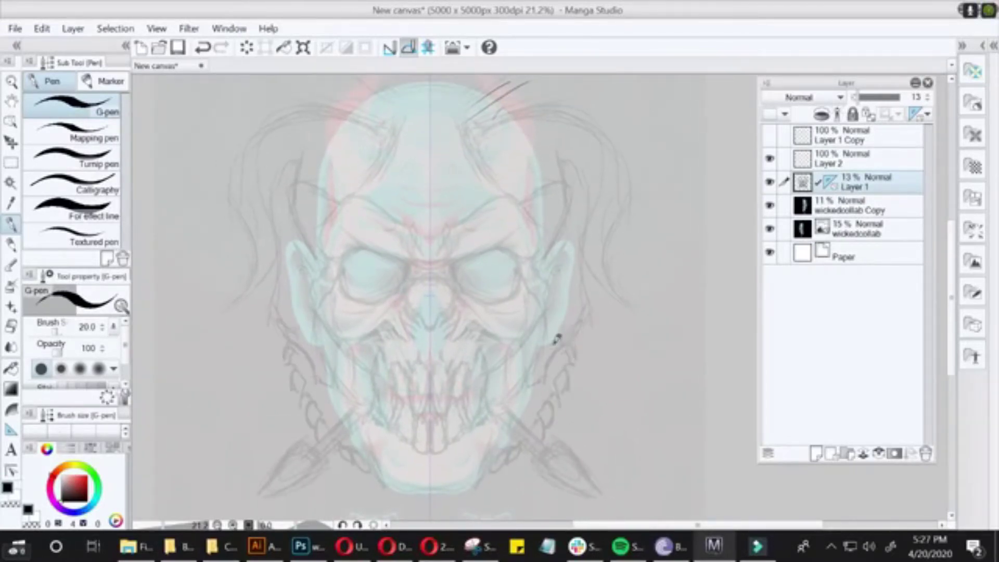
- Hide the wickedcollab reference layers and frame the plain sketch on white
left_click_drag(770, 205, 770, 228)
left_click(770, 159)
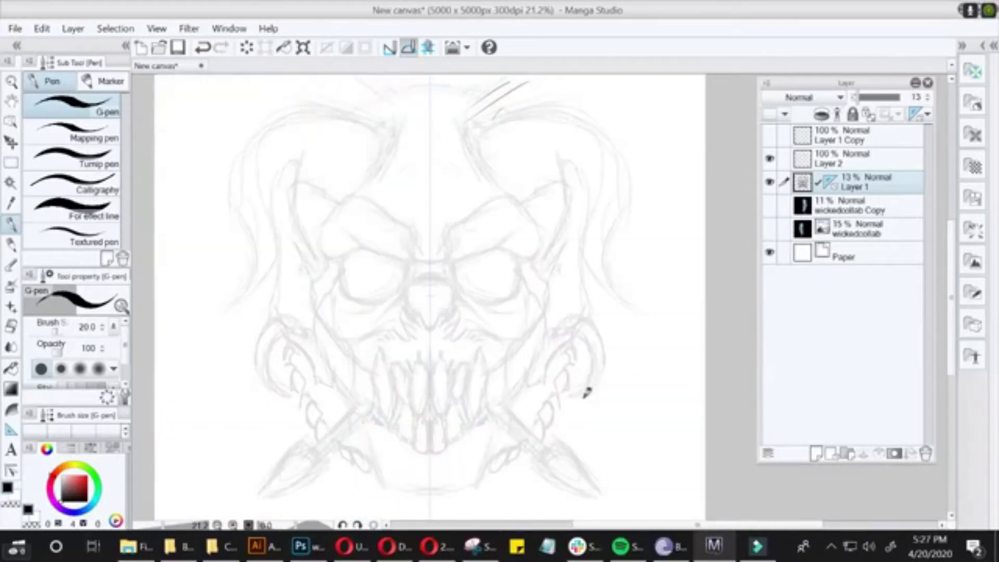
scroll(587, 312, "up", 2)
mouse_move(516, 174)
left_mouse_down()
mouse_move(516, 227)
mouse_move(576, 270)
left_mouse_up()
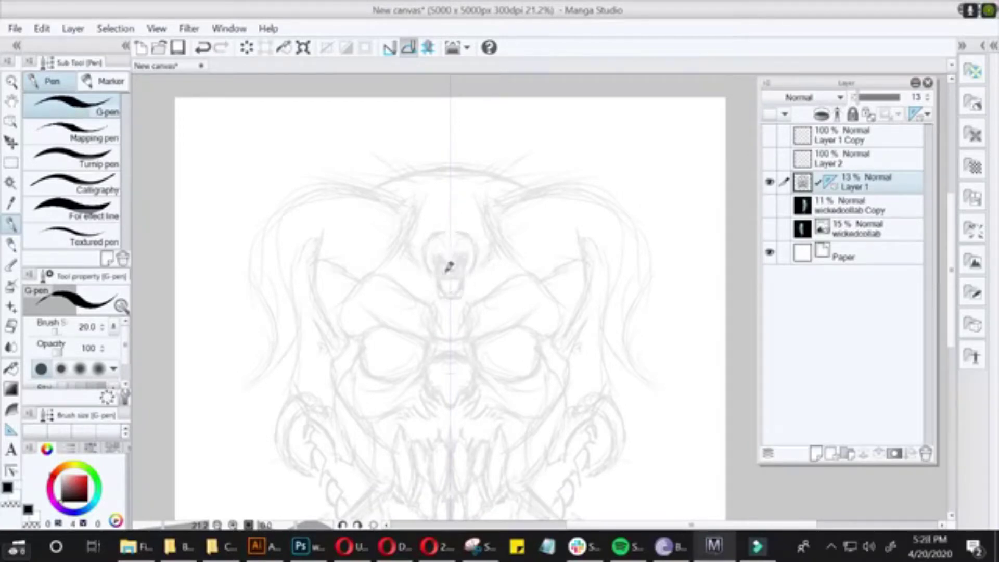
scroll(528, 194, "right", 1)
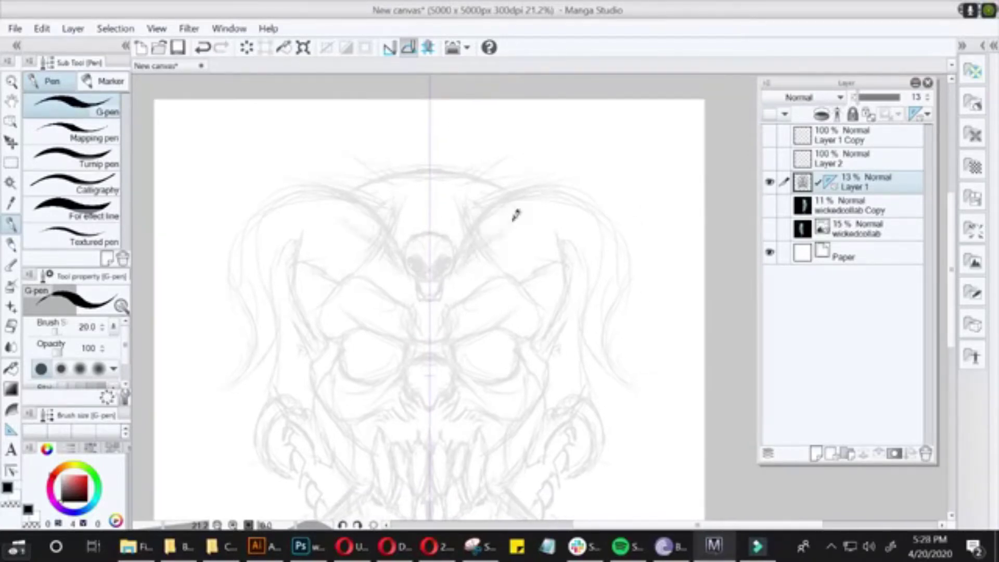
left_click_drag(461, 128, 478, 156)
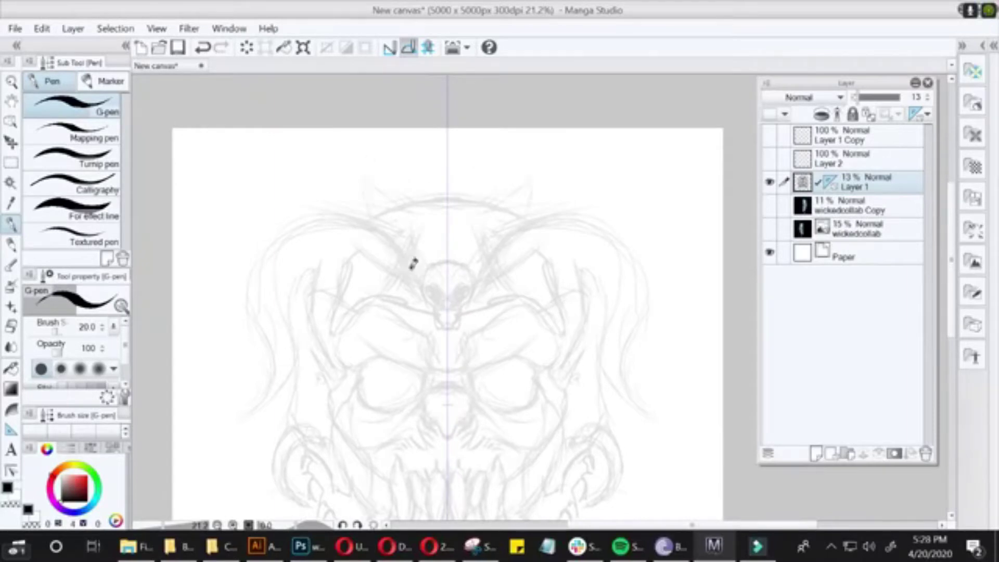
scroll(528, 114, "down", 1)
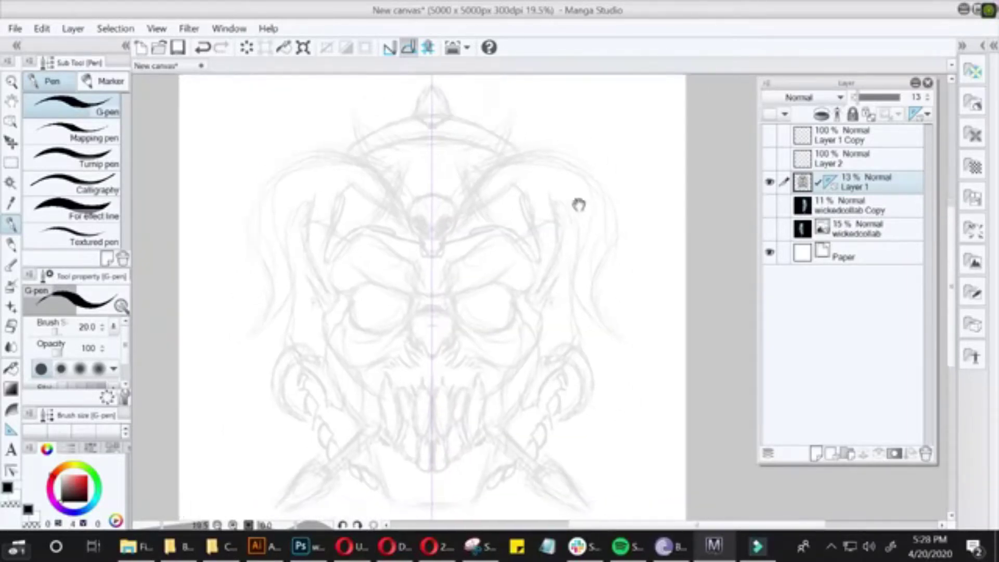
mouse_move(423, 454)
left_mouse_down()
mouse_move(486, 438)
mouse_move(501, 469)
left_mouse_up()
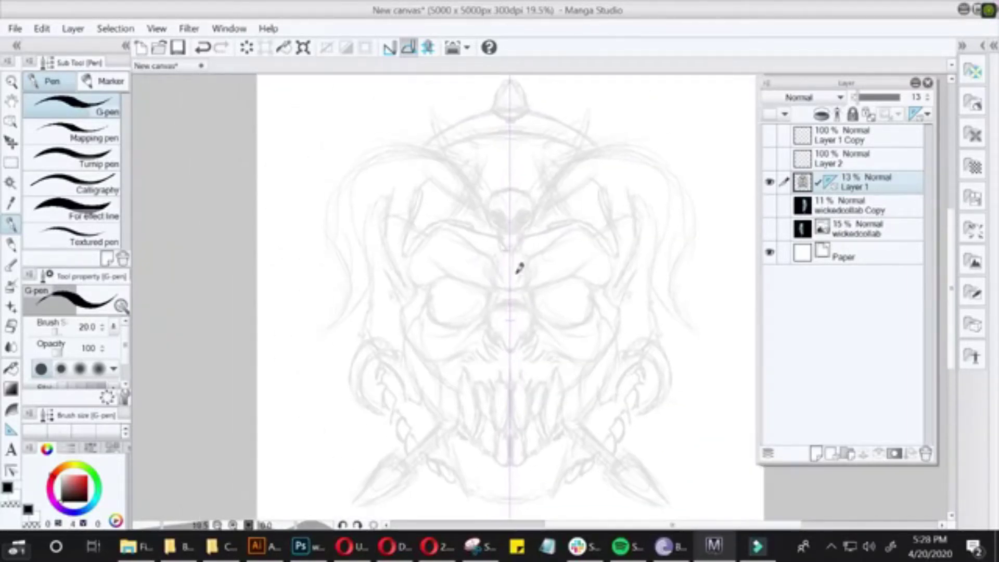
- Touch up the sketch with eraser and pen, recentre it, and bring up Layer 1's layer options
key("e")
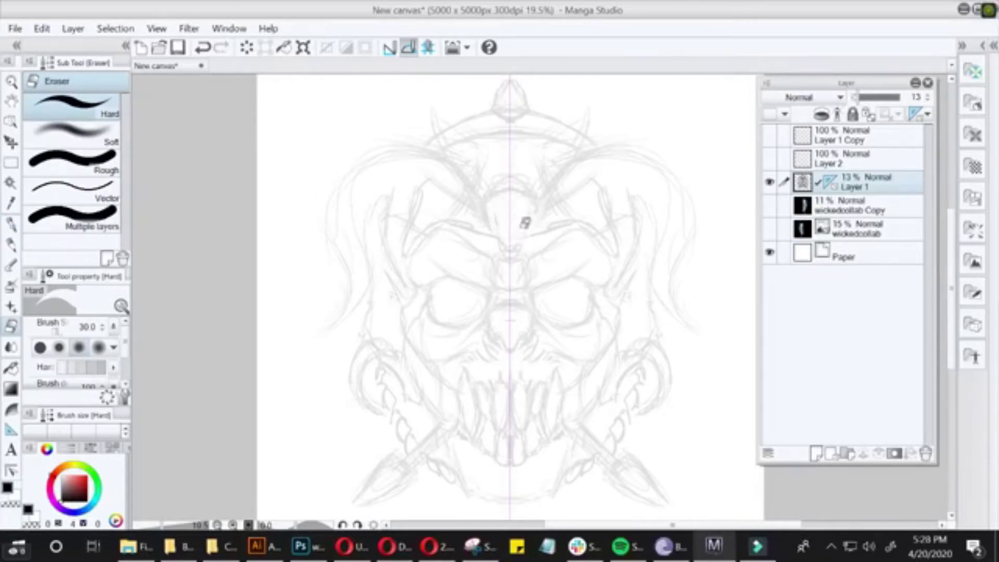
key("p")
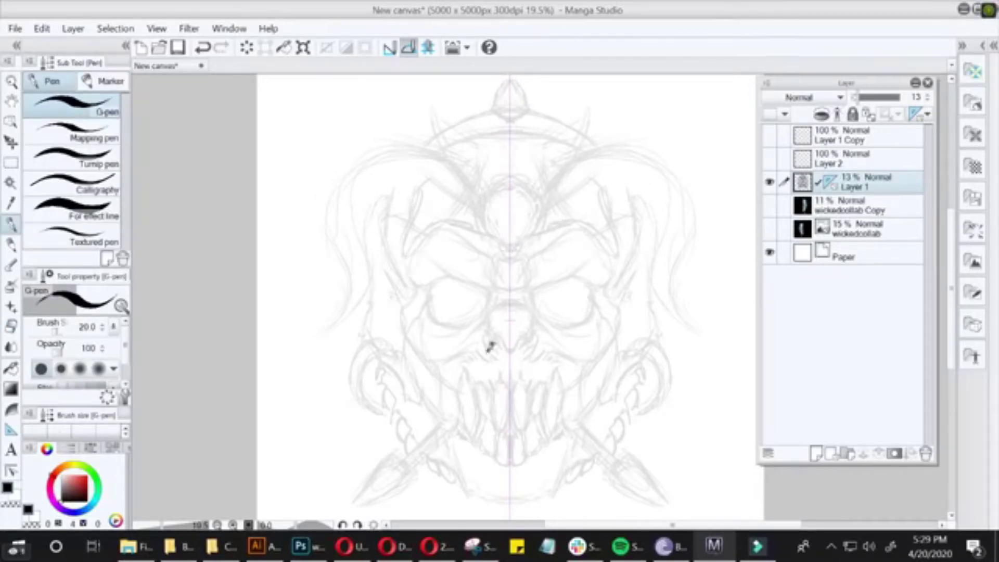
scroll(446, 126, "up", 1)
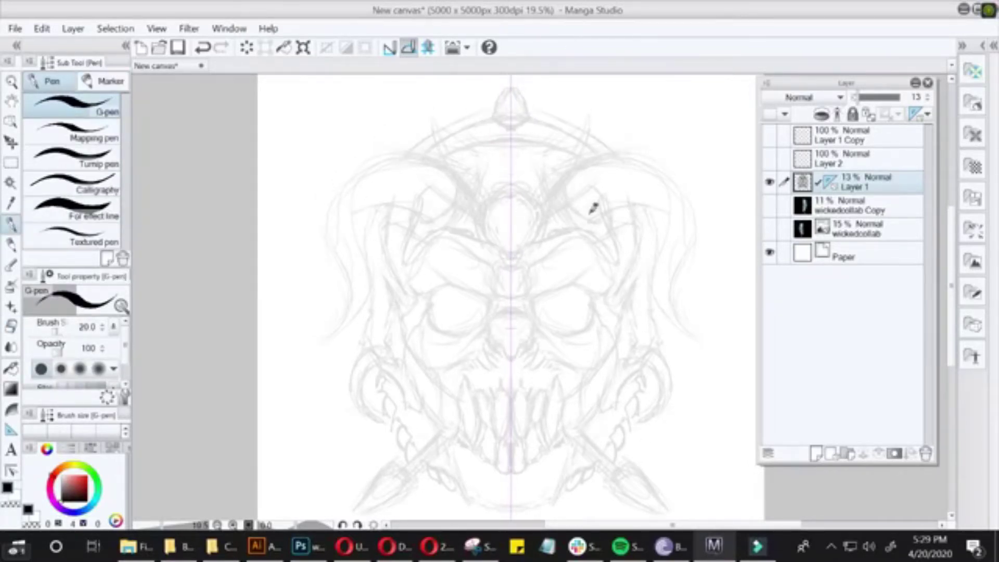
left_click_drag(679, 307, 680, 292)
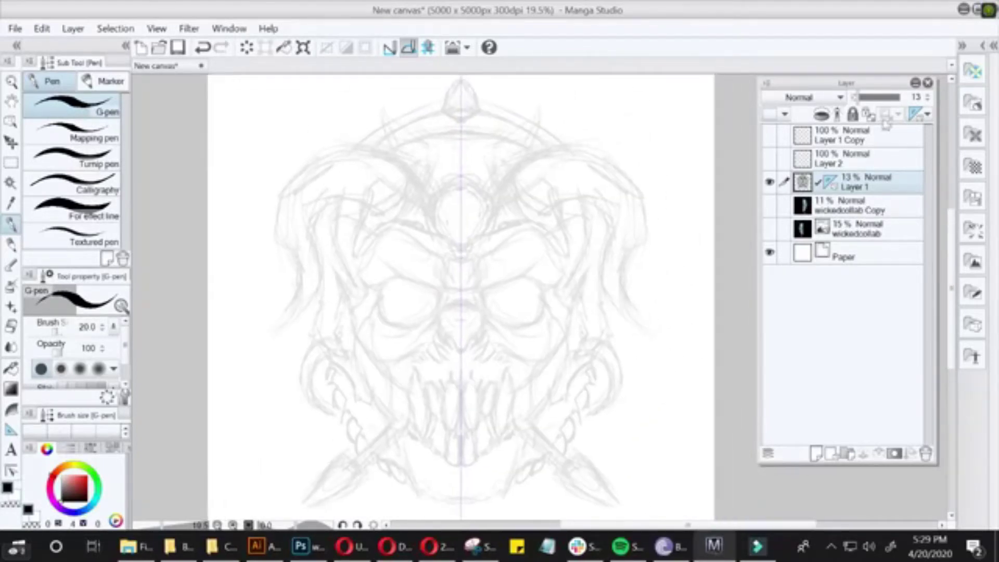
right_click(810, 183)
- Duplicate the sketch into a full-opacity Layer 1 Copy 2 for inking, discarding two trial strokes
left_click(831, 265)
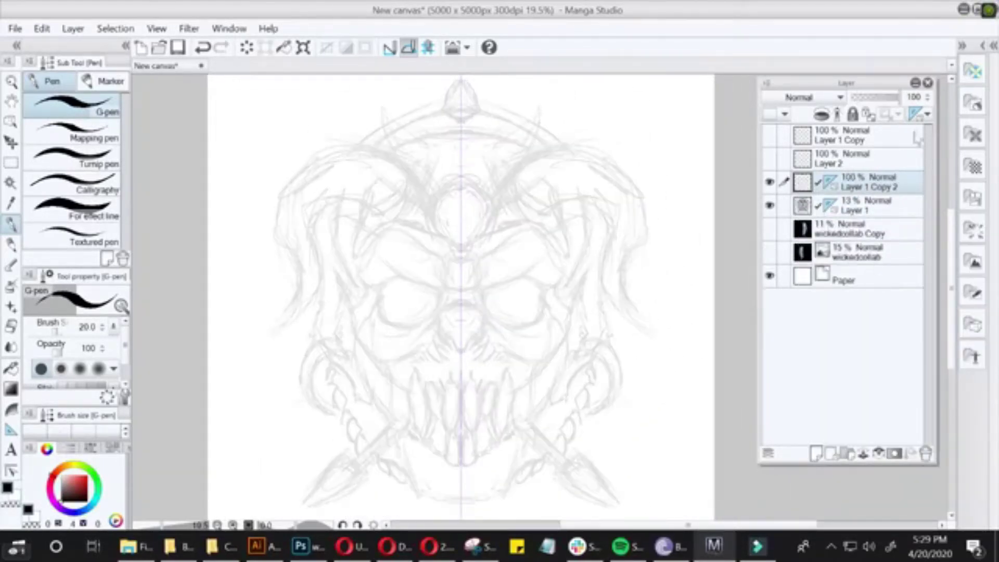
left_click_drag(522, 285, 546, 277)
scroll(560, 291, "up", 1)
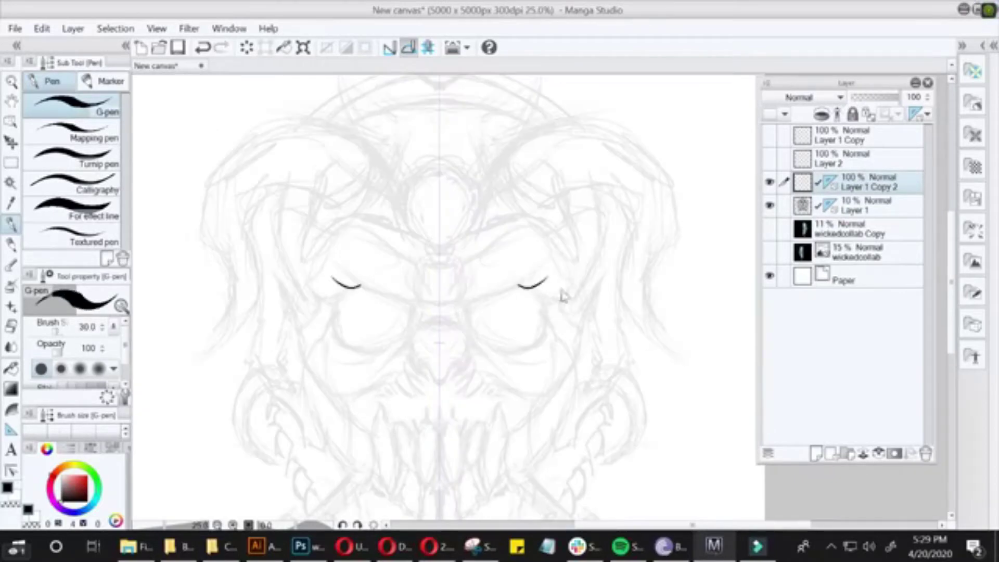
key("ctrl+z")
left_click_drag(492, 260, 518, 246)
key("ctrl+z")
scroll(561, 197, "down", 5)
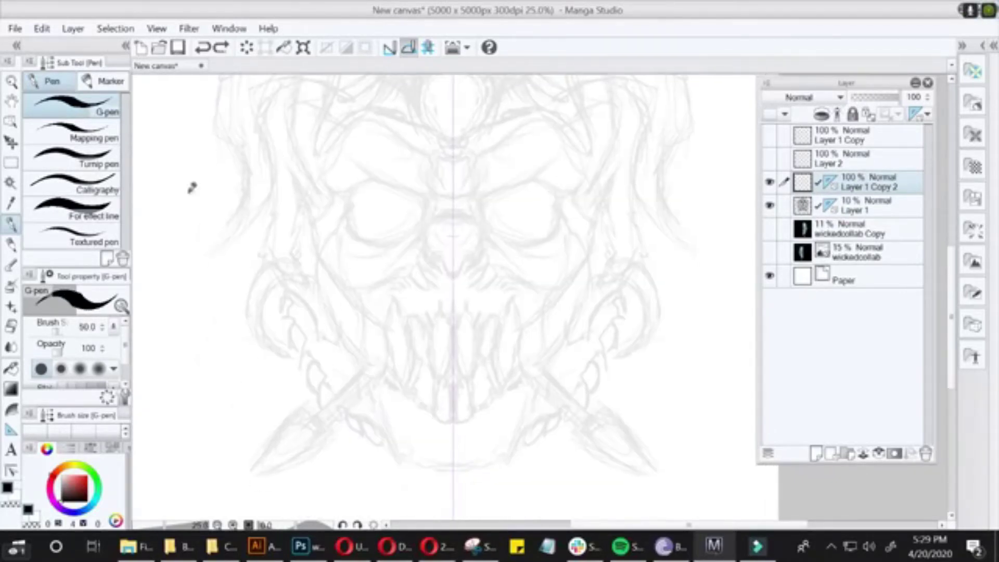
scroll(493, 245, "up", 1)
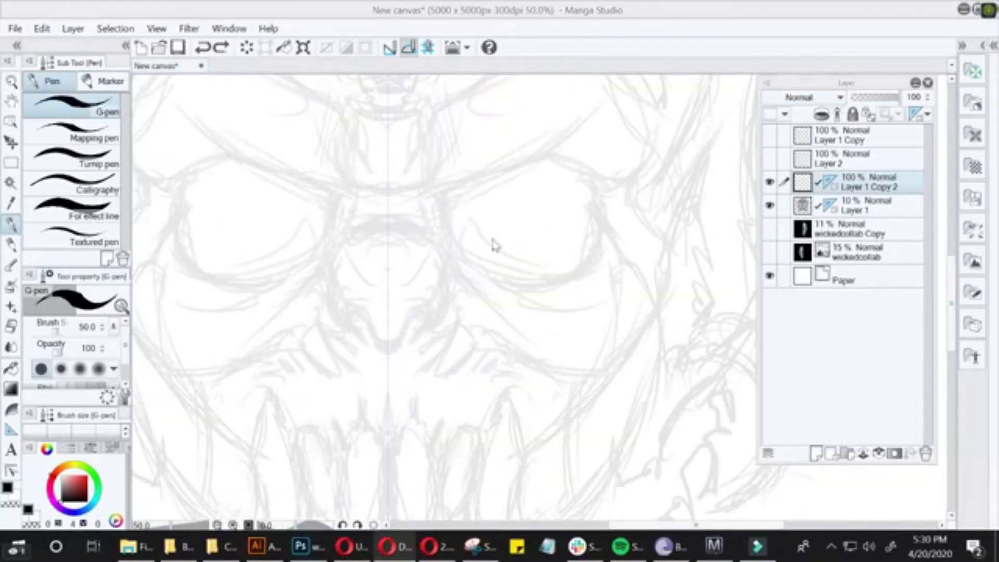
scroll(586, 316, "up", 1)
- Ink the mirrored brows and the upper and lower lid outlines of both eyes
mouse_move(549, 287)
left_mouse_down()
mouse_move(536, 358)
mouse_move(536, 338)
left_mouse_up()
mouse_move(468, 312)
left_mouse_down()
mouse_move(567, 271)
mouse_move(607, 290)
left_mouse_up()
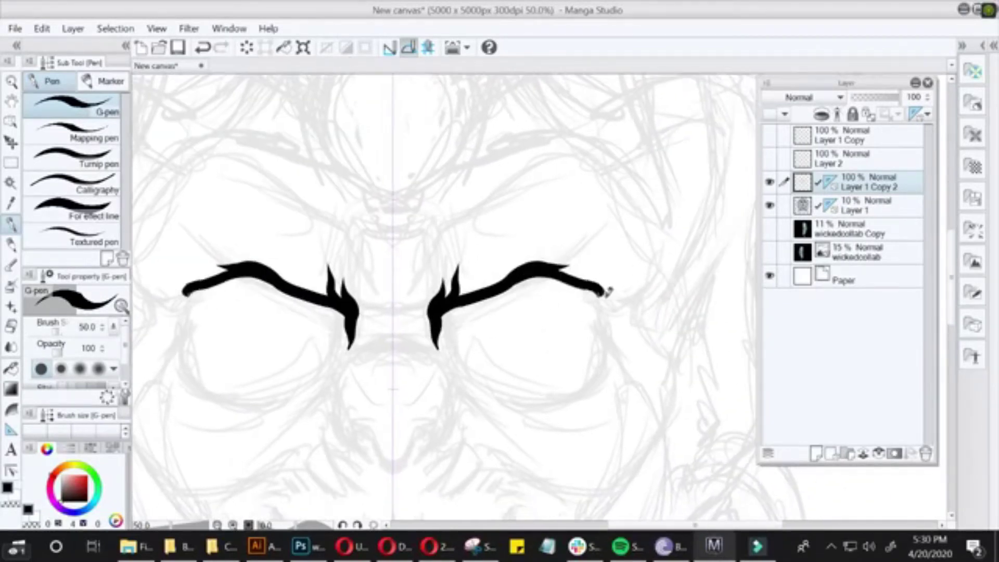
left_click_drag(622, 244, 613, 301)
left_click_drag(474, 218, 585, 306)
left_click_drag(457, 292, 507, 359)
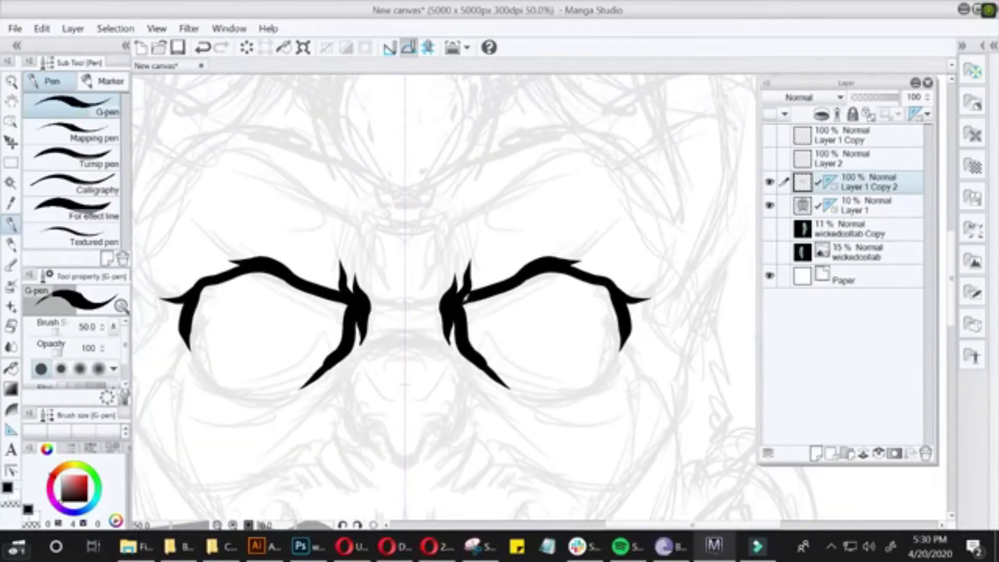
left_click_drag(570, 304, 466, 325)
mouse_move(608, 311)
left_mouse_down()
mouse_move(578, 327)
mouse_move(498, 333)
left_mouse_up()
mouse_move(622, 260)
left_mouse_down()
mouse_move(598, 318)
mouse_move(546, 331)
left_mouse_up()
scroll(601, 293, "down", 1)
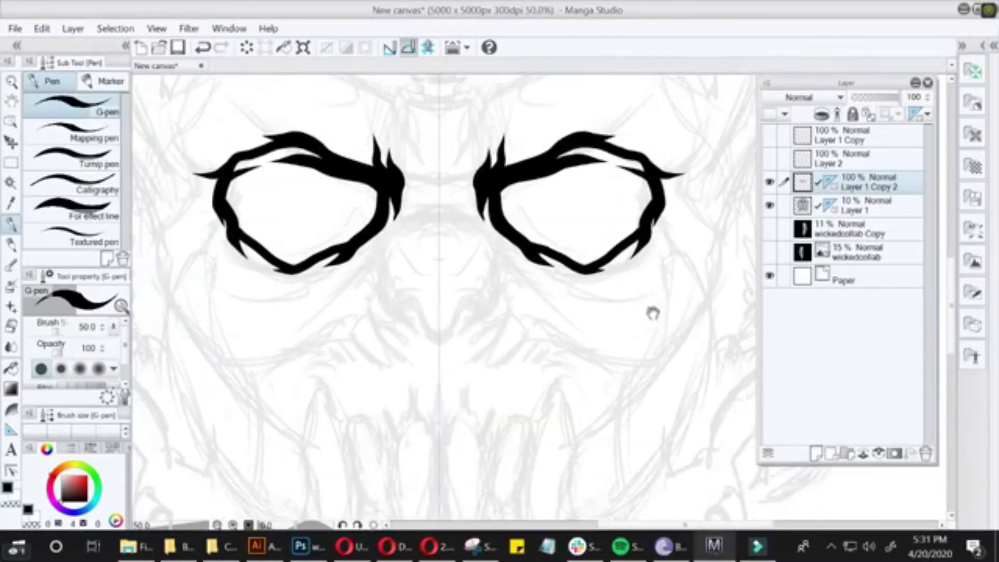
- Ink the nose between the eyes and the cheek strokes beneath them
mouse_move(439, 263)
left_mouse_down()
mouse_move(412, 312)
mouse_move(435, 323)
mouse_move(452, 354)
left_mouse_up()
left_click_drag(577, 376, 582, 375)
left_click_drag(497, 292, 546, 333)
left_click_drag(551, 333, 528, 352)
left_click_drag(577, 300, 570, 333)
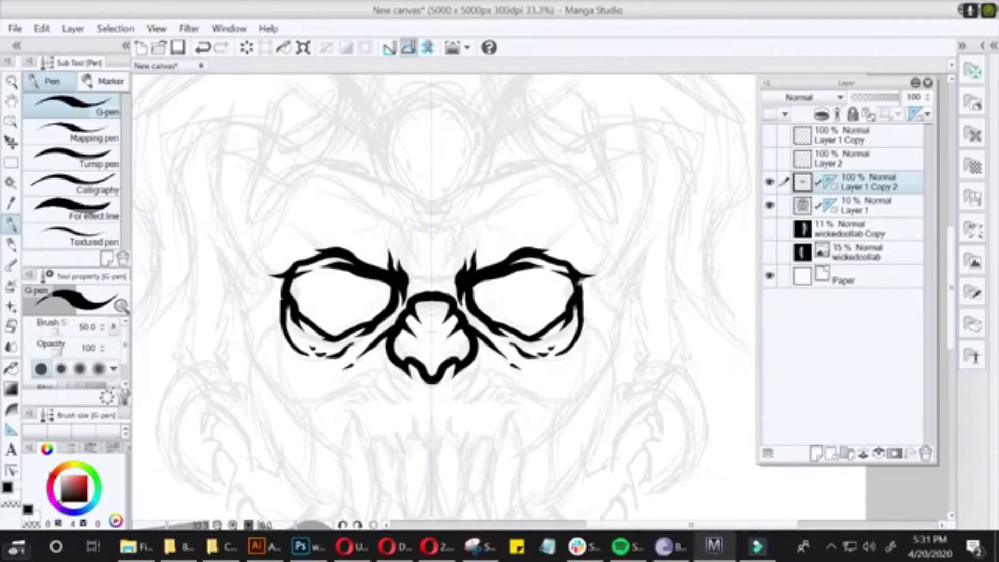
mouse_move(455, 320)
left_mouse_down()
mouse_move(471, 361)
mouse_move(484, 364)
mouse_move(593, 294)
mouse_move(590, 304)
left_mouse_up()
- Ink cheek and jaw curves on both sides, removing a stray stroke under the nose
mouse_move(546, 346)
left_mouse_down()
mouse_move(502, 370)
mouse_move(518, 374)
left_mouse_up()
mouse_move(544, 372)
left_mouse_down()
mouse_move(569, 356)
mouse_move(593, 301)
left_mouse_up()
mouse_move(448, 276)
left_mouse_down()
mouse_move(452, 310)
mouse_move(502, 335)
mouse_move(494, 405)
mouse_move(481, 315)
mouse_move(467, 337)
mouse_move(503, 412)
left_mouse_up()
key("ctrl+z")
- Draw the large outer fangs, small spikes between the upper teeth, and fang details
key("ctrl+z")
key("ctrl+z")
left_click_drag(504, 342, 503, 413)
key("ctrl+z")
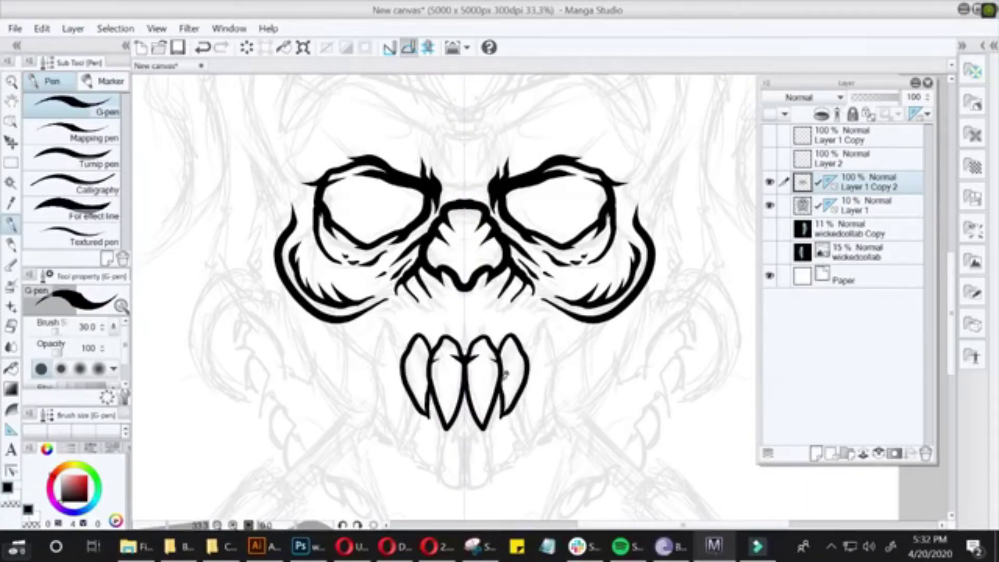
mouse_move(535, 338)
left_mouse_down()
mouse_move(563, 396)
mouse_move(538, 437)
left_mouse_up()
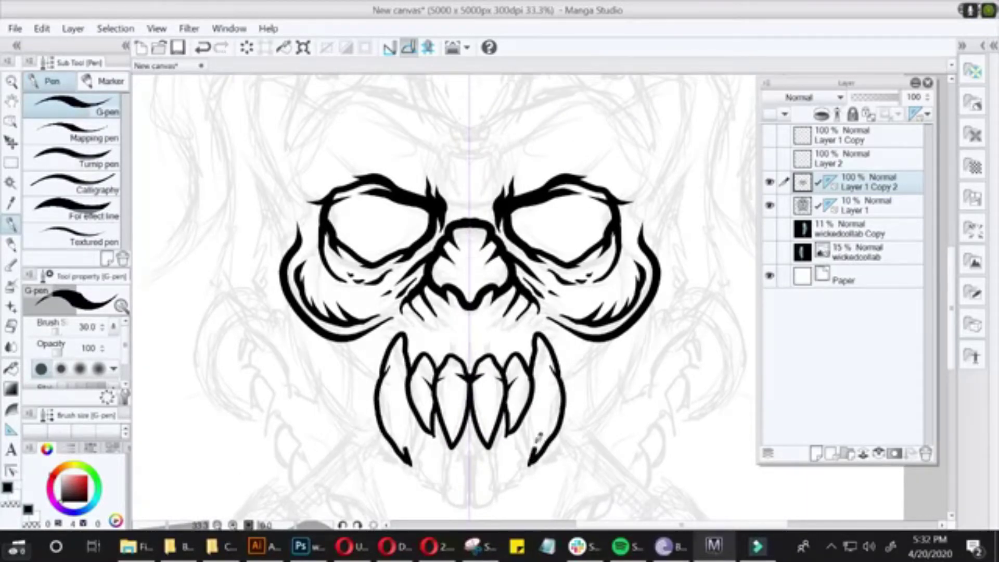
mouse_move(553, 382)
left_mouse_down()
mouse_move(550, 344)
mouse_move(530, 346)
mouse_move(575, 359)
left_mouse_up()
left_click_drag(693, 323, 598, 364)
left_click_drag(556, 312, 541, 333)
- Shade and edge both eye sockets, then fill them solid black
mouse_move(582, 397)
left_mouse_down()
mouse_move(634, 327)
mouse_move(683, 412)
left_mouse_up()
mouse_move(395, 231)
left_mouse_down()
mouse_move(346, 249)
mouse_move(353, 228)
mouse_move(341, 261)
left_mouse_up()
mouse_move(614, 234)
left_mouse_down()
mouse_move(566, 273)
mouse_move(517, 224)
left_mouse_up()
left_click_drag(624, 216, 520, 229)
left_click_drag(583, 208, 549, 216)
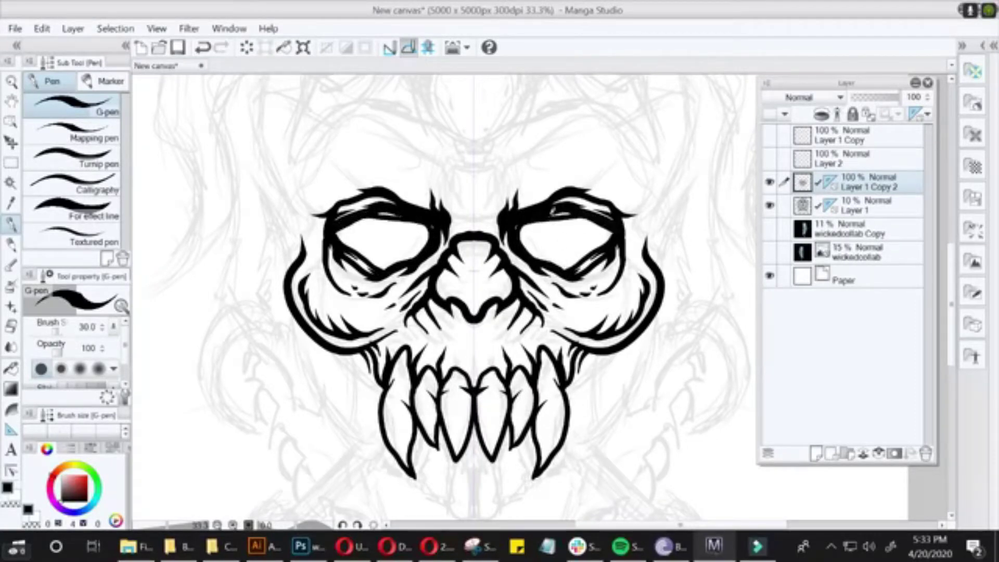
key("g")
left_click(384, 239)
left_click(567, 239)
key("p")
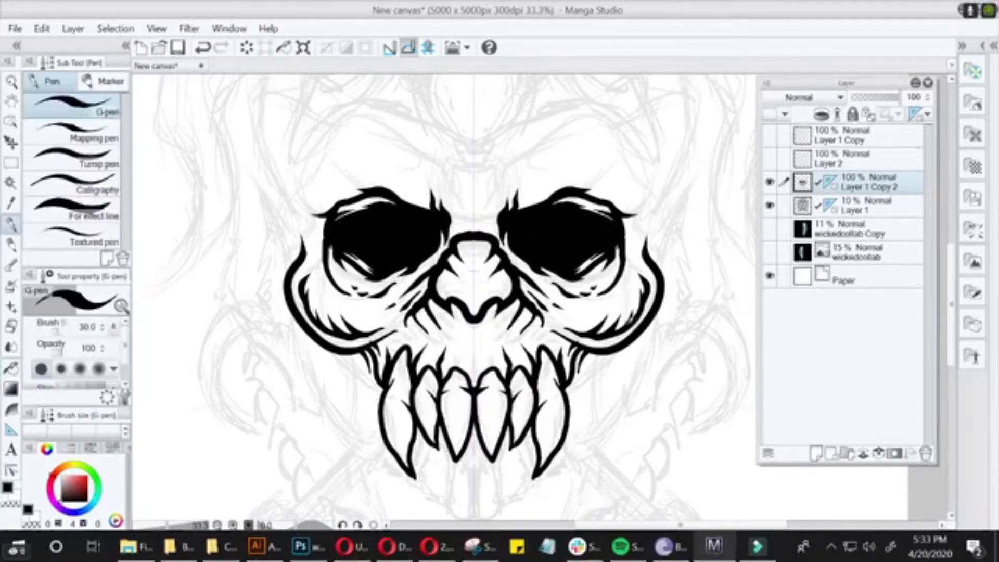
- Outline the lower teeth and fill the gap between the teeth black
scroll(607, 359, "down", 5)
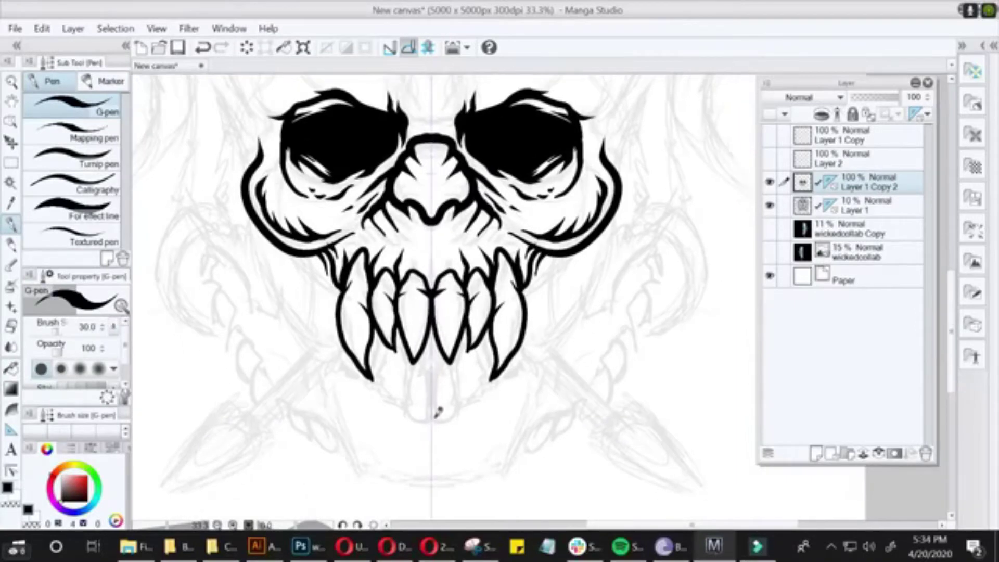
mouse_move(431, 416)
left_mouse_down()
mouse_move(460, 416)
mouse_move(489, 371)
mouse_move(504, 369)
left_mouse_up()
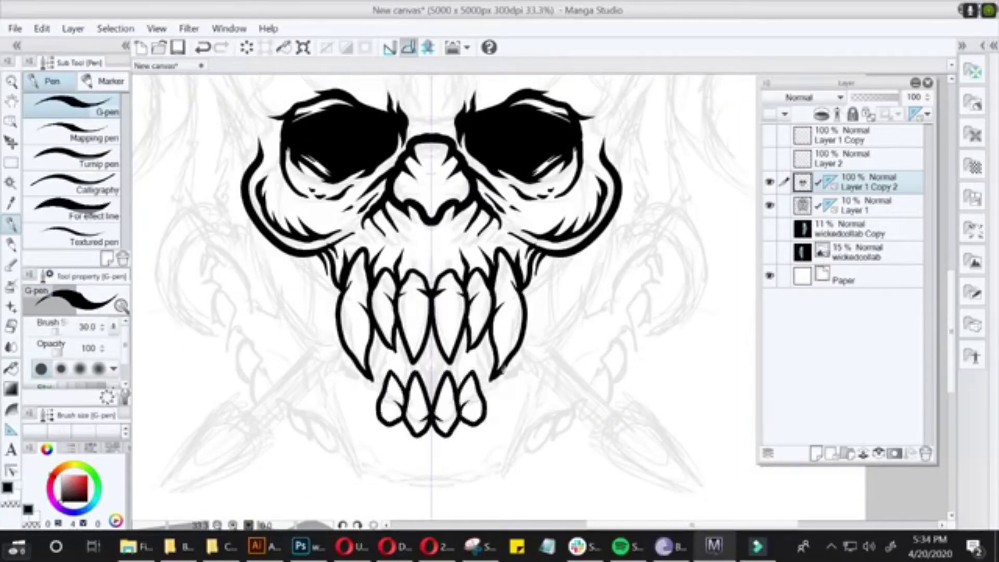
mouse_move(502, 407)
left_mouse_down()
mouse_move(486, 370)
mouse_move(520, 353)
mouse_move(544, 417)
left_mouse_up()
key("g")
left_click(427, 364)
key("p")
scroll(598, 353, "up", 2)
scroll(575, 334, "down", 2)
- Ink thick jaw outlines with hatching, then the brow and cranium outline
mouse_move(550, 319)
left_mouse_down()
mouse_move(562, 260)
mouse_move(542, 382)
left_mouse_up()
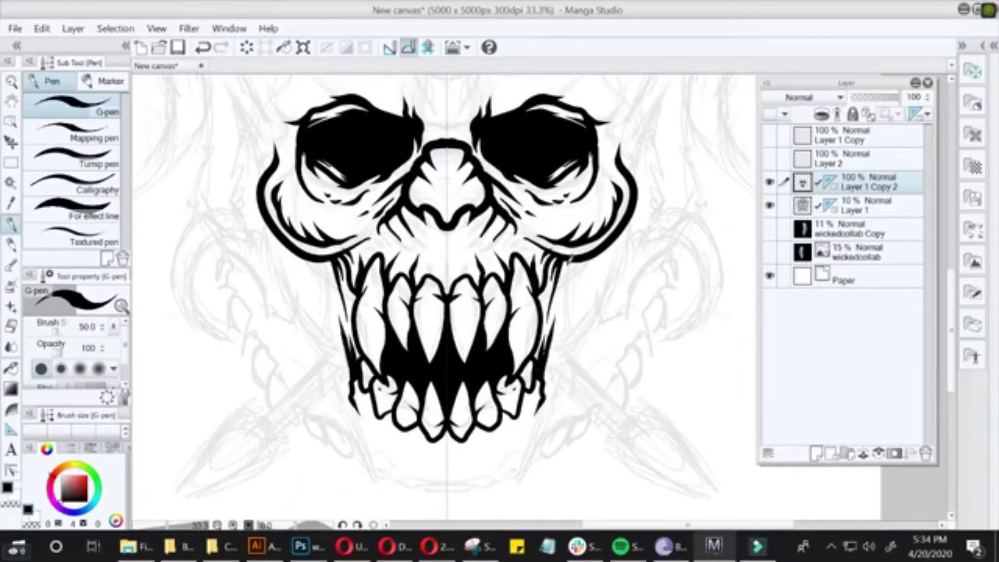
mouse_move(572, 255)
left_mouse_down()
mouse_move(544, 382)
mouse_move(560, 294)
left_mouse_up()
left_click_drag(612, 327, 598, 339)
mouse_move(439, 102)
left_mouse_down()
mouse_move(407, 310)
mouse_move(502, 294)
mouse_move(617, 333)
mouse_move(598, 387)
left_mouse_up()
scroll(598, 387, "down", 1)
left_click_drag(611, 328, 602, 369)
scroll(602, 369, "down", 1)
- With a smaller brush, ink the mirrored side horns, lower cheek curves and strokes at the horn bases
key("bracketleft")
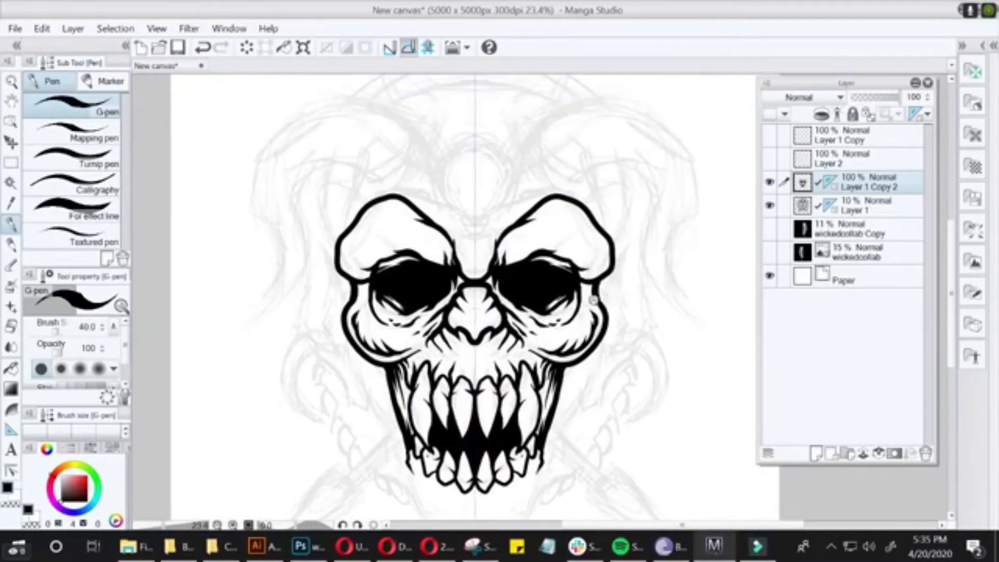
mouse_move(586, 271)
left_mouse_down()
mouse_move(628, 329)
mouse_move(560, 303)
mouse_move(569, 216)
mouse_move(598, 275)
mouse_move(613, 408)
mouse_move(641, 294)
left_mouse_up()
mouse_move(604, 293)
left_mouse_down()
mouse_move(628, 289)
mouse_move(619, 377)
left_mouse_up()
mouse_move(602, 194)
left_mouse_down()
mouse_move(598, 267)
mouse_move(577, 333)
mouse_move(567, 296)
left_mouse_up()
mouse_move(597, 257)
left_mouse_down()
mouse_move(588, 314)
mouse_move(562, 366)
left_mouse_up()
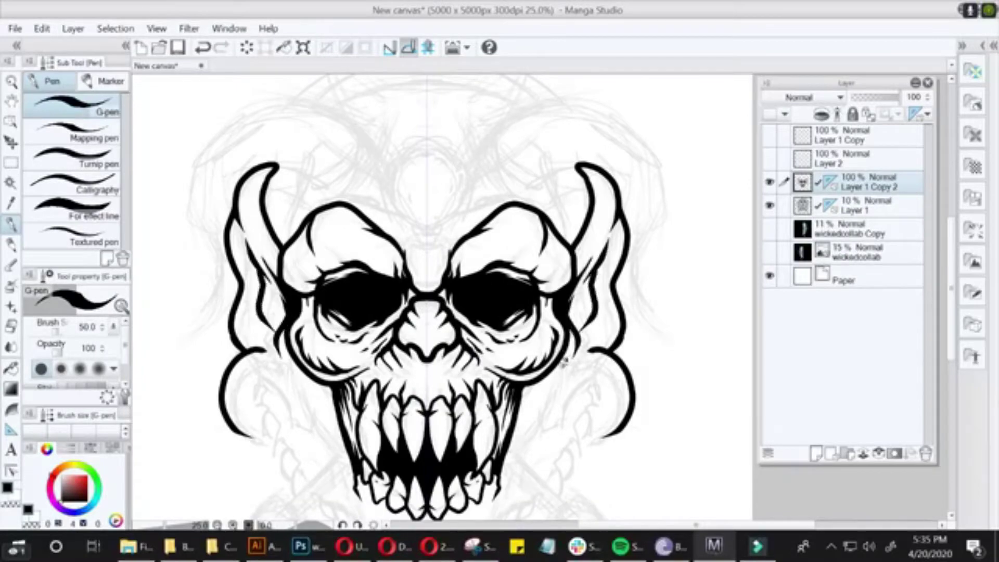
mouse_move(567, 333)
left_mouse_down()
mouse_move(551, 380)
mouse_move(555, 368)
left_mouse_up()
left_click_drag(570, 278, 598, 359)
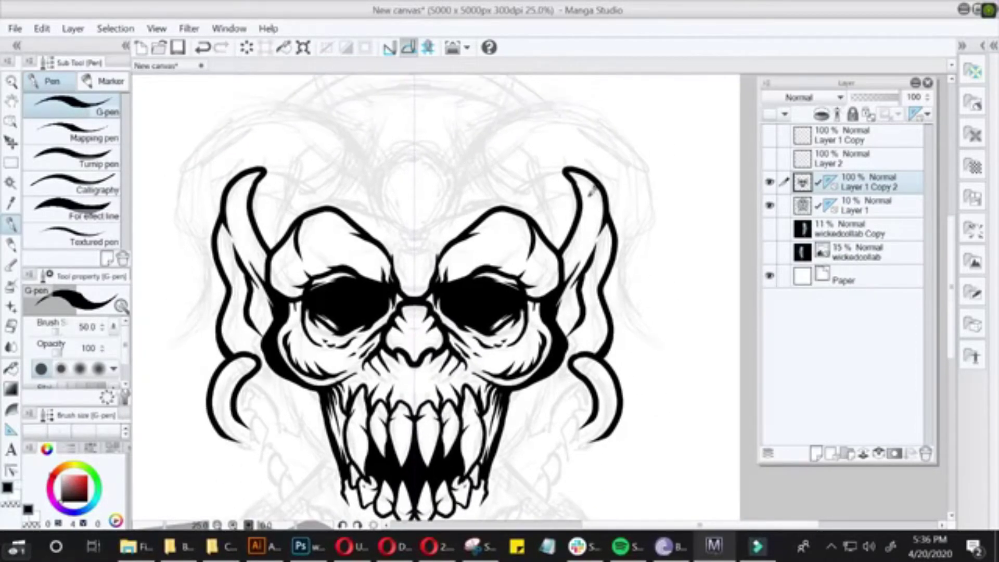
- Add a curved stroke beneath each horn curl and hatching along both jaw edges
left_click_drag(364, 156, 442, 207)
left_click_drag(438, 360, 451, 300)
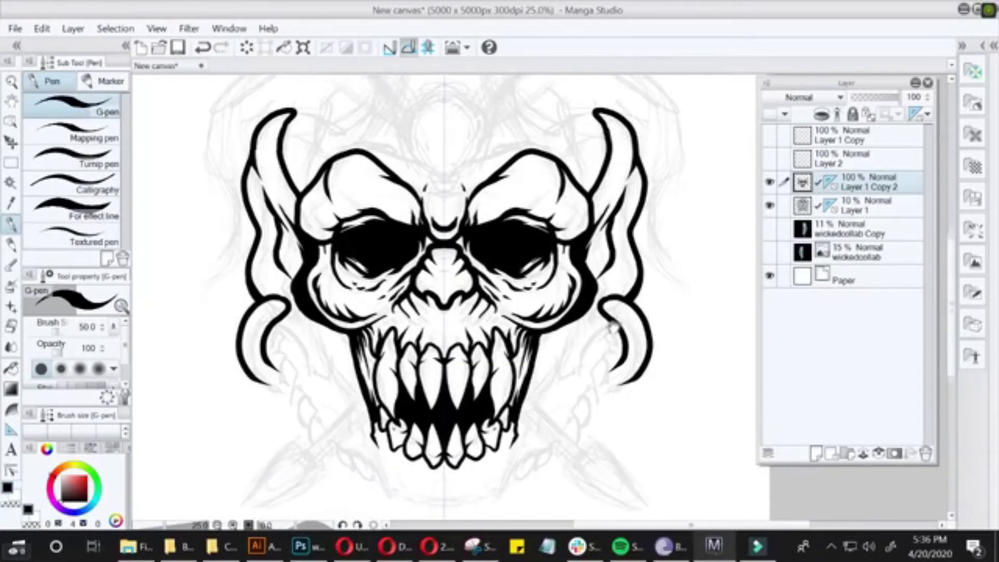
scroll(576, 355, "down", 3)
scroll(624, 366, "up", 3)
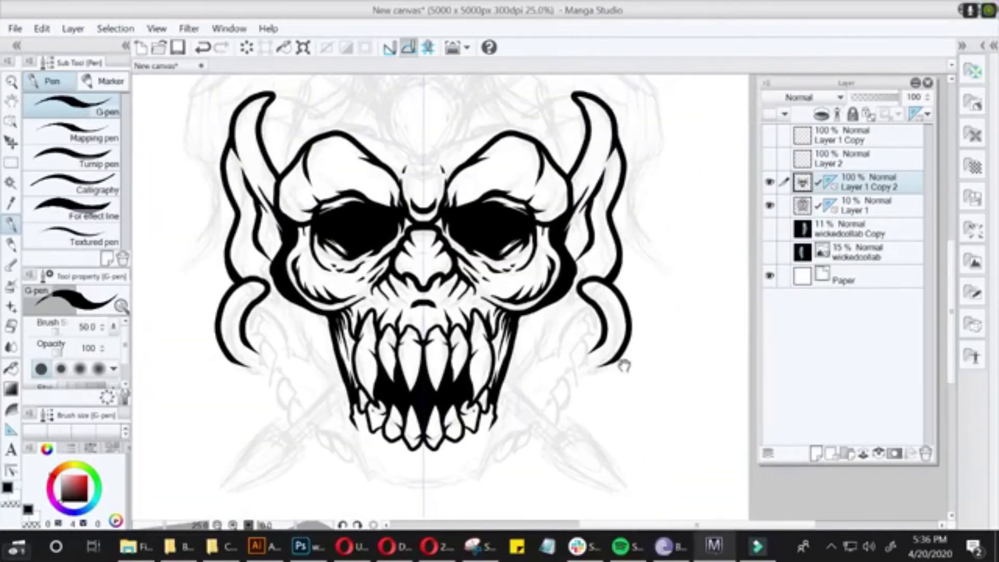
left_click_drag(587, 294, 523, 365)
left_click_drag(535, 327, 492, 439)
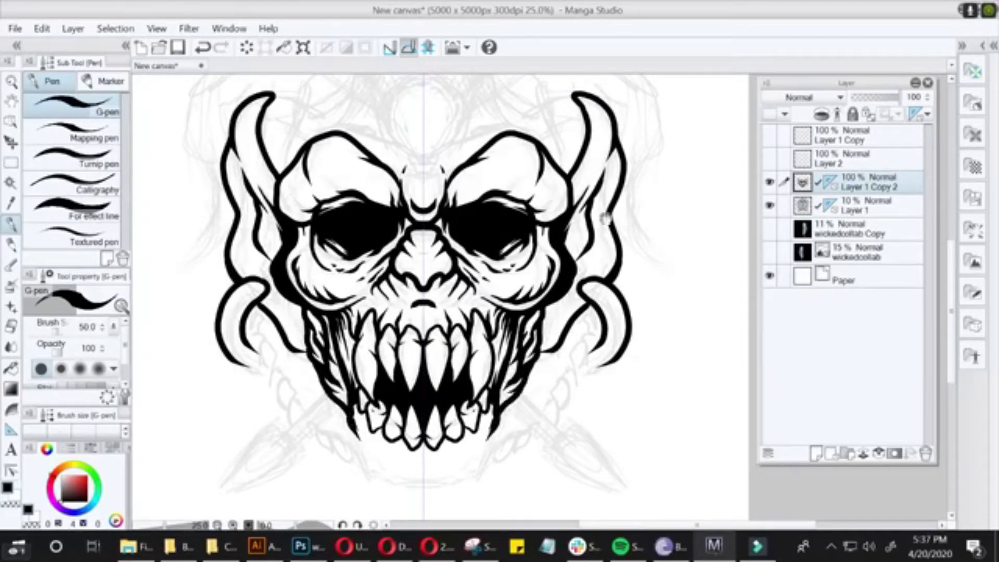
left_click_drag(529, 382, 546, 331)
key("ctrl+z")
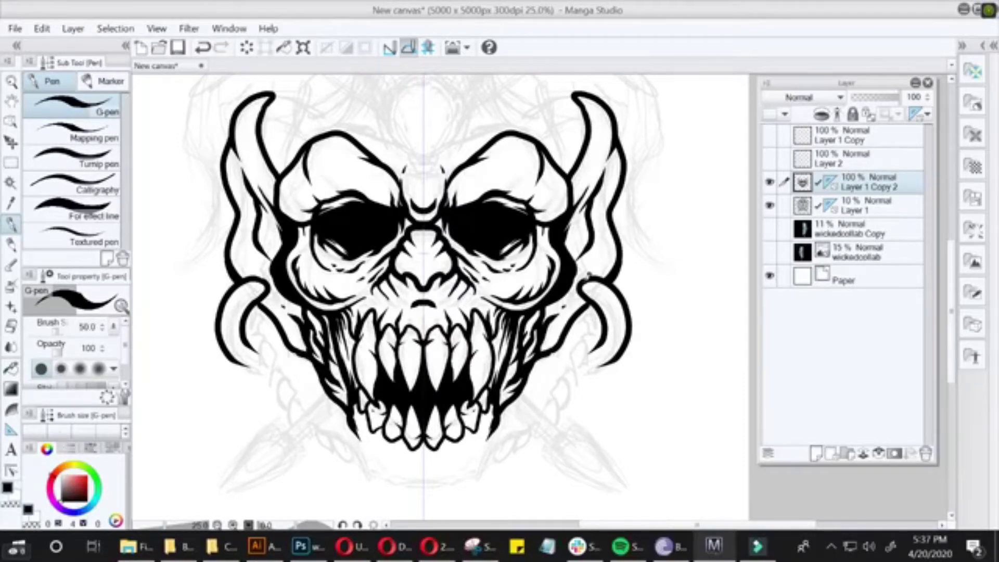
- Ink two crown strokes above the skull for the top horns
scroll(494, 290, "down", 3)
scroll(504, 292, "up", 3)
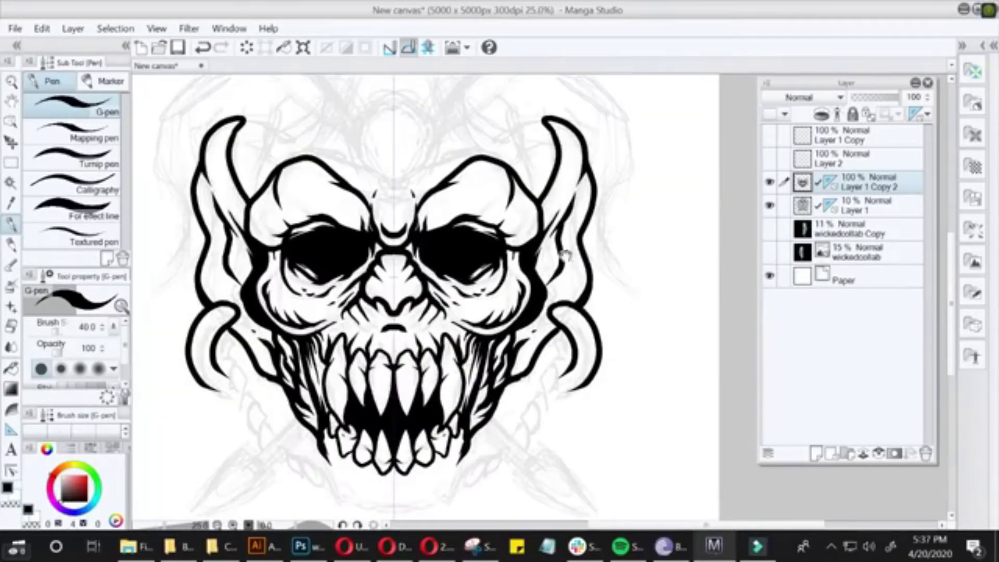
mouse_move(469, 164)
left_mouse_down()
mouse_move(482, 196)
mouse_move(576, 257)
left_mouse_up()
left_click_drag(576, 349, 615, 333)
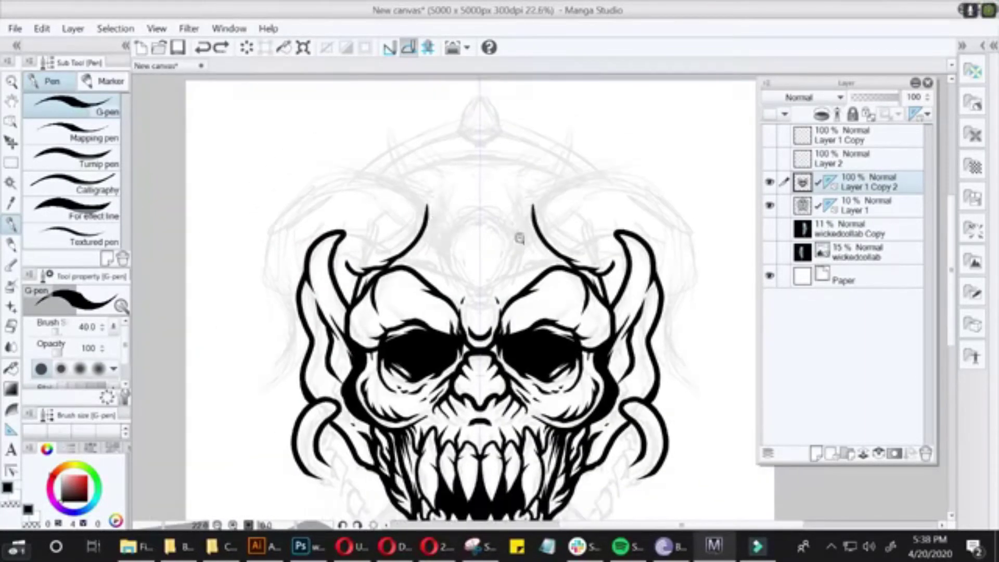
- Ink hooks on the upper horn tips, centre curl loops, and curling strands joined over the brow
scroll(520, 234, "up", 1)
mouse_move(543, 187)
left_mouse_down()
mouse_move(511, 240)
mouse_move(538, 163)
left_mouse_up()
mouse_move(510, 217)
left_mouse_down()
mouse_move(464, 260)
mouse_move(506, 219)
mouse_move(502, 249)
left_mouse_up()
key("ctrl+z")
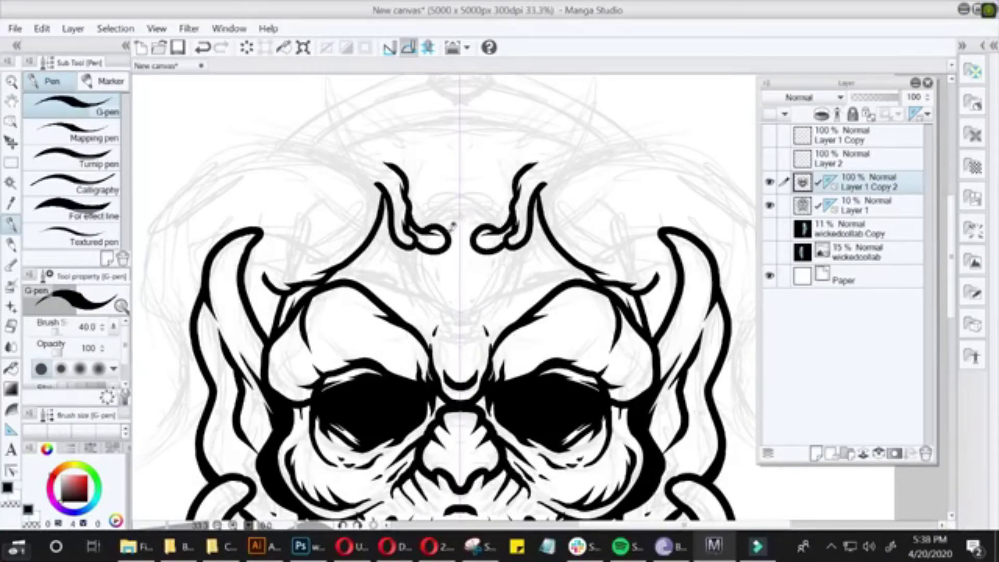
left_click_drag(446, 204, 416, 215)
scroll(523, 214, "down", 1)
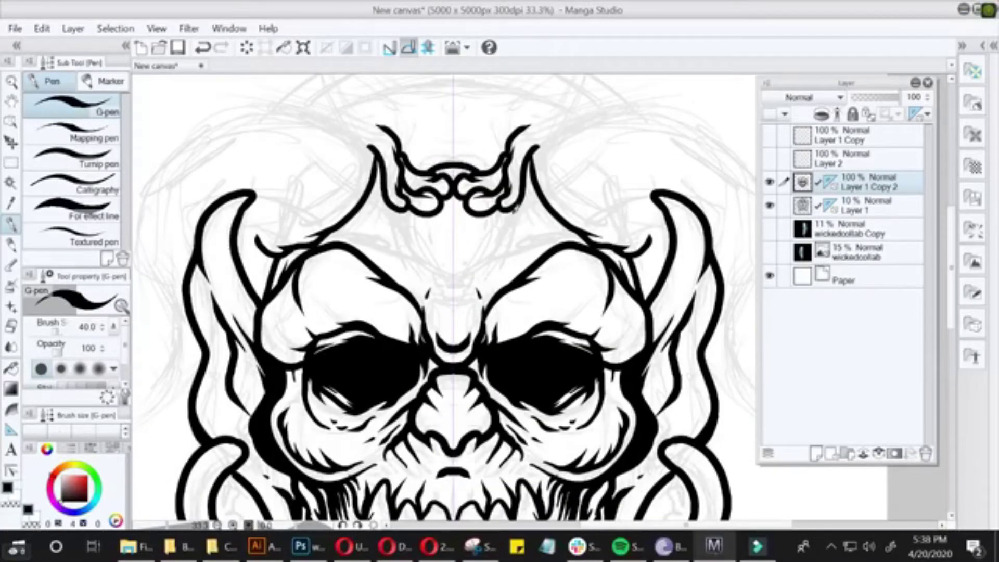
left_click_drag(512, 252, 547, 232)
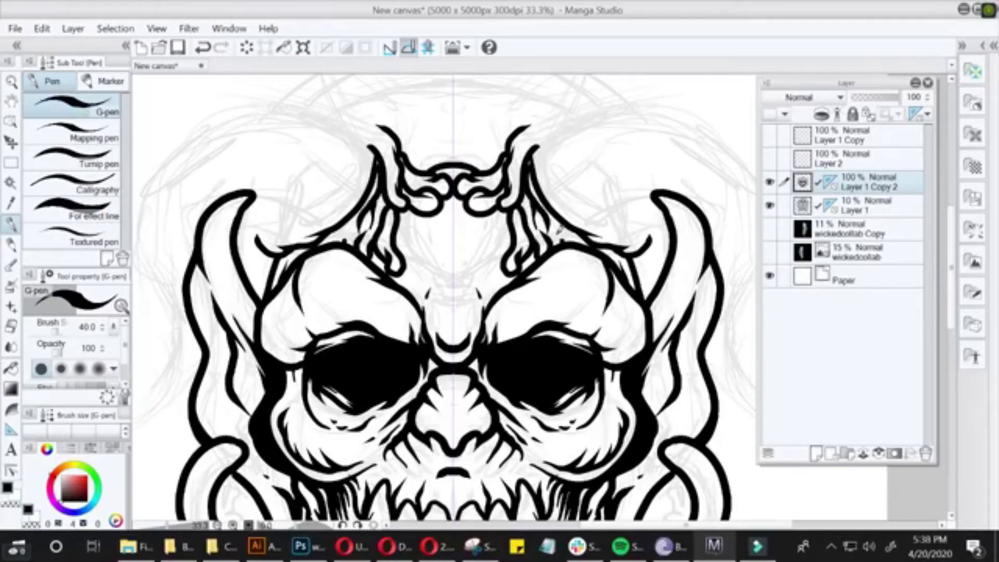
left_click_drag(405, 264, 448, 285)
scroll(572, 238, "down", 1)
- Zoom in to ink the chin line along the lower jaw, then frame the whole skull
key("ctrl+plus")
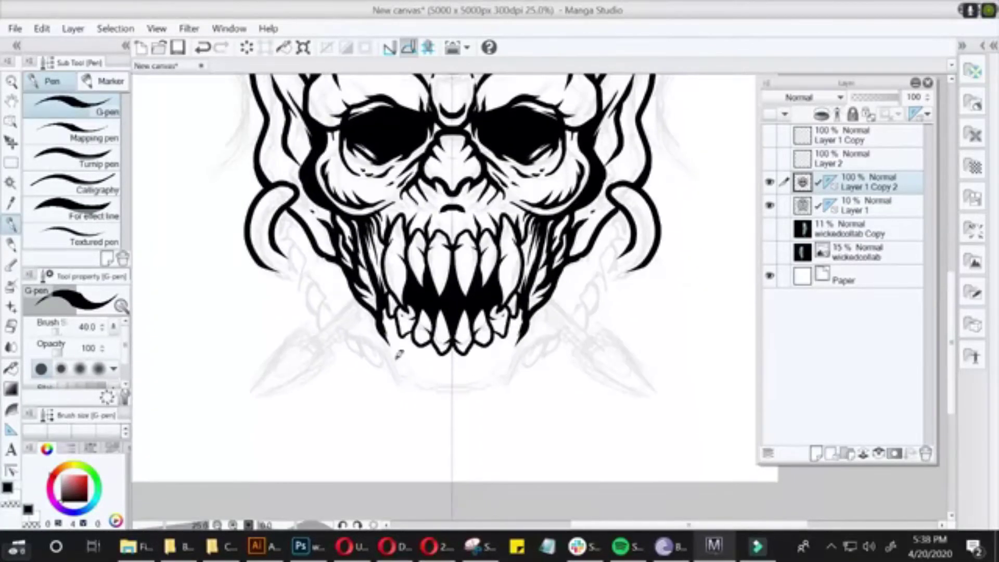
left_click_drag(385, 344, 454, 384)
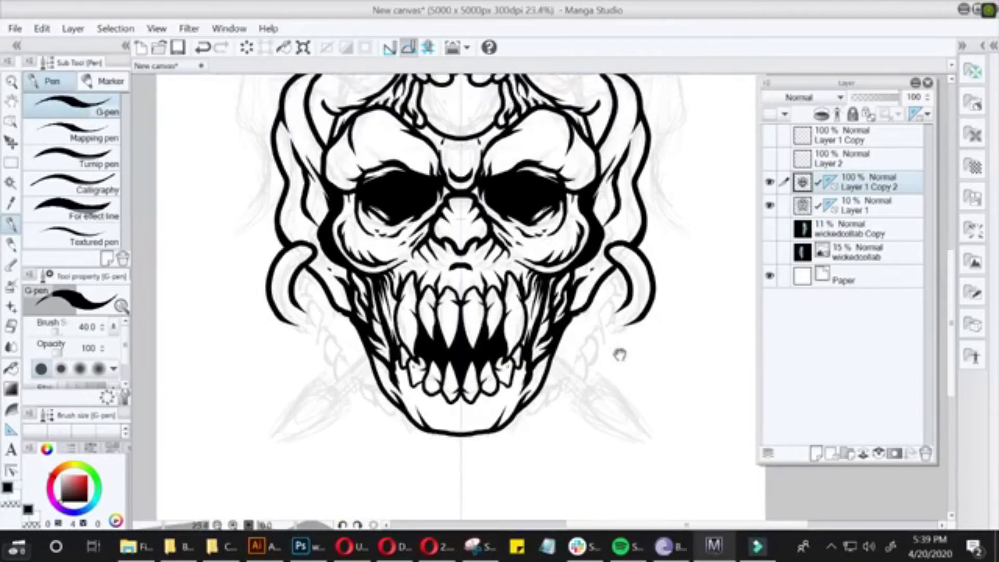
mouse_move(645, 367)
left_mouse_down()
mouse_move(558, 321)
mouse_move(566, 424)
mouse_move(638, 462)
left_mouse_up()
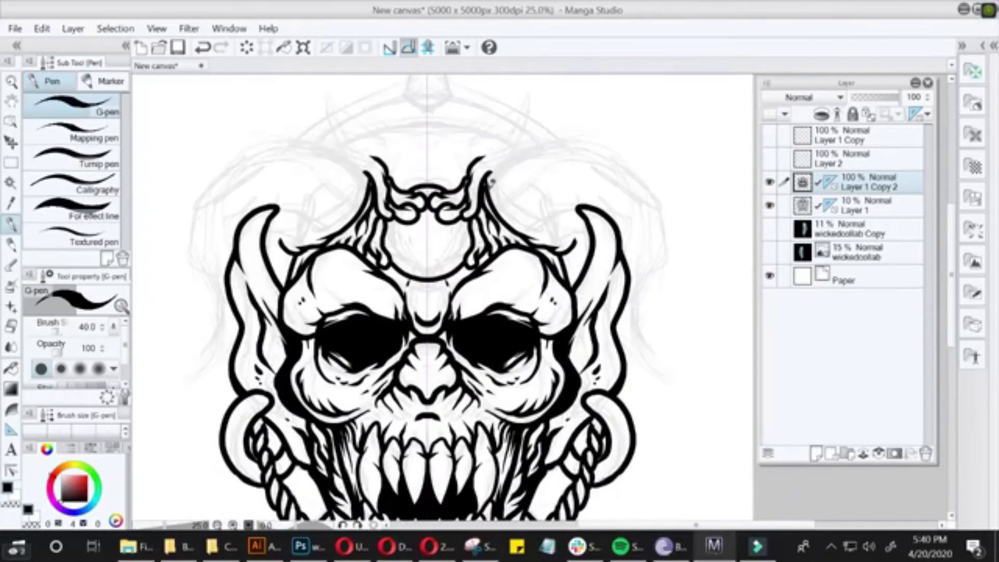
- Ink long, sweeping mirrored ram horns on both sides of the skull with the G-pen
left_click_drag(490, 177, 572, 127)
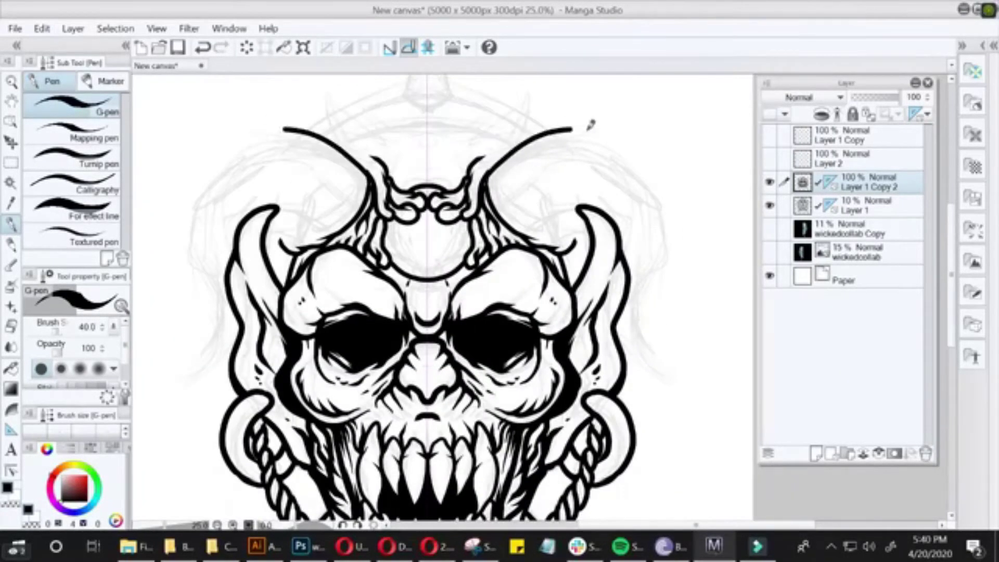
key("ctrl+z")
mouse_move(489, 180)
left_mouse_down()
mouse_move(652, 350)
mouse_move(632, 250)
left_mouse_up()
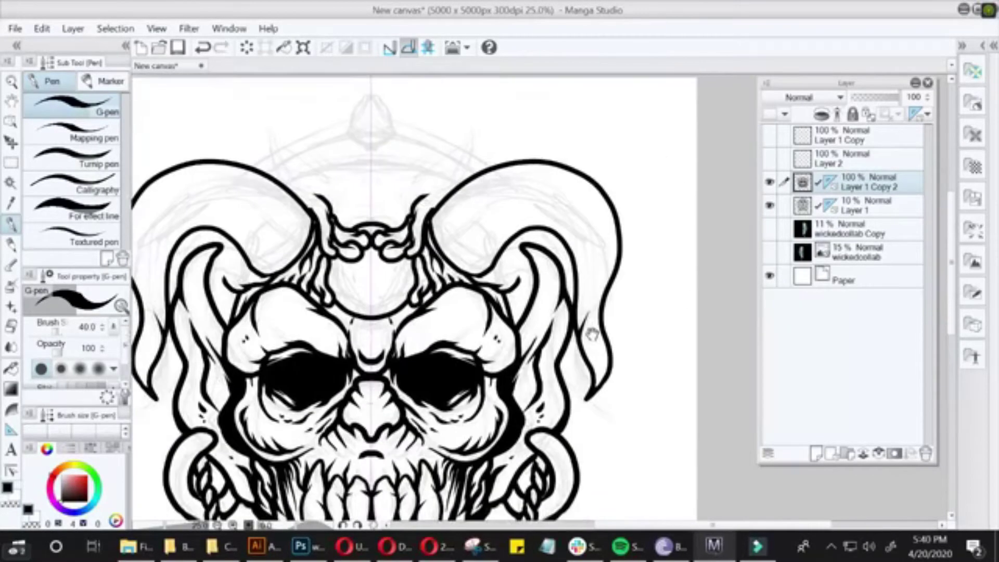
mouse_move(572, 337)
left_mouse_down()
mouse_move(567, 255)
mouse_move(494, 252)
left_mouse_up()
key("ctrl+z")
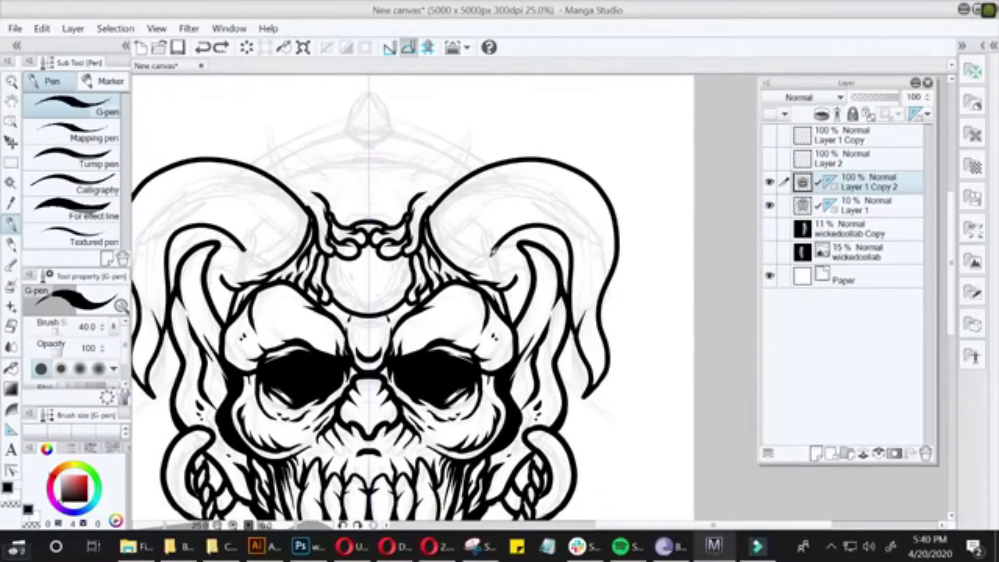
scroll(596, 339, "down", 2)
scroll(576, 260, "up", 3)
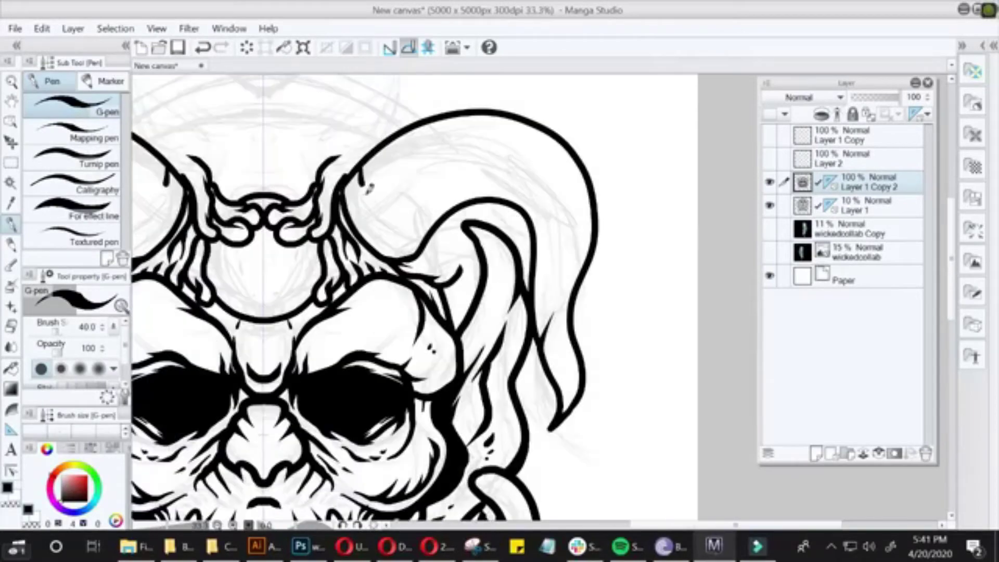
- Add inner curves, curved ridge lines and knobby strokes across both horns
left_click_drag(439, 237, 396, 156)
mouse_move(465, 203)
left_mouse_down()
mouse_move(430, 124)
mouse_move(479, 118)
left_mouse_up()
left_click_drag(508, 203, 519, 147)
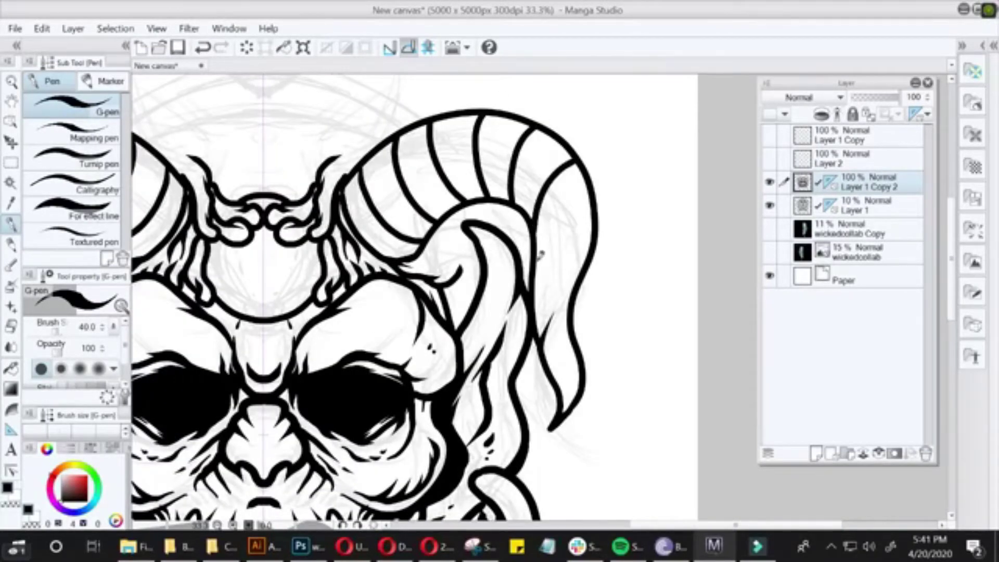
scroll(465, 215, "down", 1)
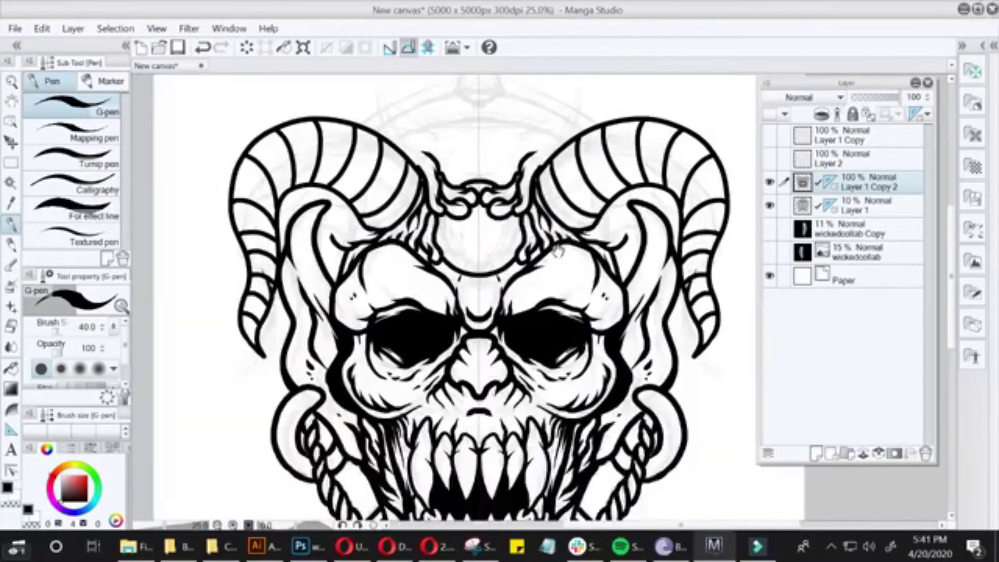
left_click_drag(583, 216, 477, 254)
left_click_drag(489, 197, 468, 99)
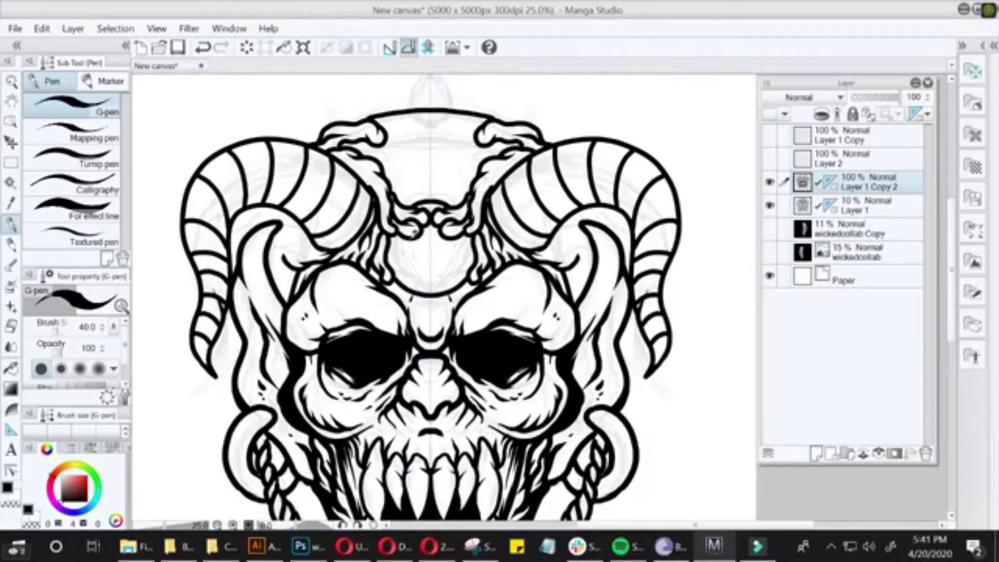
- Draw a rounded third-eye bulb on the forehead and fill it solid black
left_click_drag(414, 219, 450, 221)
key("g")
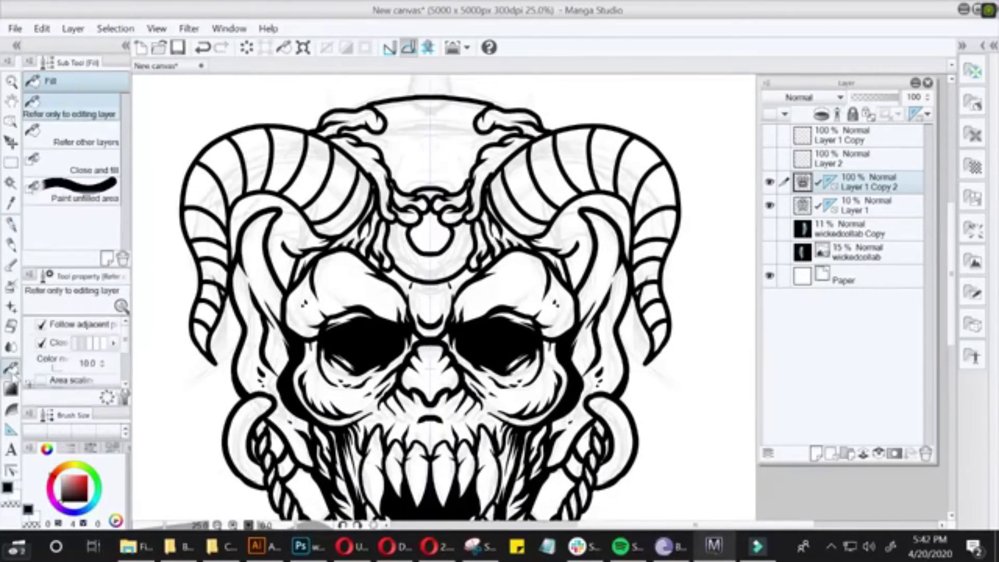
left_click(431, 232)
key("p")
- Hide the faint Layer 1 sketch and undo stray strokes near the horns and forehead
scroll(432, 231, "down", 2)
scroll(409, 169, "up", 3)
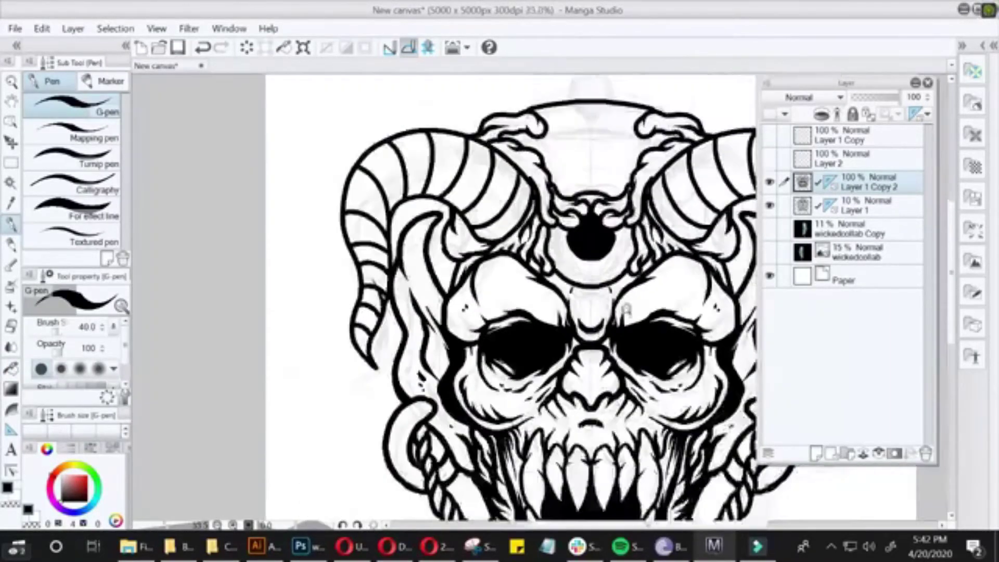
scroll(468, 234, "down", 3)
left_click(769, 205)
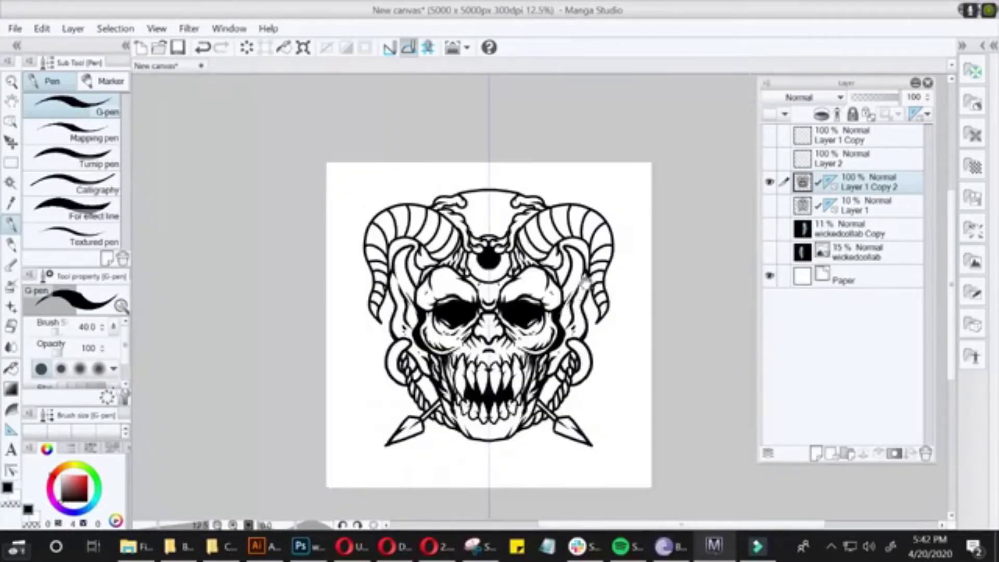
scroll(520, 219, "up", 2)
key("ctrl+z")
left_click_drag(520, 186, 444, 232)
key("ctrl+z")
key("ctrl+z")
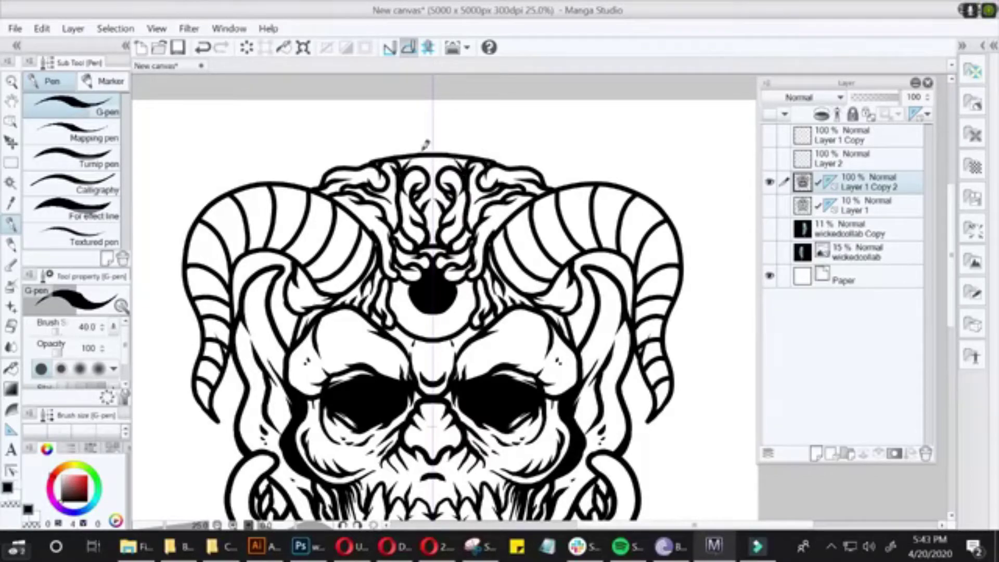
scroll(547, 297, "down", 3)
scroll(548, 298, "up", 4)
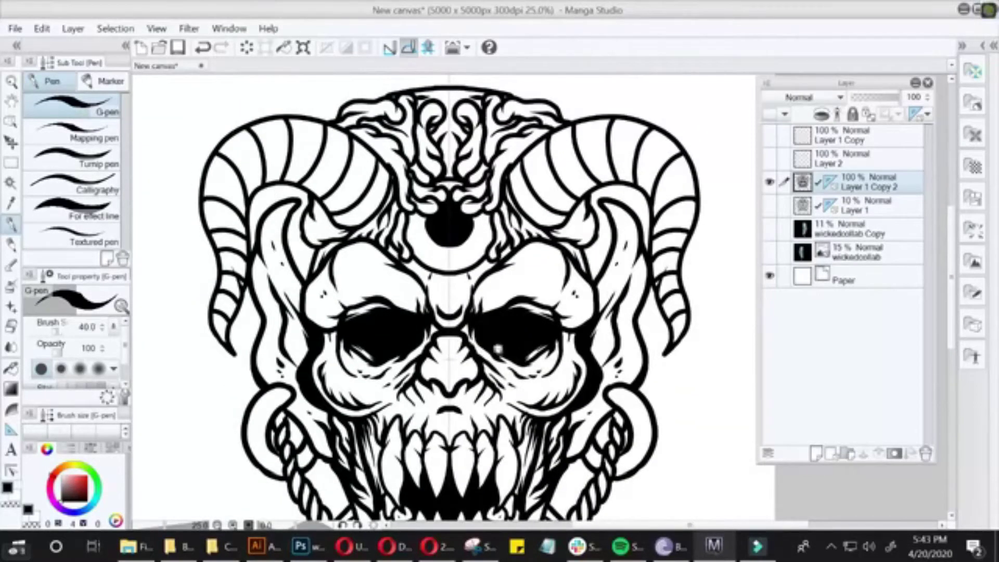
scroll(498, 347, "down", 2)
scroll(596, 299, "up", 2)
scroll(595, 299, "down", 2)
scroll(596, 299, "up", 2)
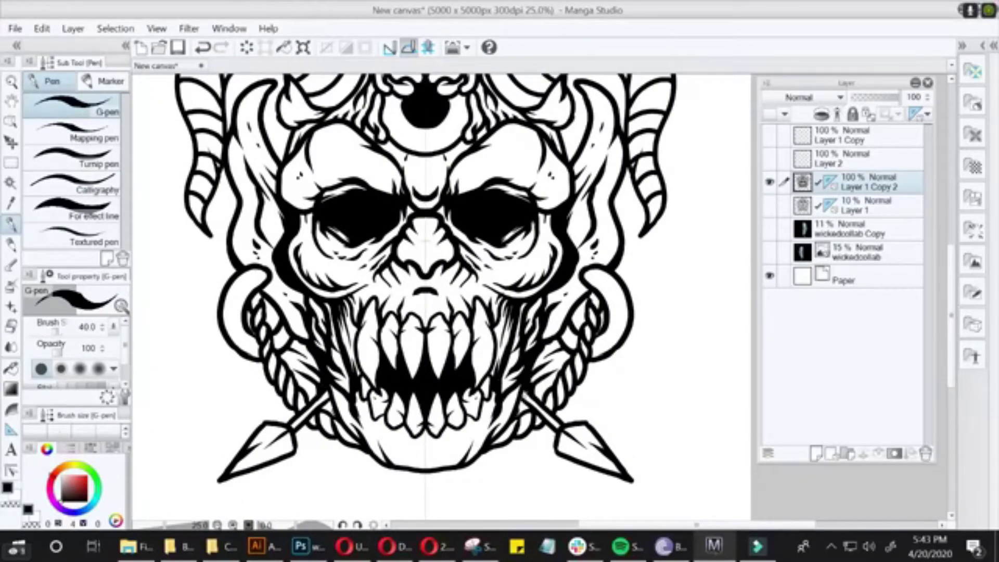
scroll(553, 363, "down", 2)
scroll(553, 362, "up", 2)
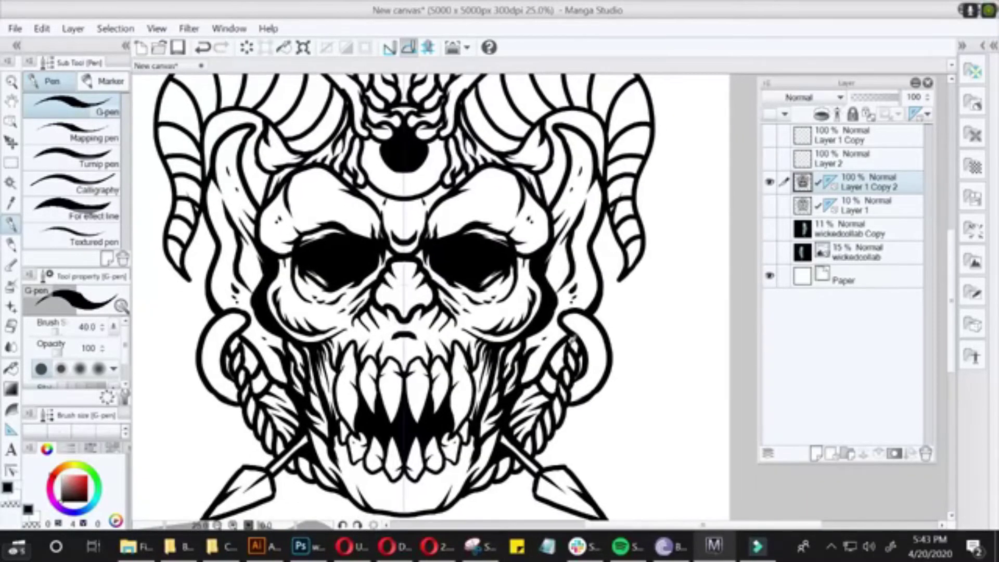
scroll(567, 359, "down", 2)
scroll(425, 308, "up", 2)
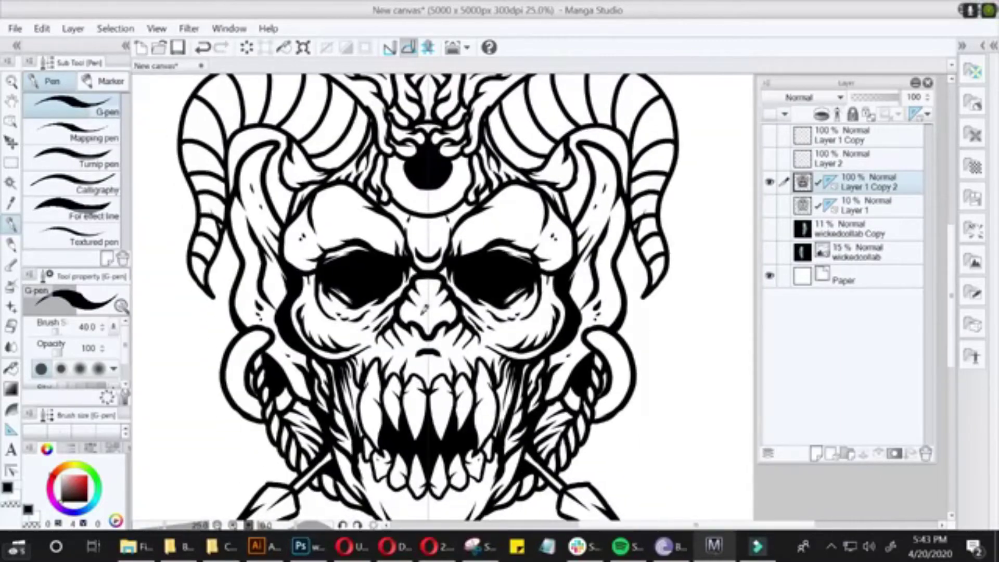
scroll(536, 256, "down", 2)
scroll(571, 350, "up", 2)
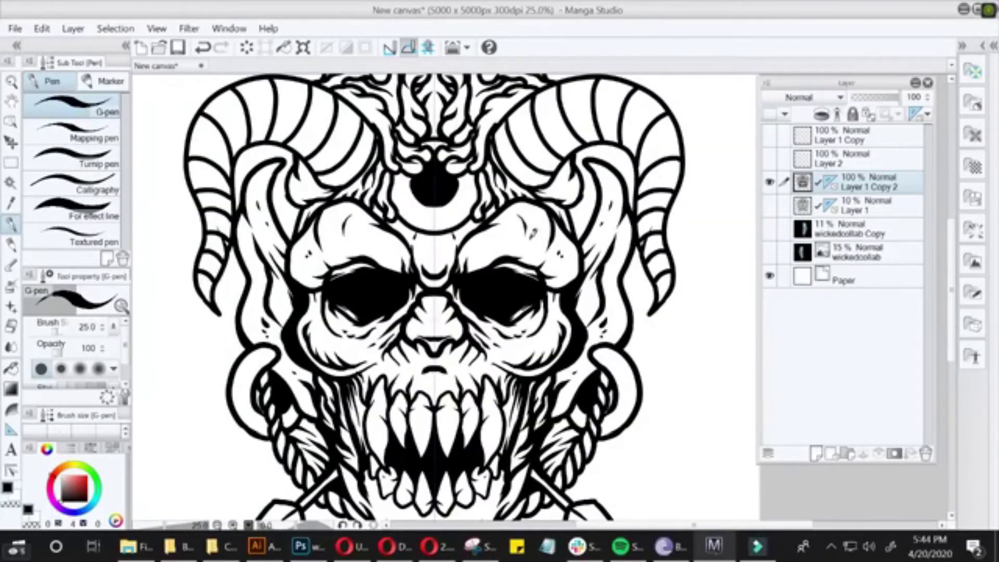
scroll(532, 231, "up", 1)
scroll(508, 211, "up", 1)
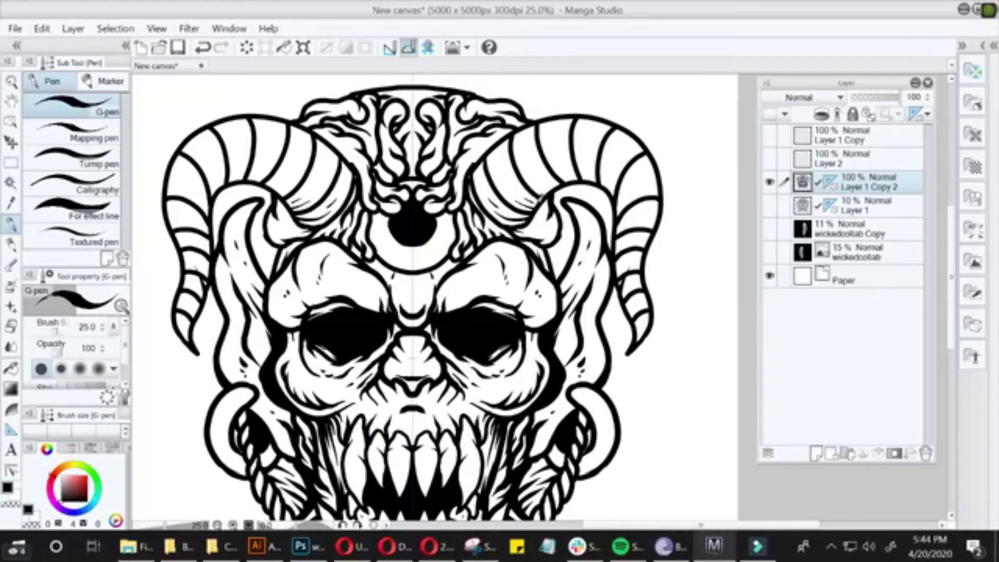
scroll(564, 174, "up", 2)
scroll(443, 244, "up", 1)
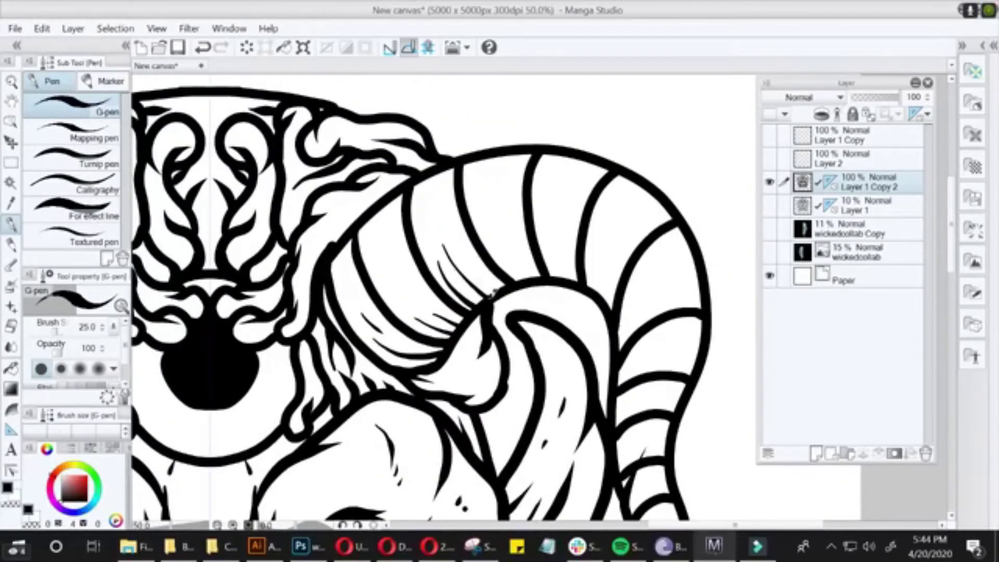
scroll(592, 258, "down", 2)
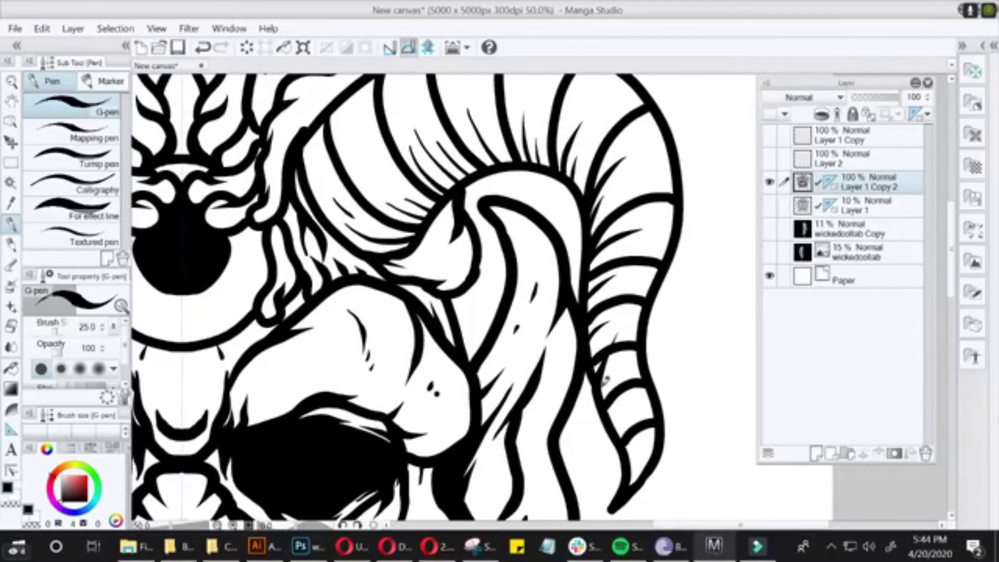
scroll(604, 380, "down", 2)
scroll(593, 338, "up", 1)
scroll(585, 302, "down", 1)
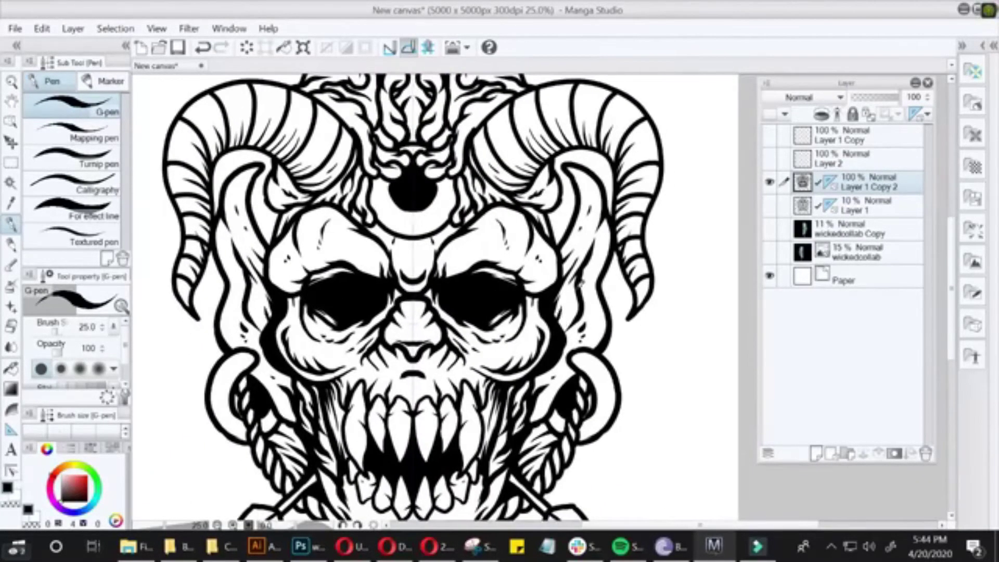
scroll(580, 281, "down", 1)
scroll(593, 332, "up", 1)
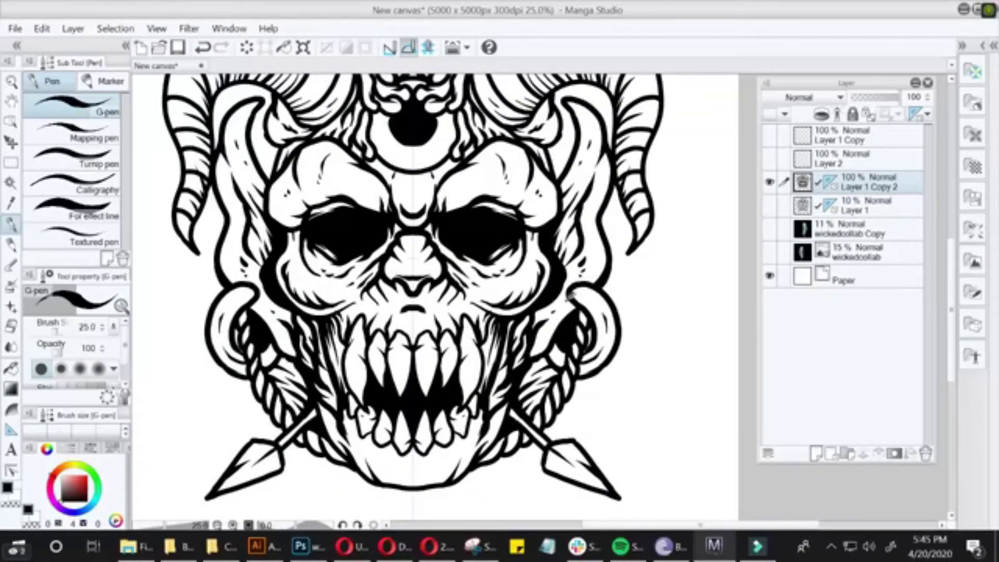
- Duplicate the line art layer, clear the lower copy, and choose red as the colour
scroll(567, 296, "down", 1)
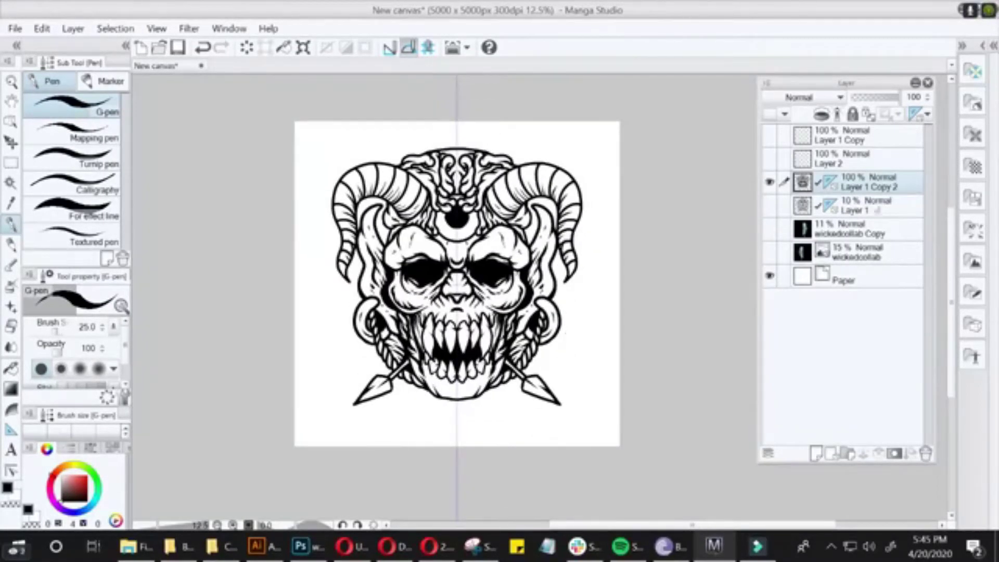
key("ctrl+a")
key("Delete")
scroll(531, 244, "up", 1)
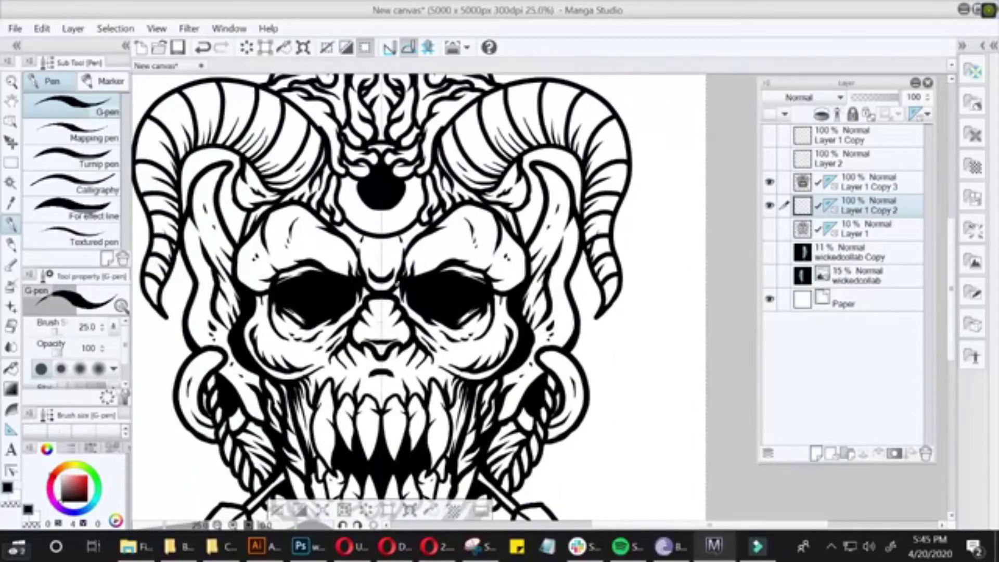
left_click(67, 474)
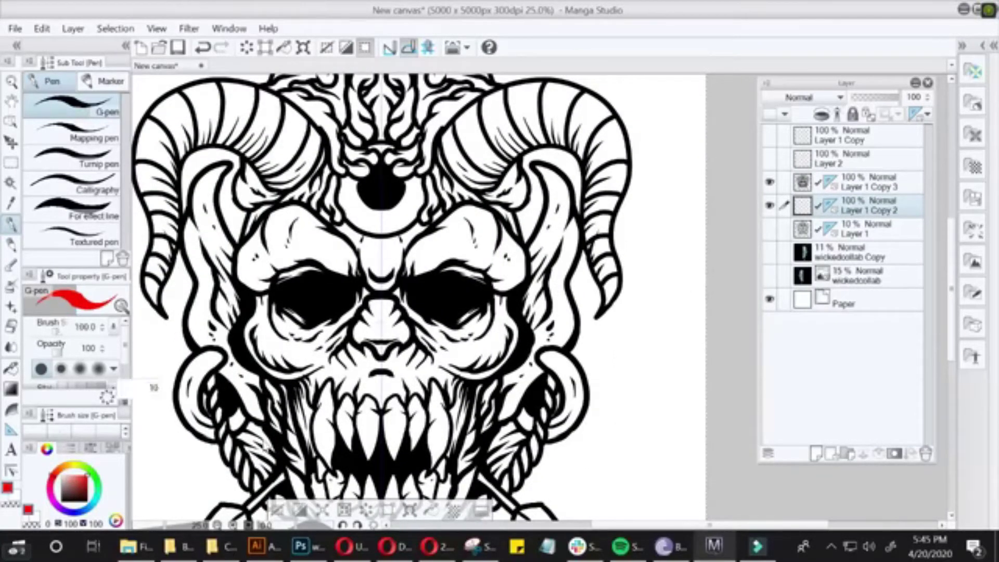
- Paint red above and around both eye sockets and along the jaw to the chin
left_click_drag(435, 249, 416, 274)
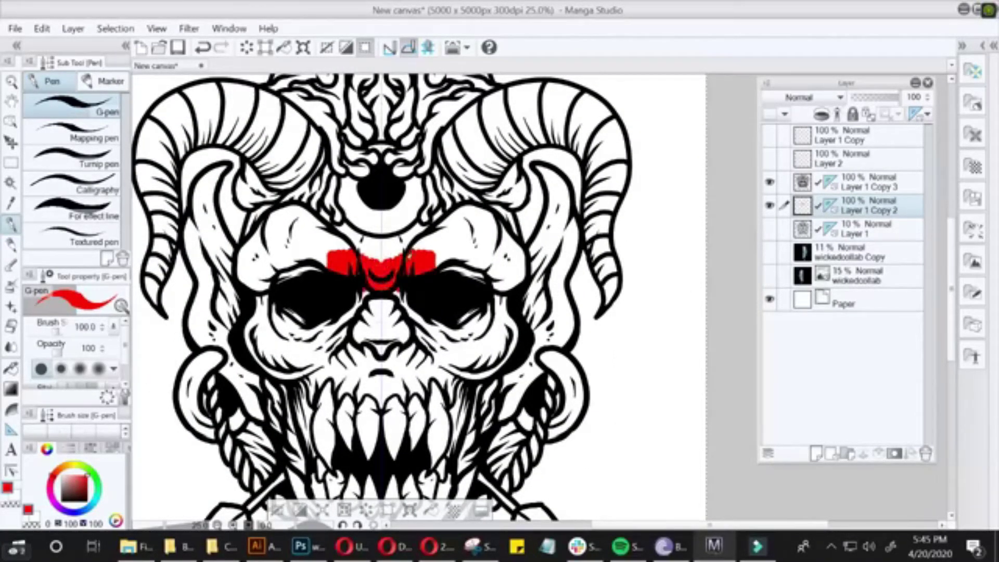
left_click_drag(286, 208, 249, 292)
scroll(416, 296, "down", 2)
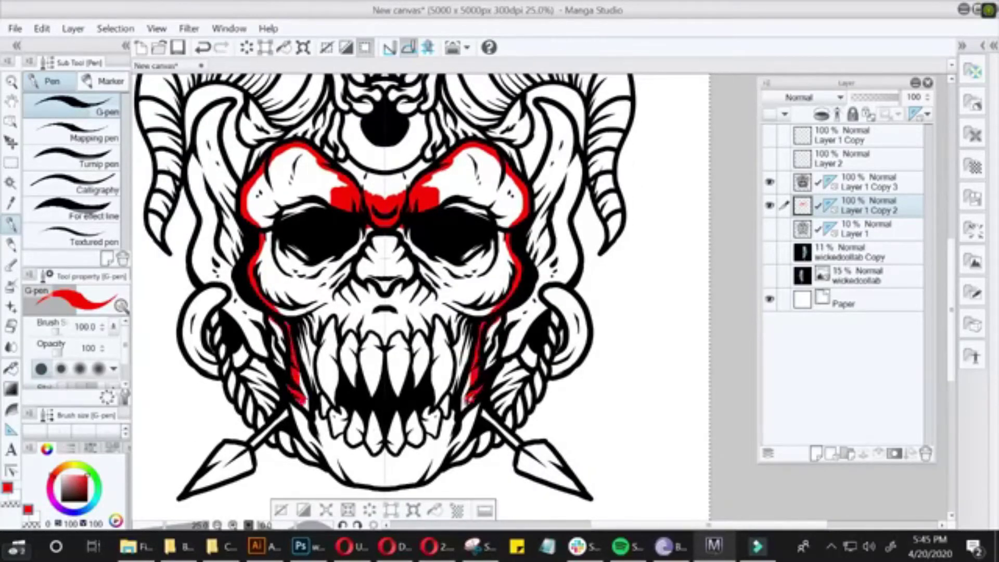
left_click_drag(302, 422, 364, 483)
scroll(364, 484, "up", 3)
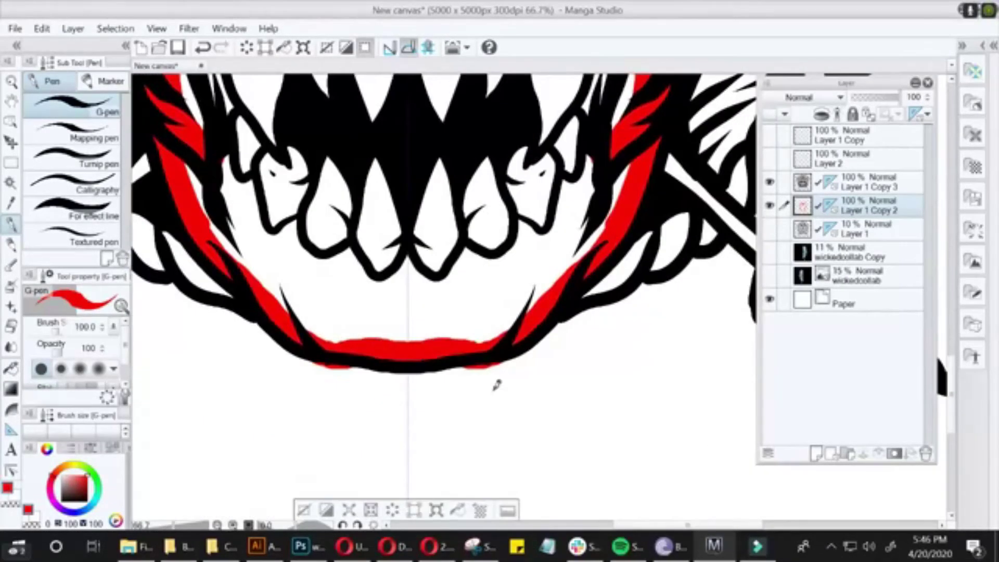
- Try a red fill of the skull face, then undo it
key("e")
key("b")
scroll(442, 302, "down", 3)
key("g")
left_click(374, 234)
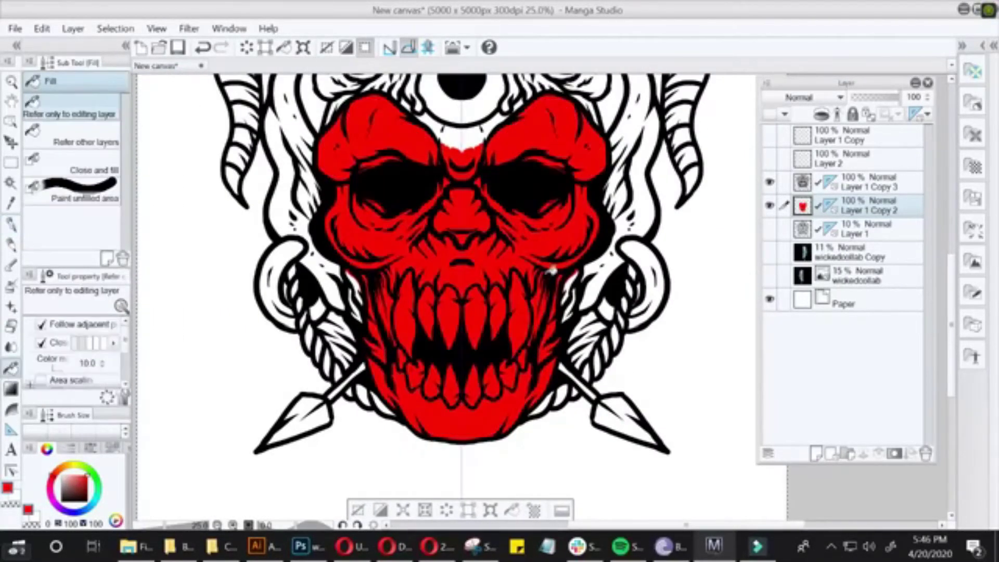
key("b")
key("ctrl+z")
key("p")
scroll(528, 297, "up", 2)
- Paint red up both jaw sides and along the lower gum, then fill the upper face red
mouse_move(536, 406)
left_mouse_down()
mouse_move(538, 299)
mouse_move(476, 267)
mouse_move(395, 284)
left_mouse_up()
scroll(486, 379, "down", 2)
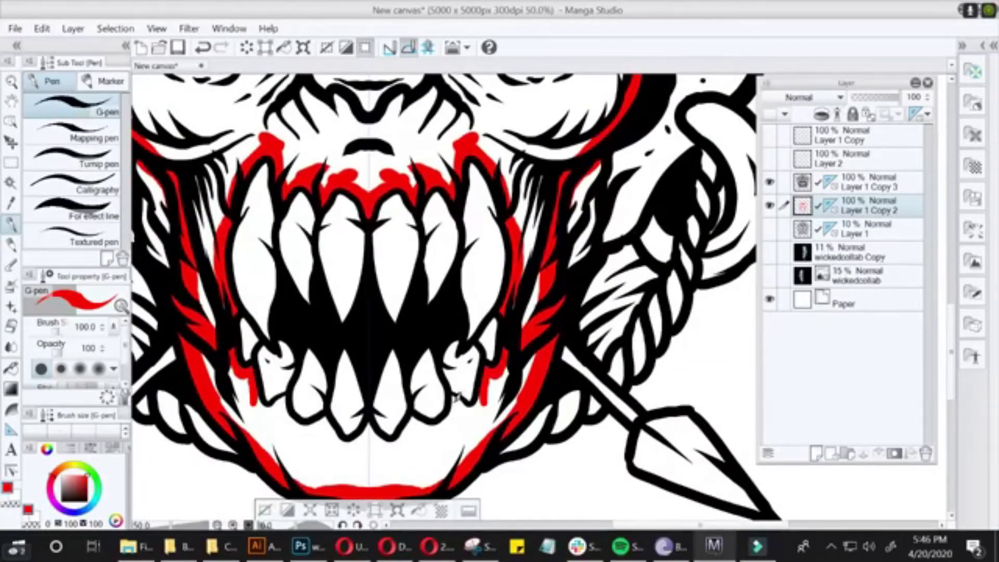
mouse_move(456, 398)
left_mouse_down()
mouse_move(447, 421)
mouse_move(395, 448)
left_mouse_up()
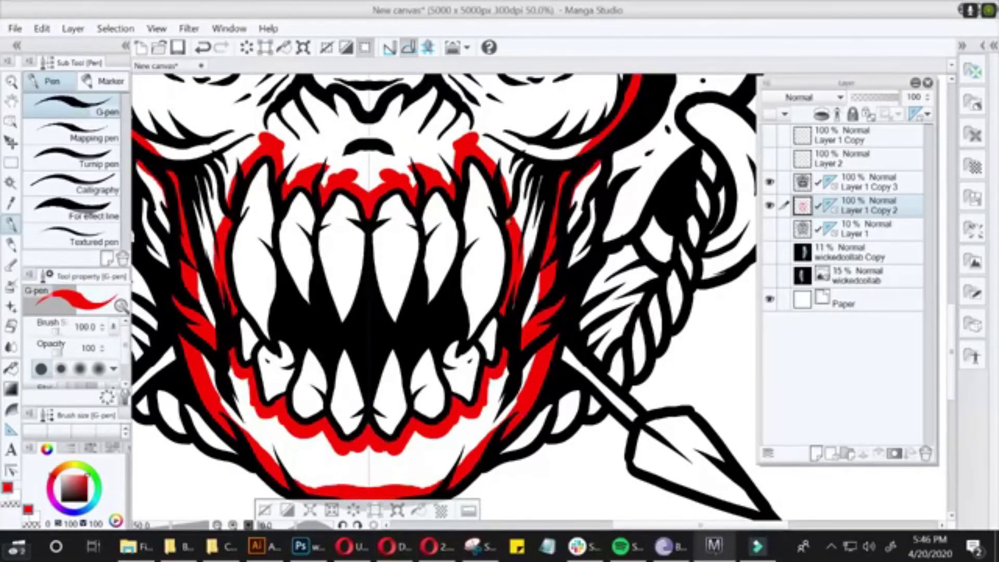
key("g")
key("p")
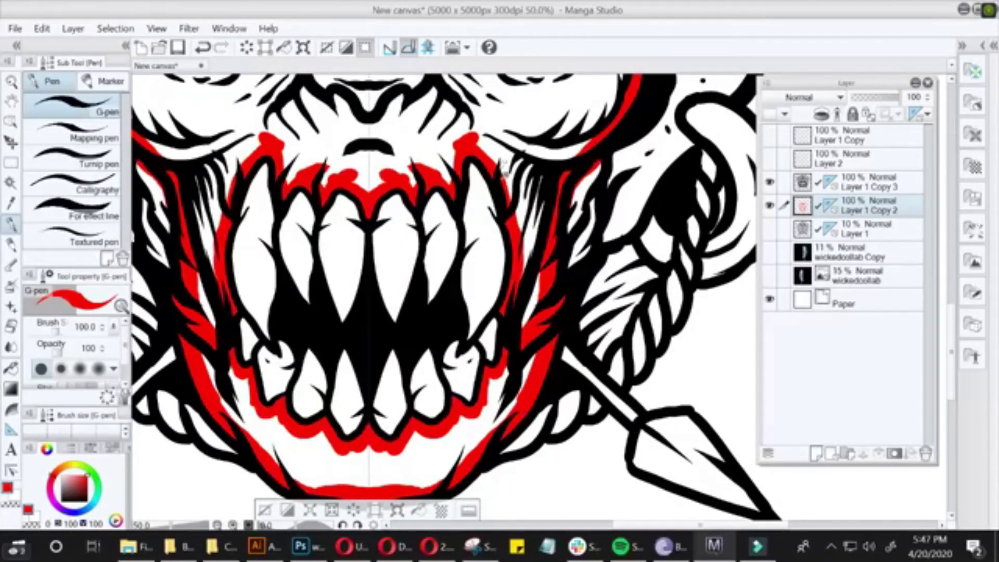
key("g")
left_click(538, 105)
- Paint the white brow gap and both horn bases red
scroll(546, 279, "down", 3)
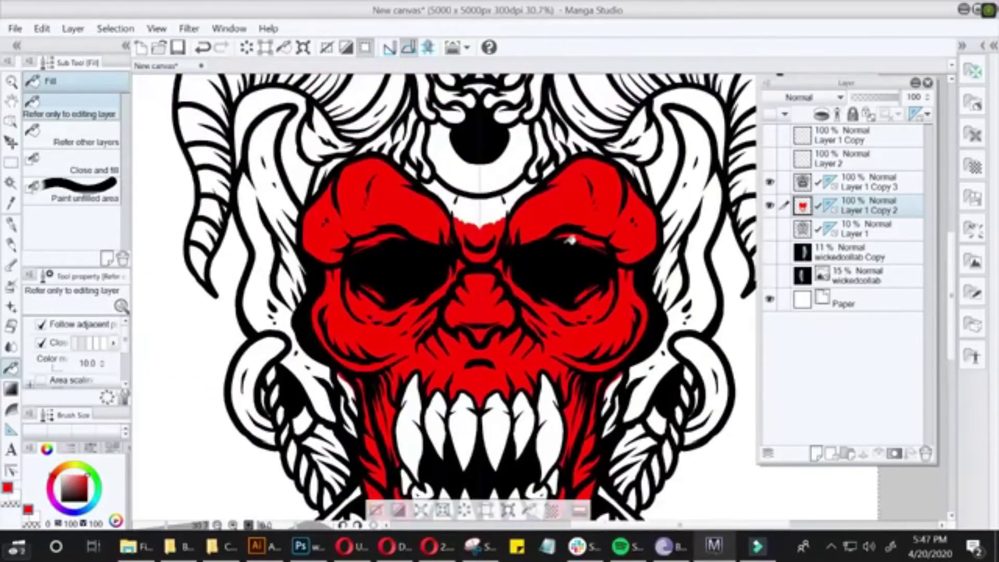
key("p")
scroll(571, 239, "up", 3)
left_click_drag(353, 188, 547, 209)
left_click_drag(364, 213, 524, 218)
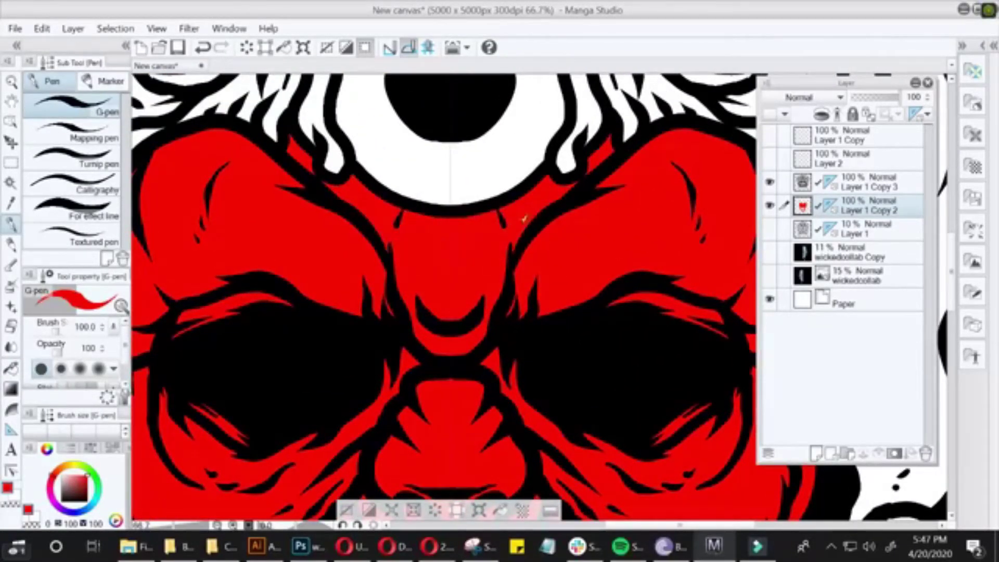
scroll(524, 218, "down", 3)
scroll(527, 228, "up", 1)
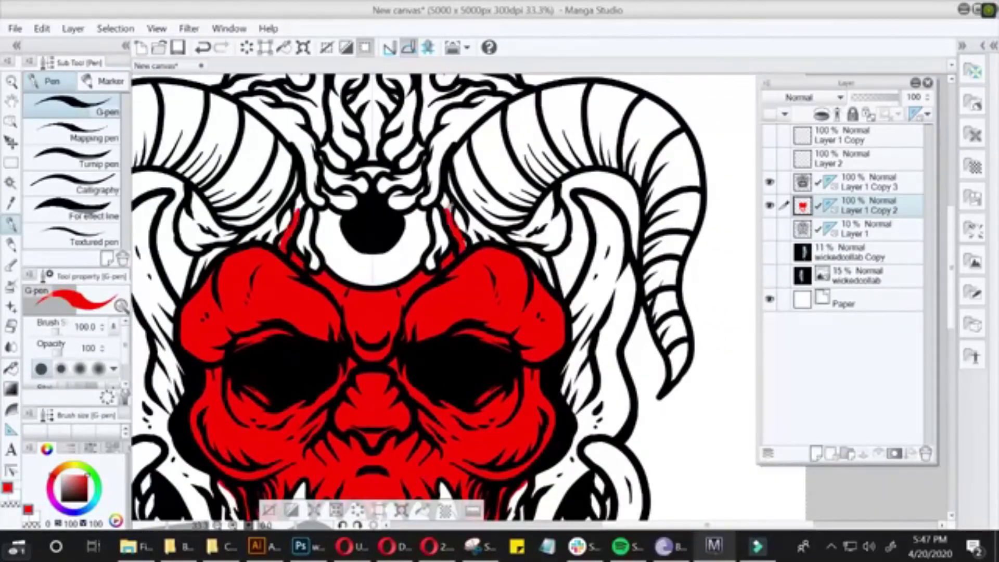
left_click_drag(442, 193, 486, 239)
mouse_move(500, 198)
left_mouse_down()
mouse_move(457, 242)
mouse_move(552, 192)
mouse_move(535, 244)
left_mouse_up()
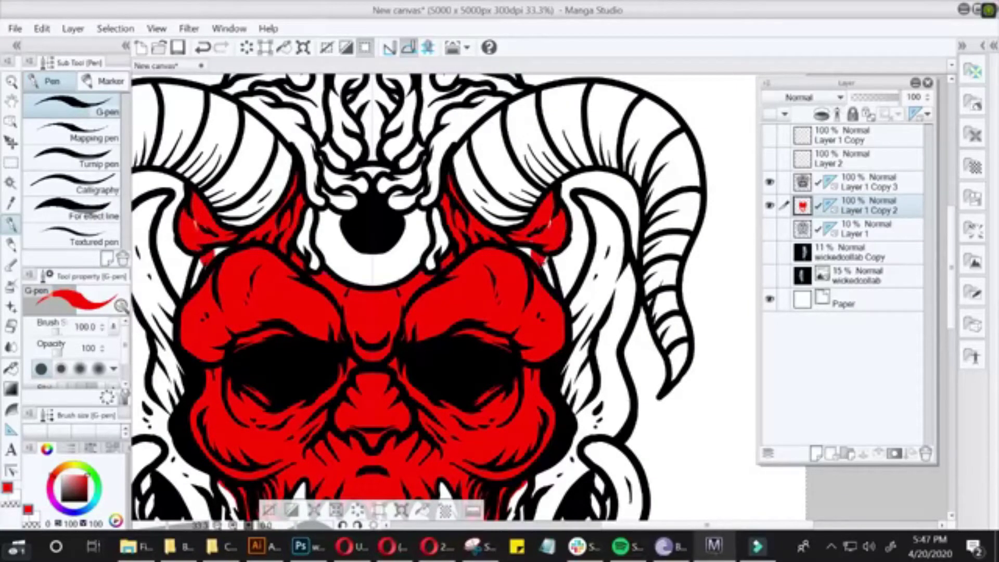
- Paint red strokes down the sides of the head beside the cheeks
scroll(546, 271, "down", 3)
left_click_drag(588, 156, 564, 234)
scroll(572, 223, "down", 3)
left_click_drag(611, 177, 587, 260)
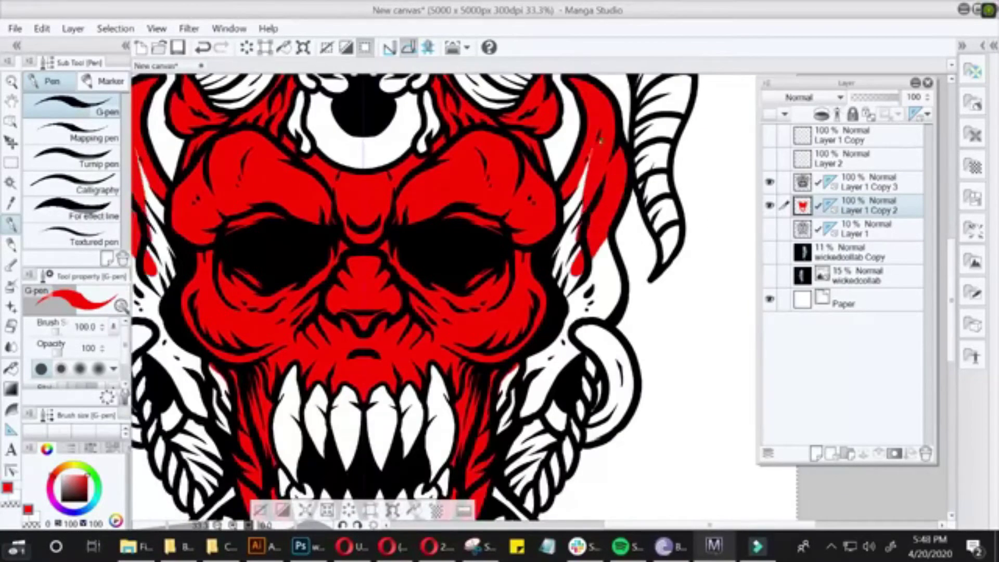
left_click_drag(599, 140, 593, 307)
scroll(593, 307, "down", 3)
mouse_move(643, 224)
left_mouse_down()
mouse_move(572, 296)
mouse_move(538, 356)
left_mouse_up()
left_click_drag(556, 293, 547, 345)
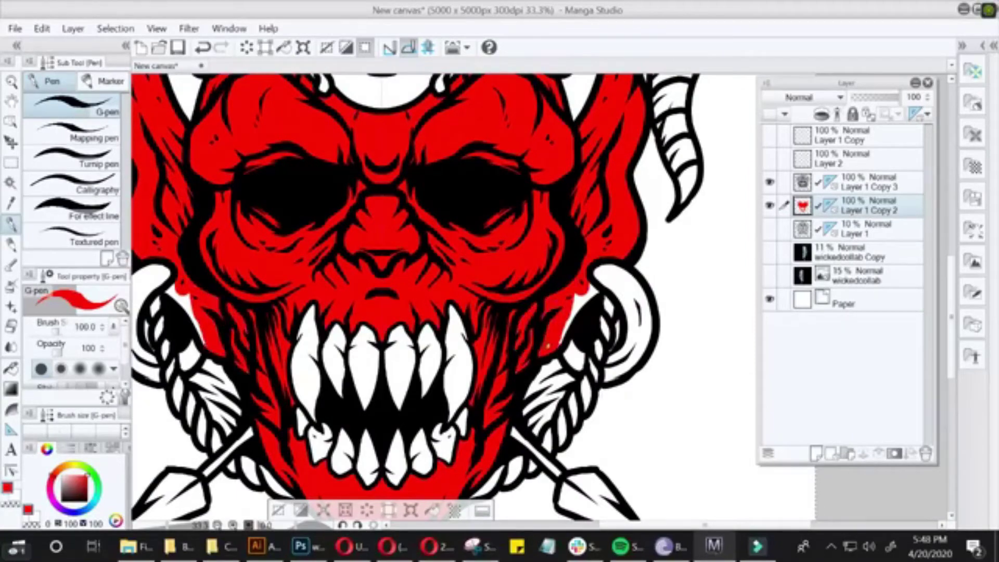
left_click_drag(593, 286, 567, 343)
- Erase stray paint, then paint the top centre of the head red
key("e")
scroll(547, 345, "up", 2)
scroll(568, 296, "left", 5)
scroll(616, 249, "down", 3)
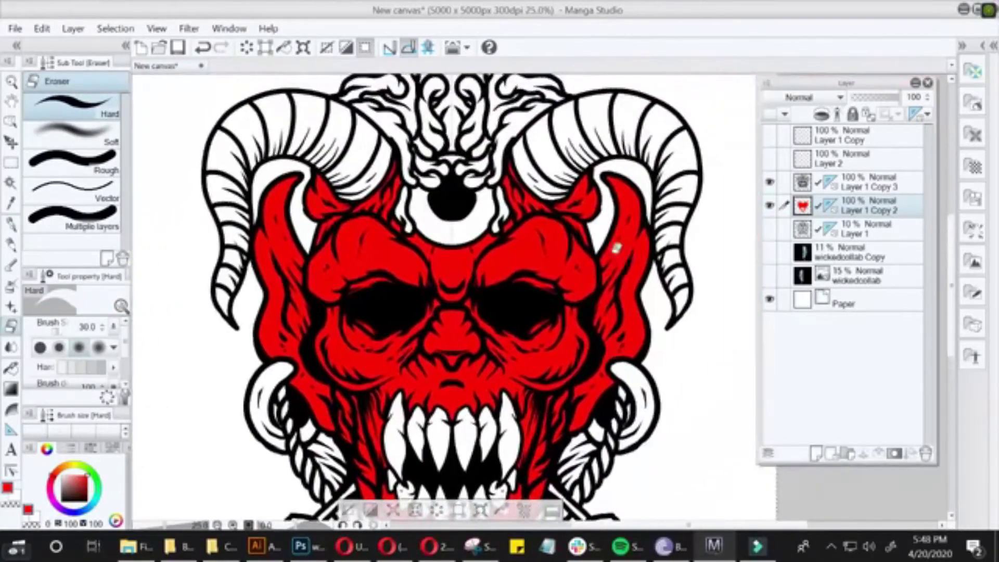
key("p")
scroll(616, 248, "up", 2)
left_click_drag(427, 260, 427, 195)
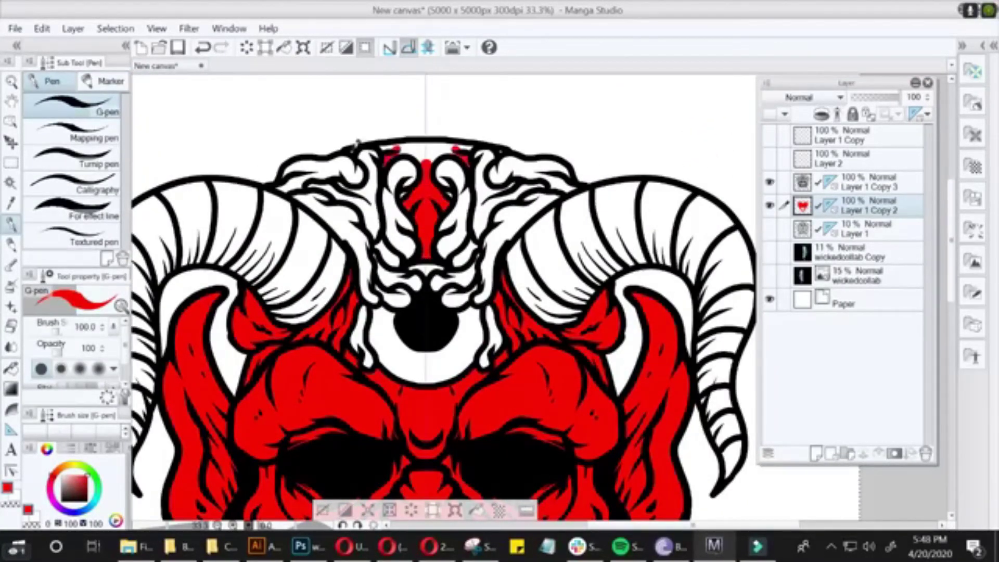
left_click_drag(382, 149, 426, 156)
- Create a new layer, Layer 1 Copy 4, for the next colour
scroll(584, 275, "down", 2)
scroll(617, 352, "down", 1)
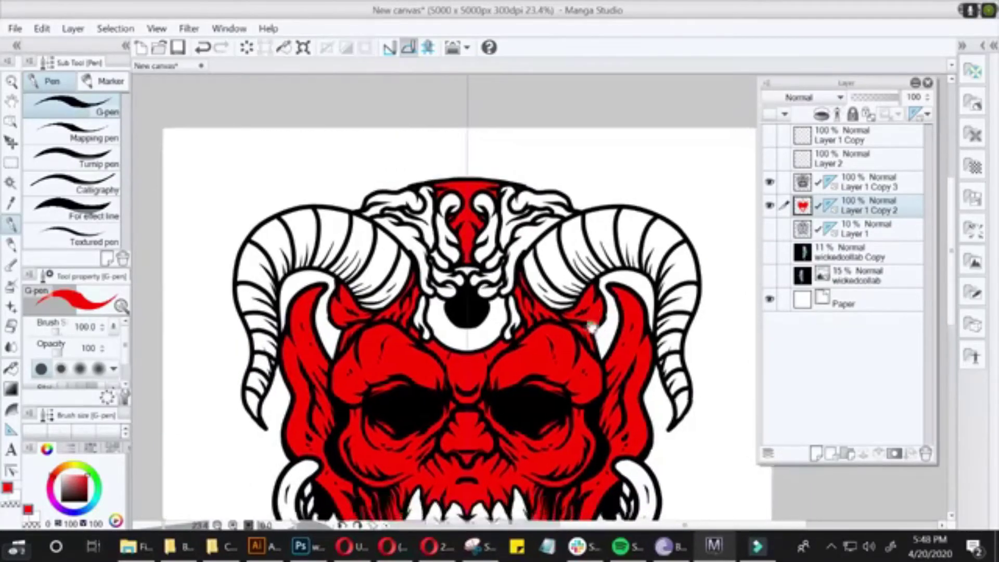
scroll(617, 352, "up", 1)
scroll(624, 364, "down", 3)
scroll(640, 390, "right", 1)
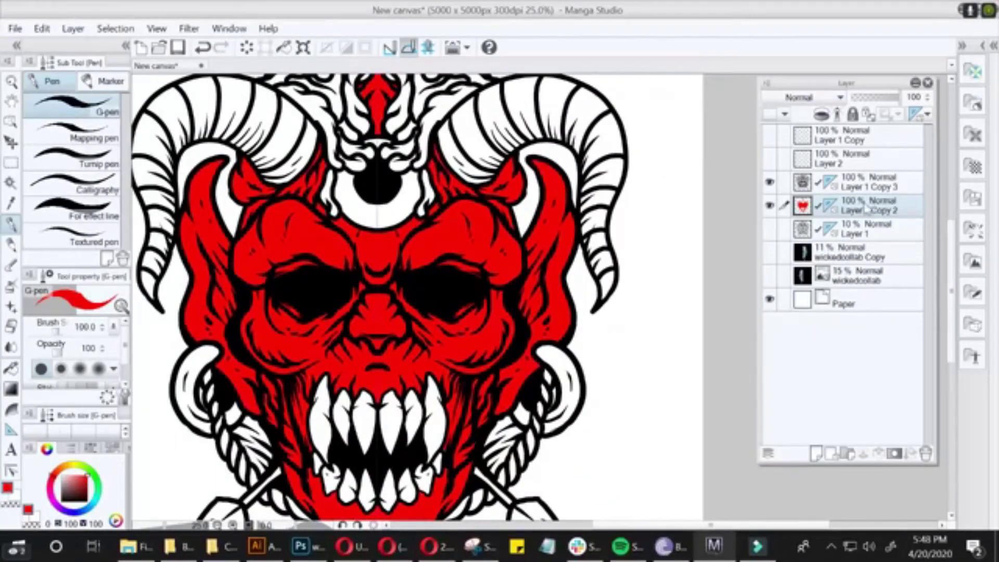
key("ctrl+shift+n")
scroll(537, 238, "up", 1)
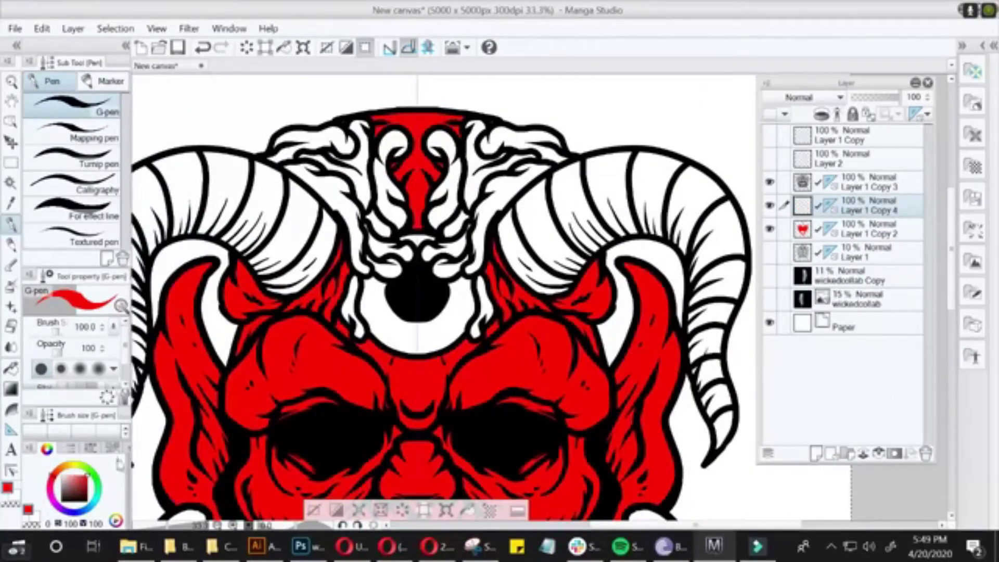
- Float the Color Wheel beside the canvas and pick an orange shade
left_click_drag(131, 465, 690, 178)
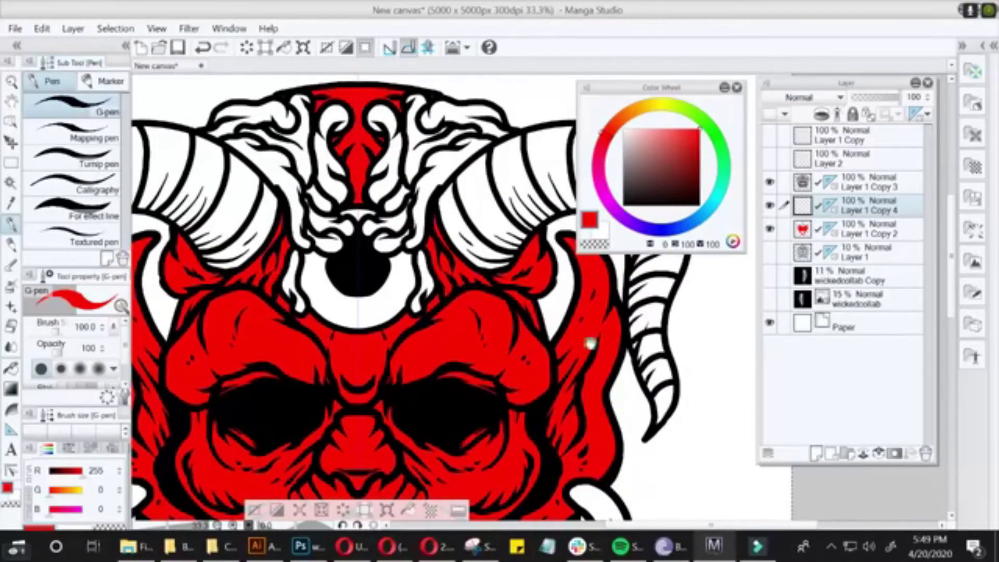
scroll(591, 343, "down", 1)
left_click(637, 106)
left_click(688, 128)
scroll(572, 312, "up", 1)
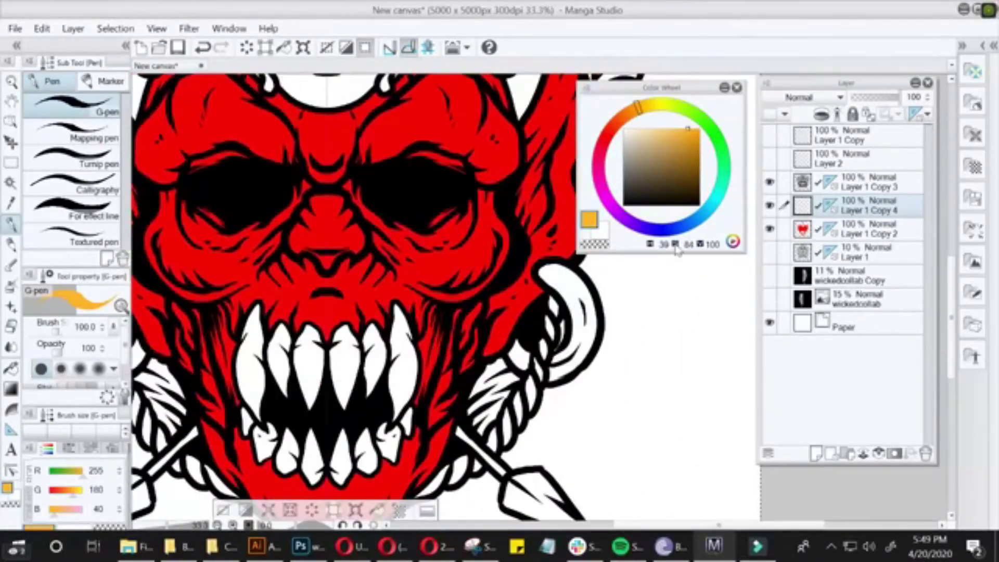
- Paint the earrings, central head swirls and curled horn bases orange
left_click_drag(583, 279, 573, 354)
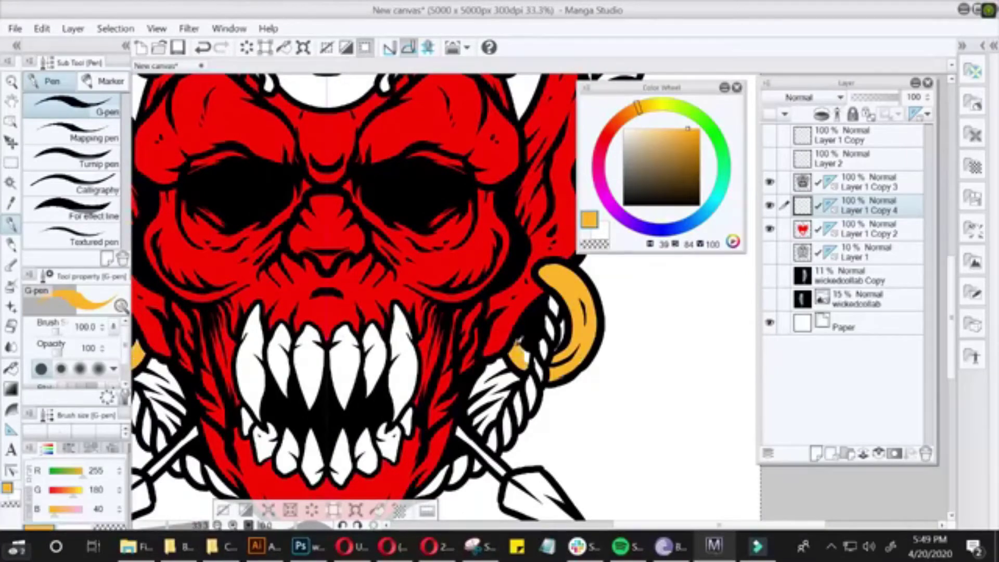
scroll(519, 341, "down", 2)
scroll(366, 130, "up", 1)
scroll(367, 182, "up", 1)
left_click_drag(436, 266, 424, 325)
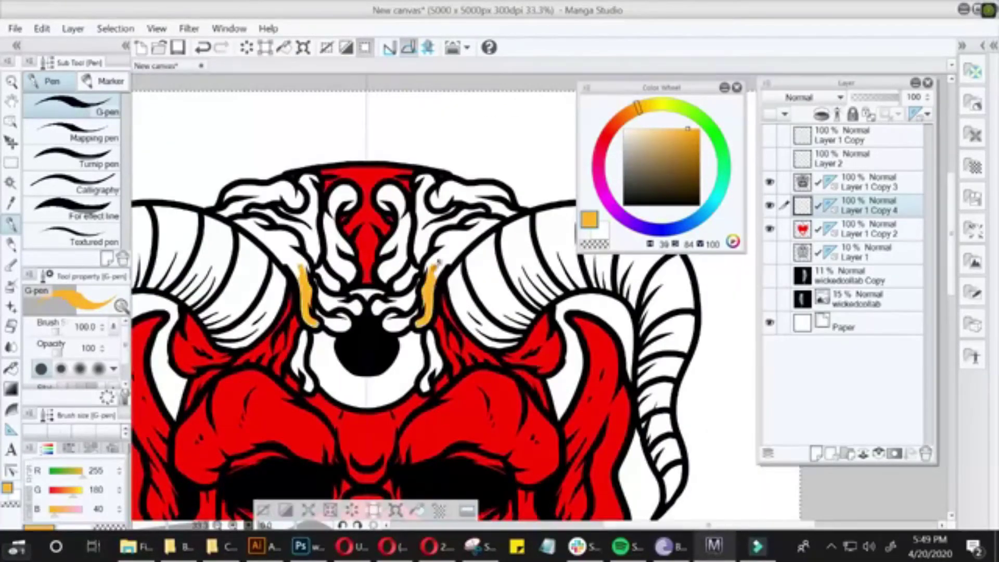
mouse_move(415, 283)
left_mouse_down()
mouse_move(398, 232)
mouse_move(400, 193)
left_mouse_up()
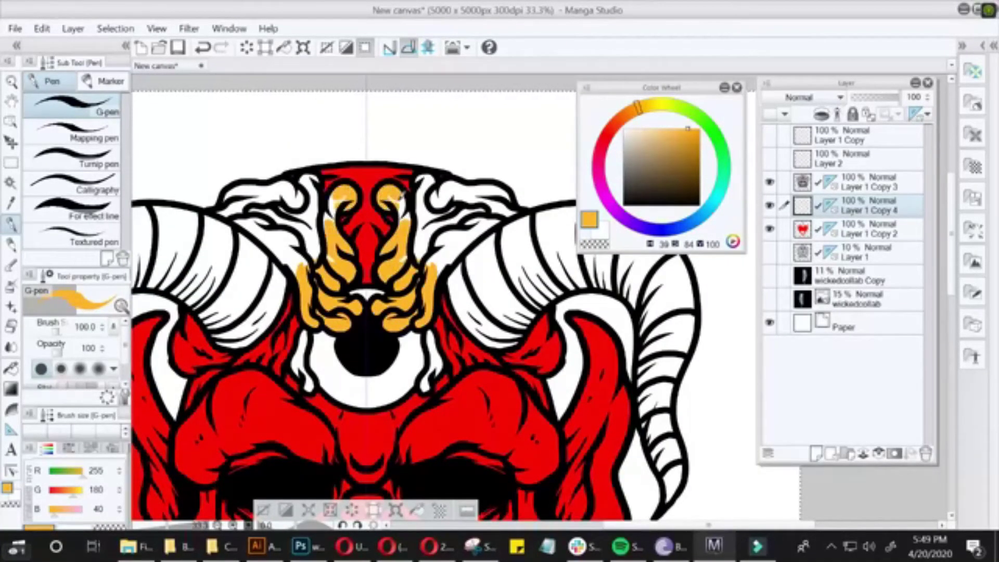
mouse_move(424, 257)
left_mouse_down()
mouse_move(424, 187)
mouse_move(505, 193)
left_mouse_up()
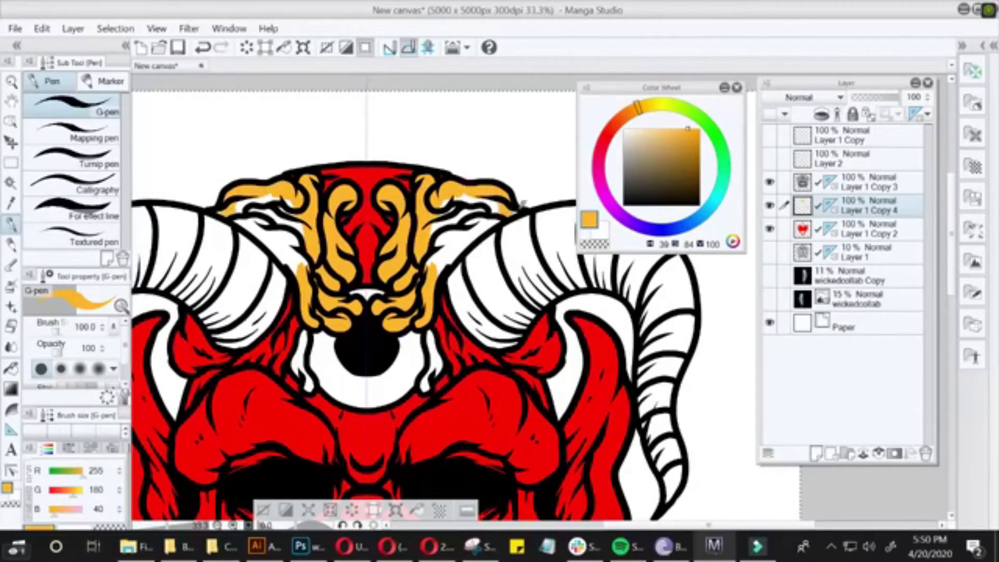
mouse_move(489, 229)
left_mouse_down()
mouse_move(440, 229)
mouse_move(498, 197)
left_mouse_up()
- Paint both arrowheads orange
scroll(438, 355, "down", 2)
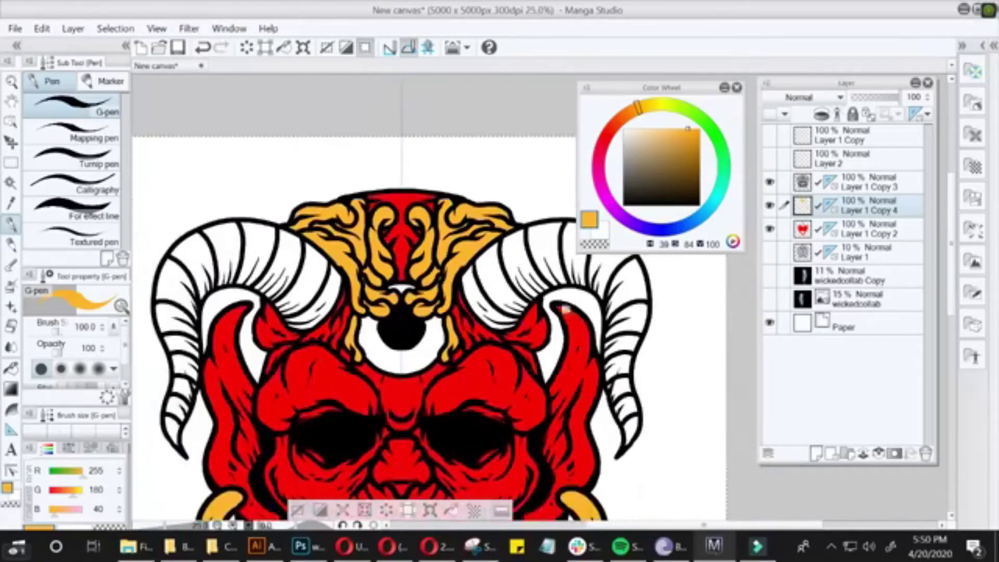
left_click_drag(438, 355, 404, 103)
mouse_move(520, 411)
left_mouse_down()
mouse_move(562, 442)
mouse_move(548, 427)
left_mouse_up()
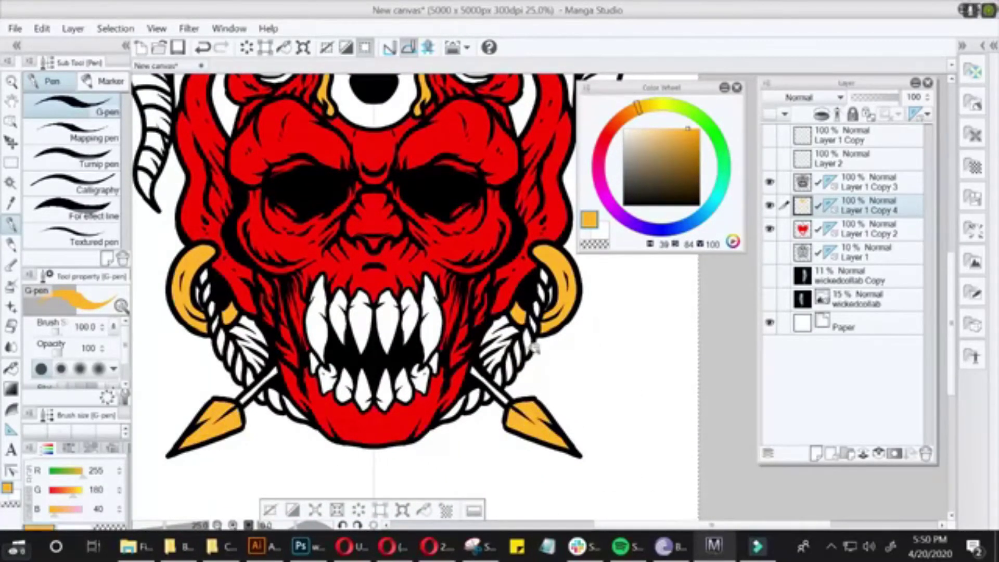
- Duplicate the orange layer to add Layer 1 Copy 5
scroll(536, 348, "down", 2)
right_click(858, 206)
left_click(858, 283)
- Pick a darker brown and paint the rope wraps and both horns
scroll(471, 283, "up", 2)
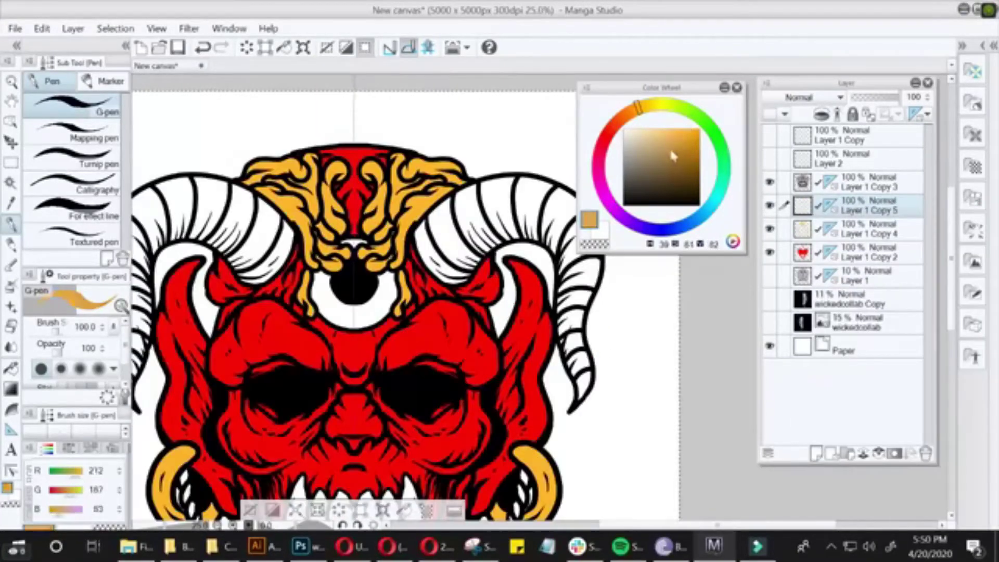
left_click(682, 158)
scroll(416, 291, "up", 1)
left_click_drag(416, 364, 416, 291)
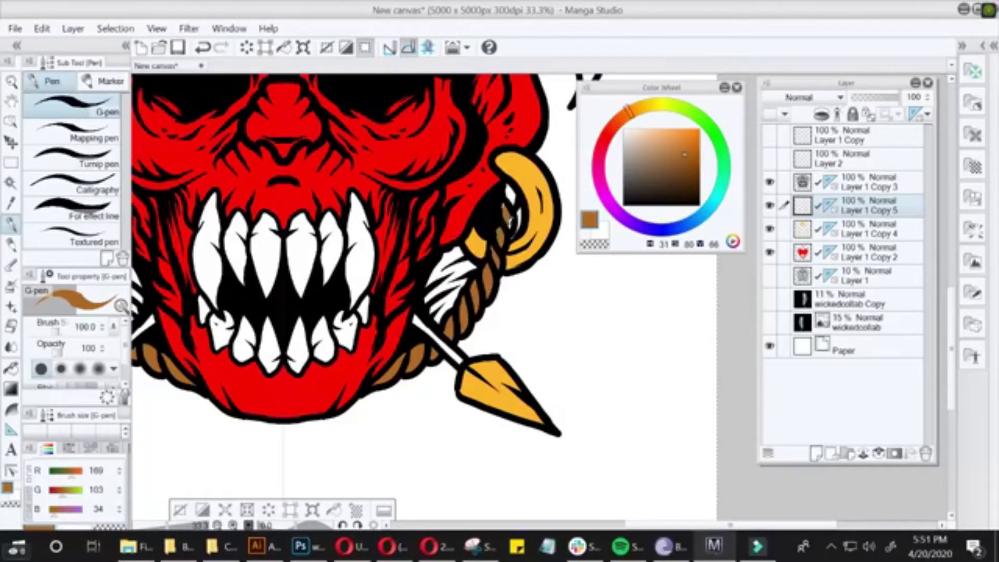
scroll(515, 284, "down", 1)
left_click_drag(515, 284, 514, 468)
mouse_move(416, 284)
left_mouse_down()
mouse_move(440, 333)
mouse_move(430, 290)
mouse_move(437, 270)
mouse_move(452, 307)
left_mouse_up()
mouse_move(453, 307)
left_mouse_down()
mouse_move(440, 291)
mouse_move(484, 270)
mouse_move(460, 249)
mouse_move(571, 239)
left_mouse_up()
- With panels hidden, paint the horn tips and lower segments brown, covering the white highlights
scroll(530, 275, "down", 2)
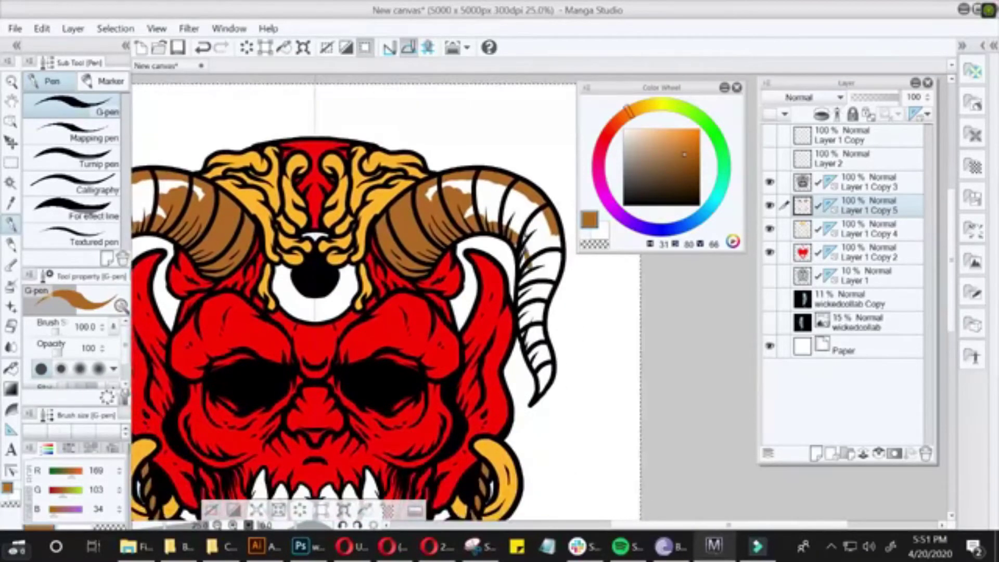
key("Tab")
left_click_drag(525, 312, 553, 223)
scroll(553, 223, "down", 2)
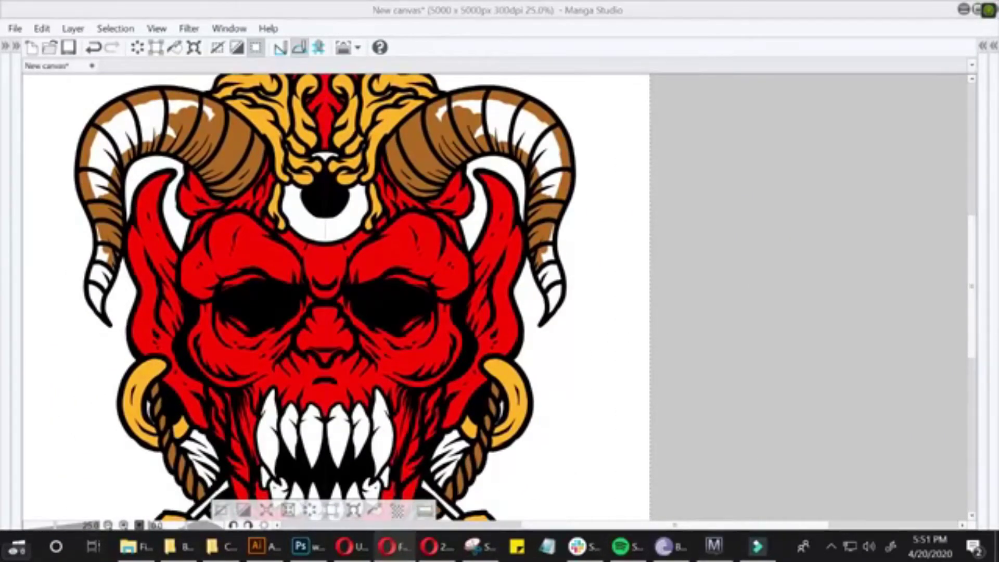
left_click_drag(546, 260, 556, 226)
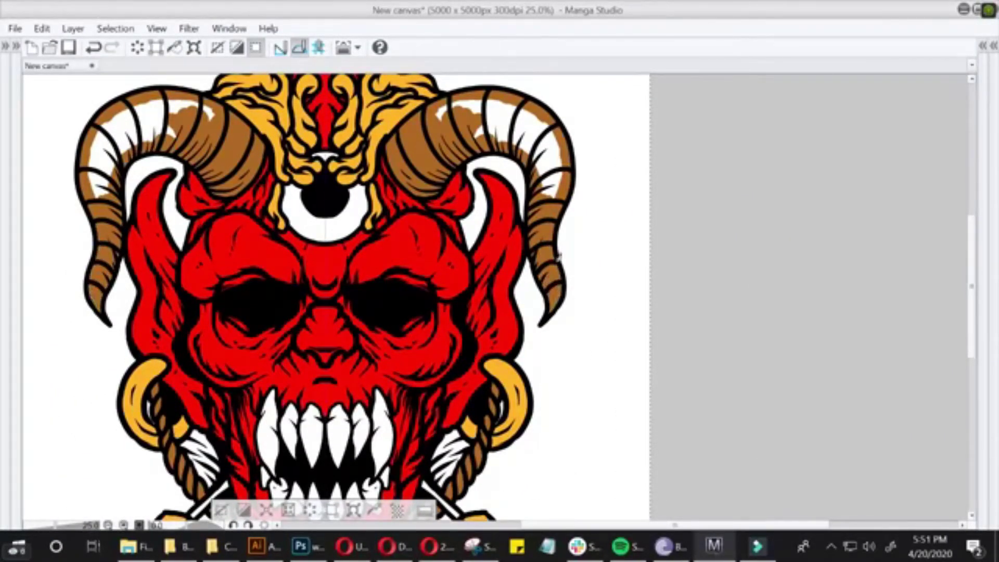
scroll(558, 255, "up", 2)
left_click_drag(559, 260, 471, 177)
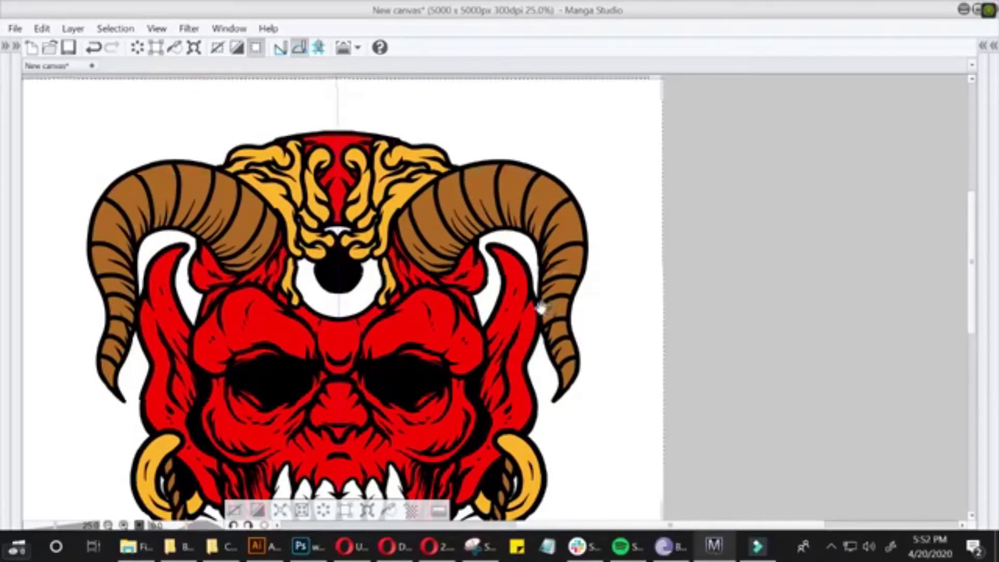
- Restore the side panels and add Layer 1 Copy 6 above the horns
key("Tab")
scroll(544, 338, "up", 2)
scroll(543, 353, "up", 3)
scroll(546, 374, "down", 3)
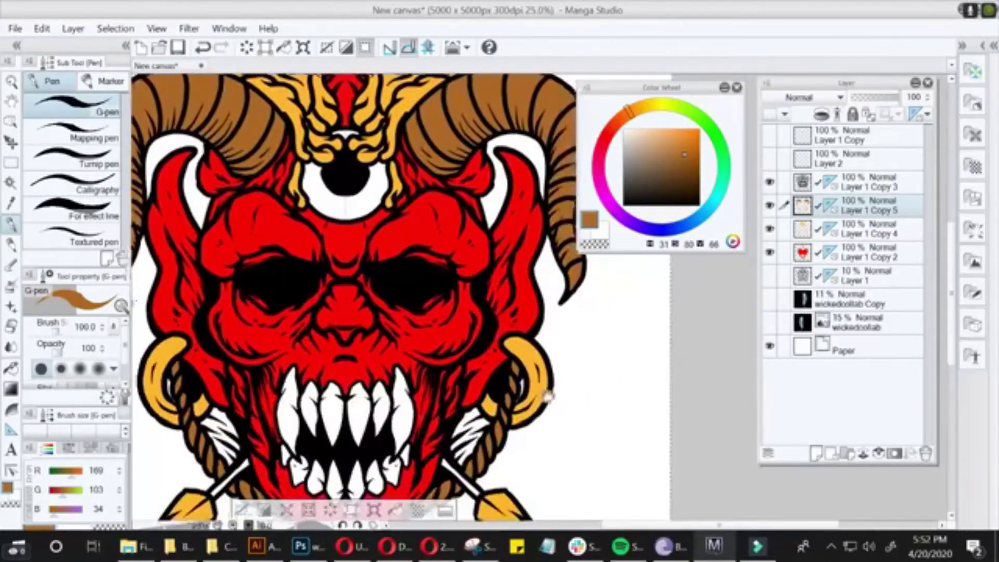
right_click(808, 204)
left_click(848, 214)
- Pick a pale cream-yellow colour and pan toward the third eye
left_click(658, 104)
left_click(635, 132)
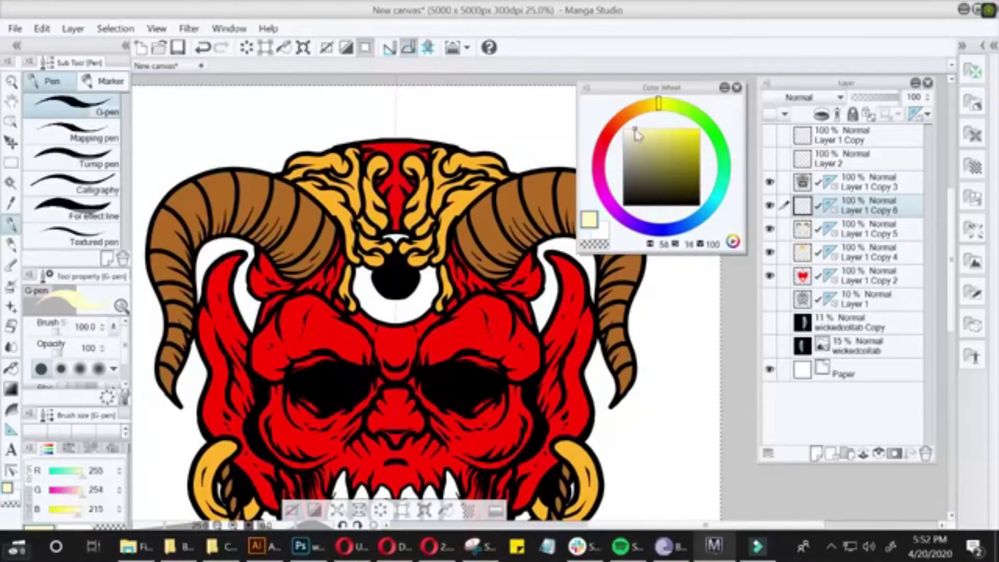
key("Tab")
scroll(481, 286, "up", 2)
scroll(423, 311, "up", 3)
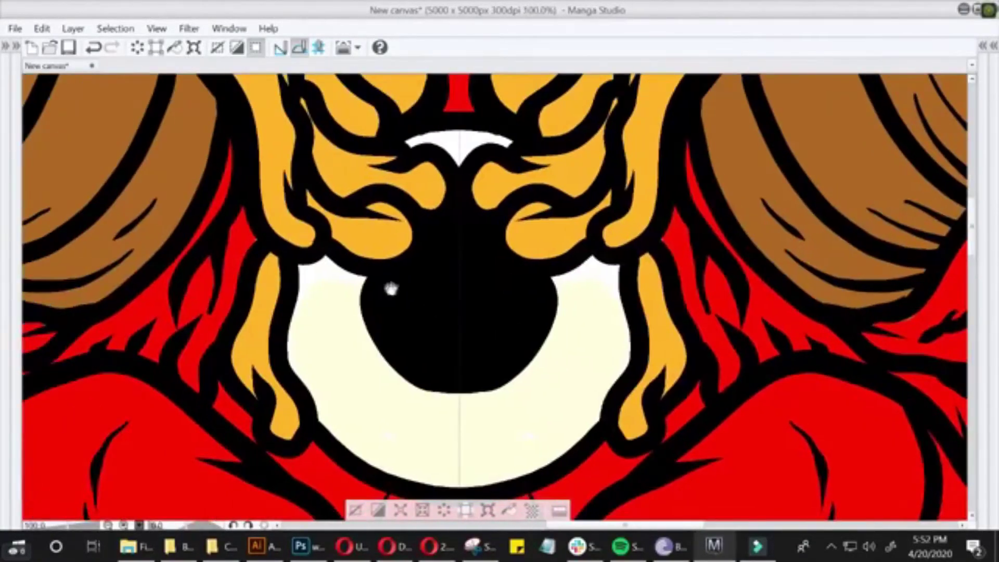
key("Tab")
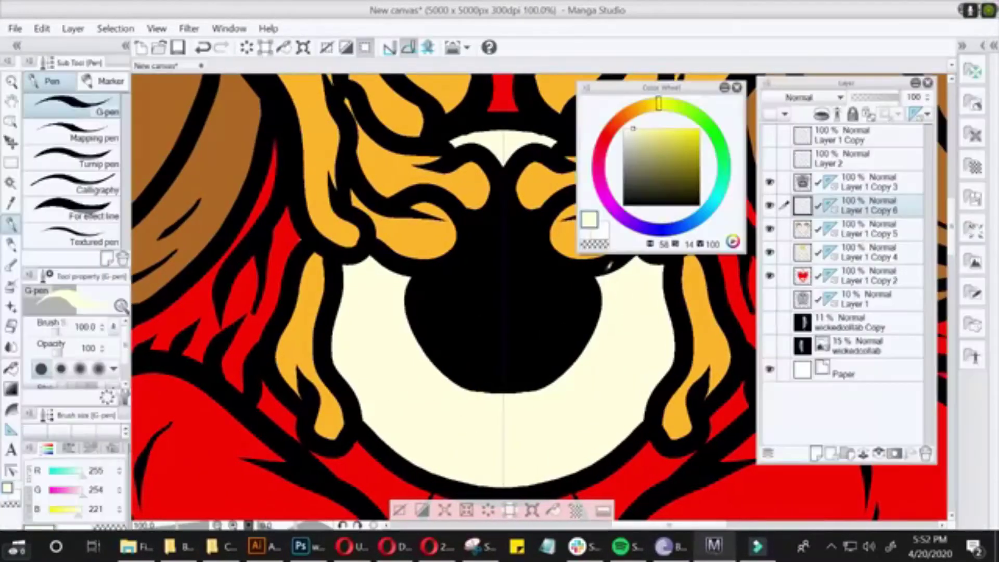
key("Tab")
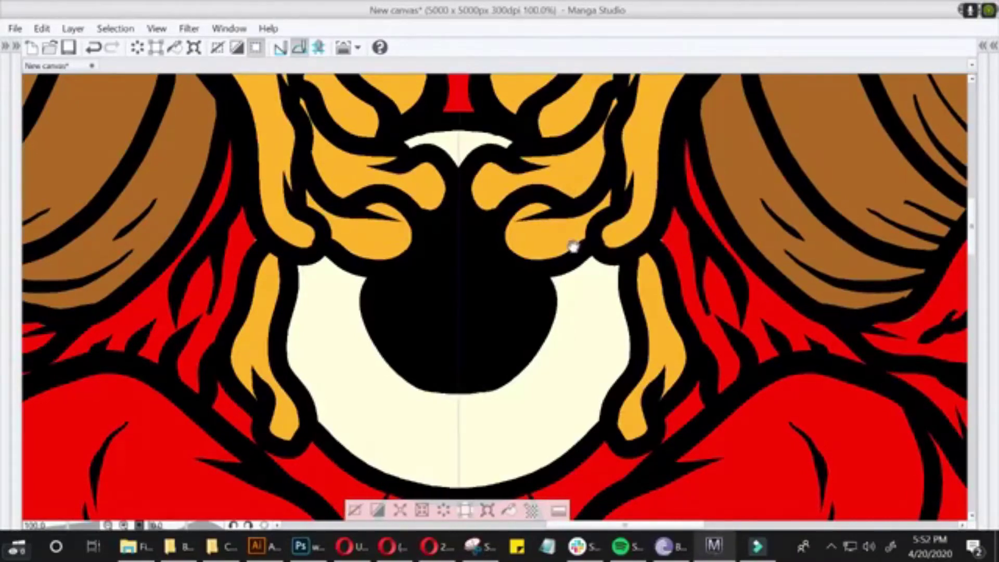
key("Tab")
left_click_drag(570, 243, 492, 332)
key("p")
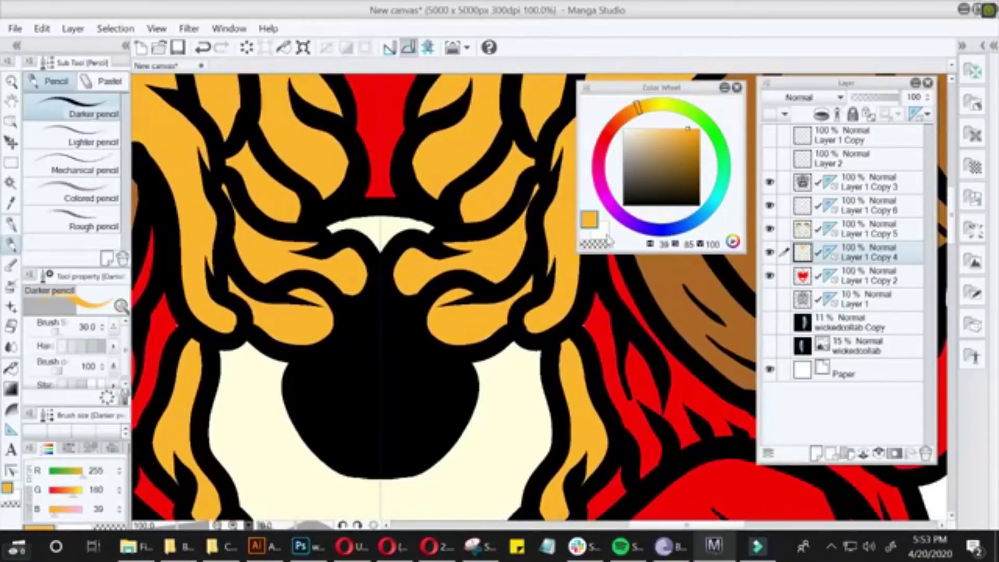
- Erase stray paint around the third eye, switching between the eye and red skin layers
key("e")
left_click_drag(670, 288, 630, 289)
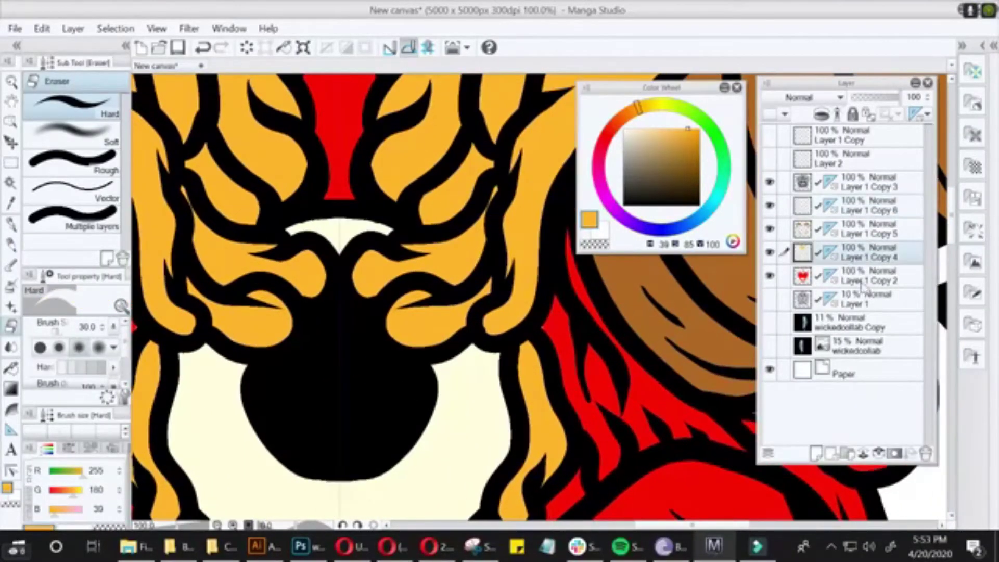
key("alt+bracketleft")
key("p")
scroll(459, 361, "up", 2)
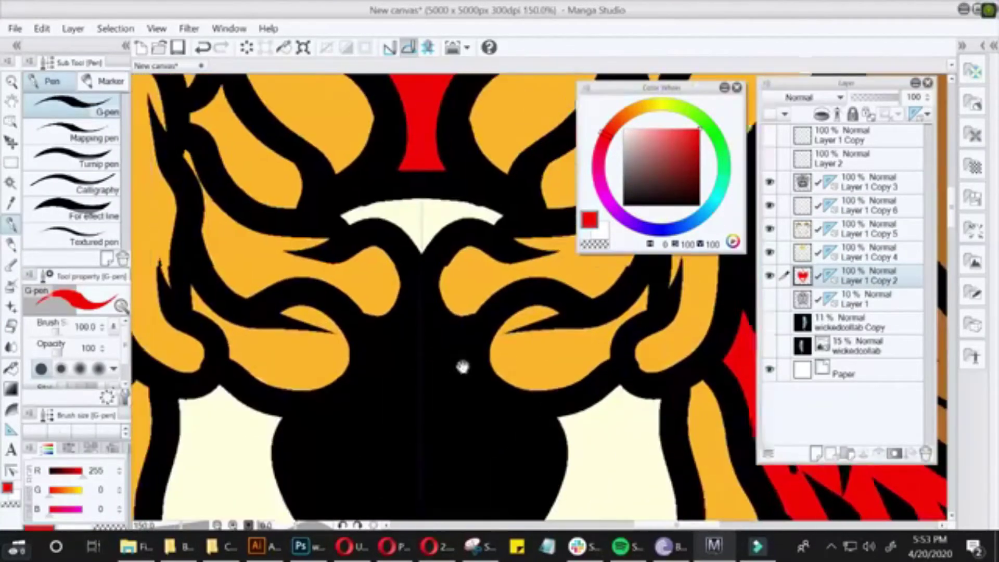
key("alt+bracketright")
key("alt+bracketright")
key("alt+bracketright")
- Pick pale cream and paint it over the upper fangs and the smaller lower teeth
key("e")
key("ctrl+minus")
key("ctrl+minus")
key("ctrl+minus")
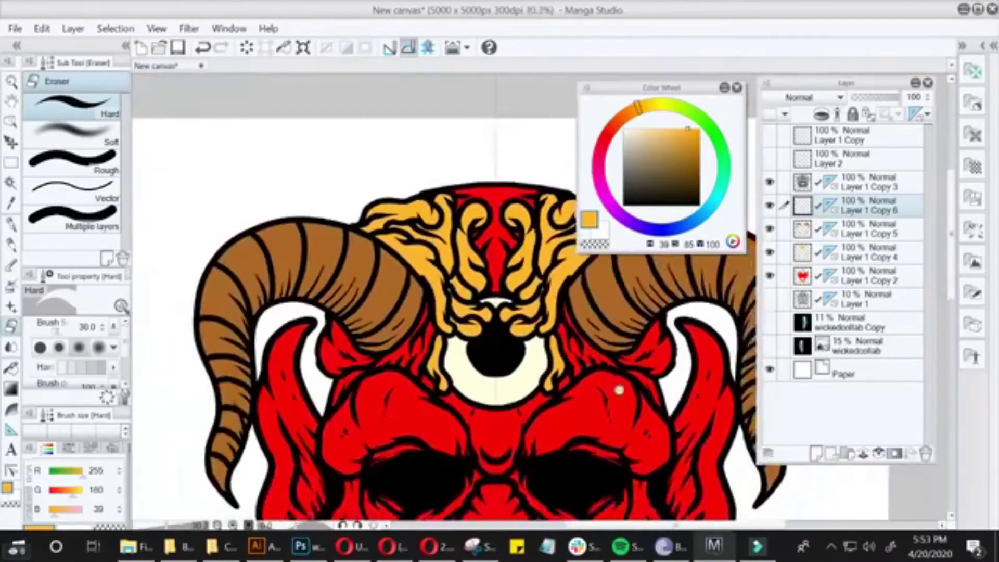
key("p")
scroll(419, 271, "up", 3)
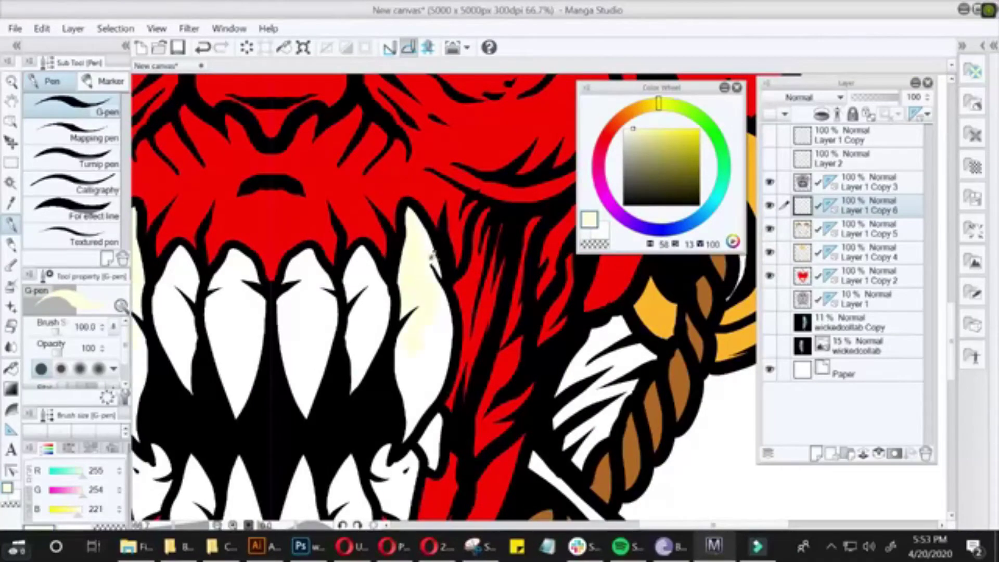
left_click_drag(432, 256, 469, 215)
left_click_drag(434, 312, 504, 375)
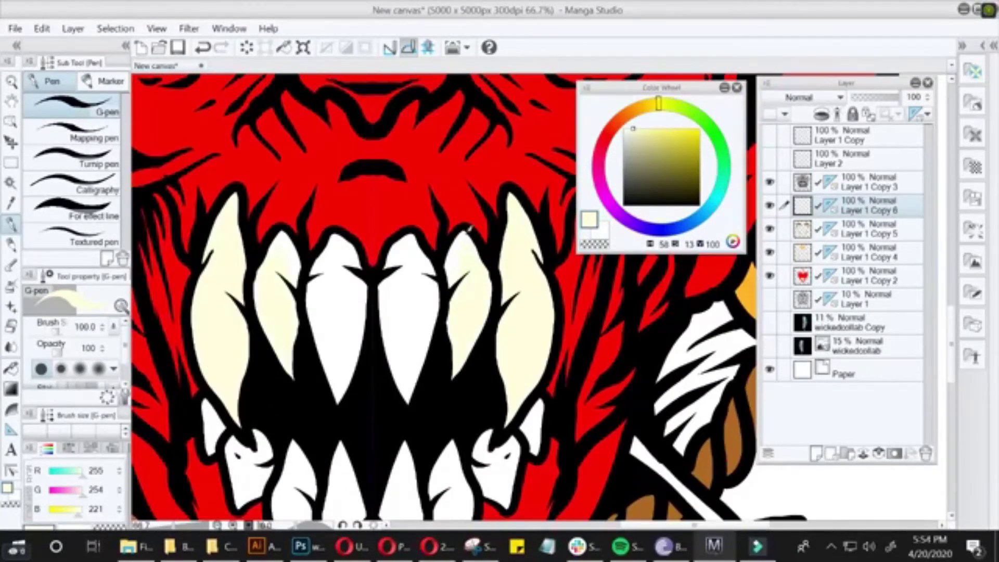
left_click_drag(469, 229, 500, 220)
left_click_drag(451, 244, 481, 264)
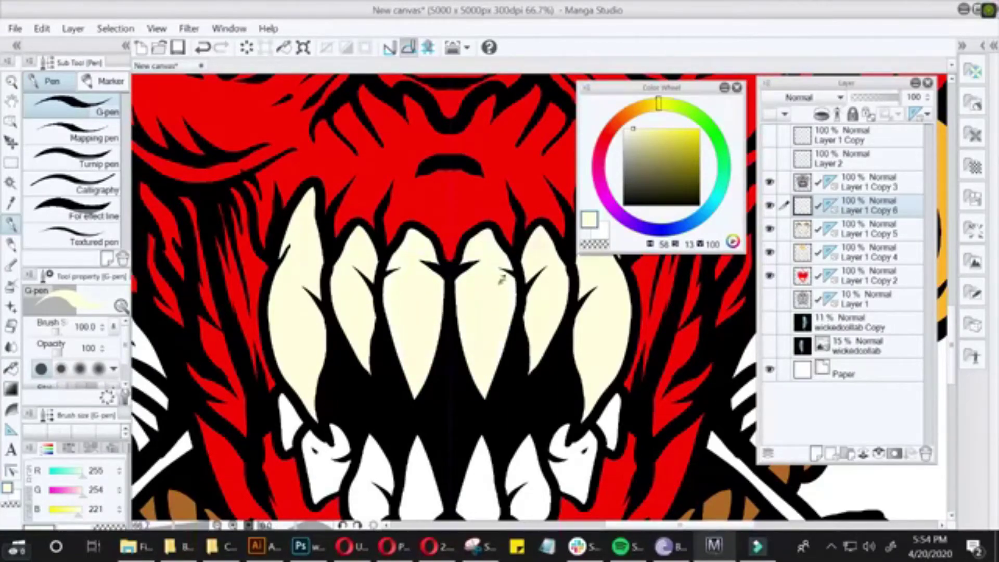
left_click_drag(500, 280, 488, 281)
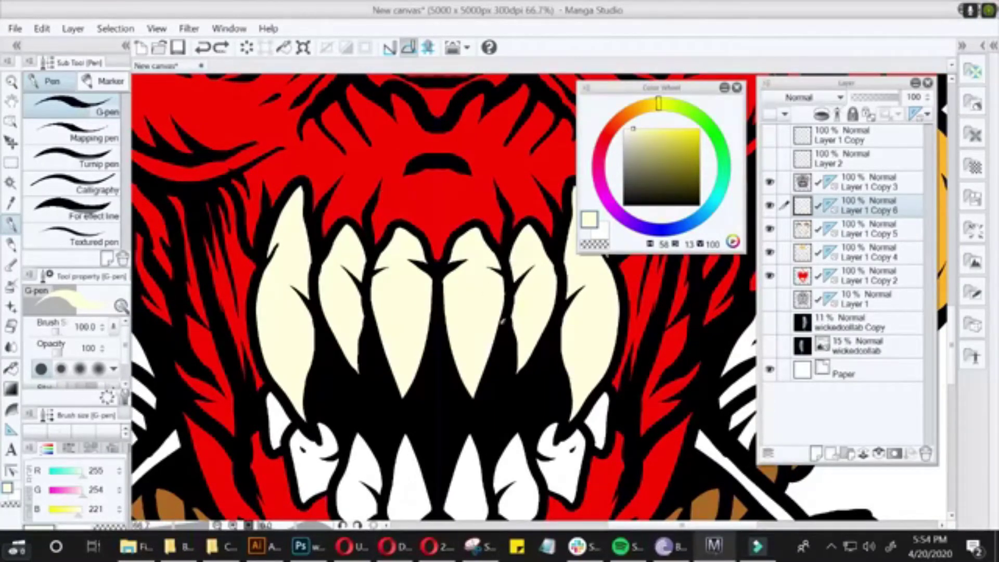
- Review the cream teeth across the full canvas, then bring the layer list back
scroll(502, 321, "down", 2)
key("Tab")
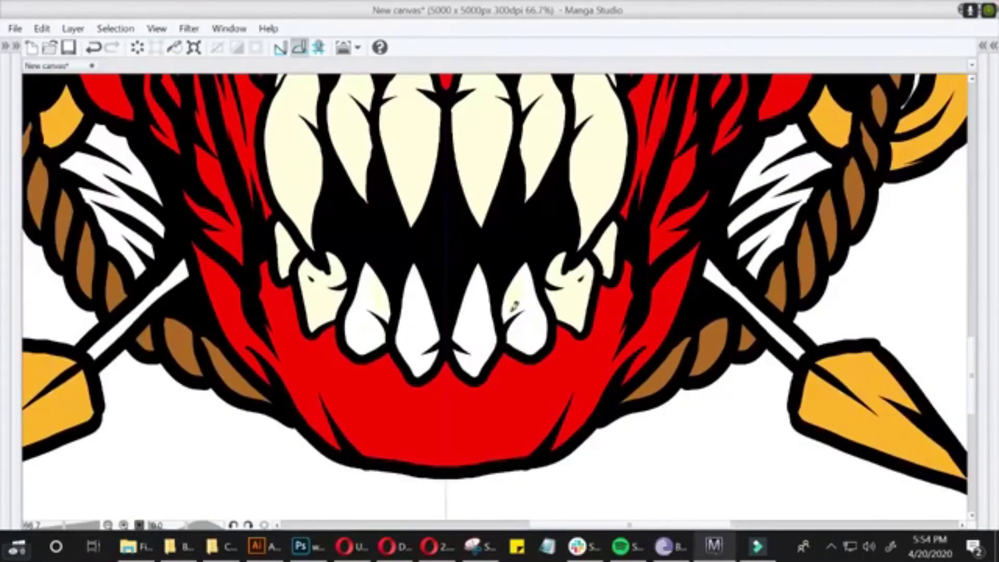
scroll(573, 270, "down", 2)
scroll(584, 272, "down", 2)
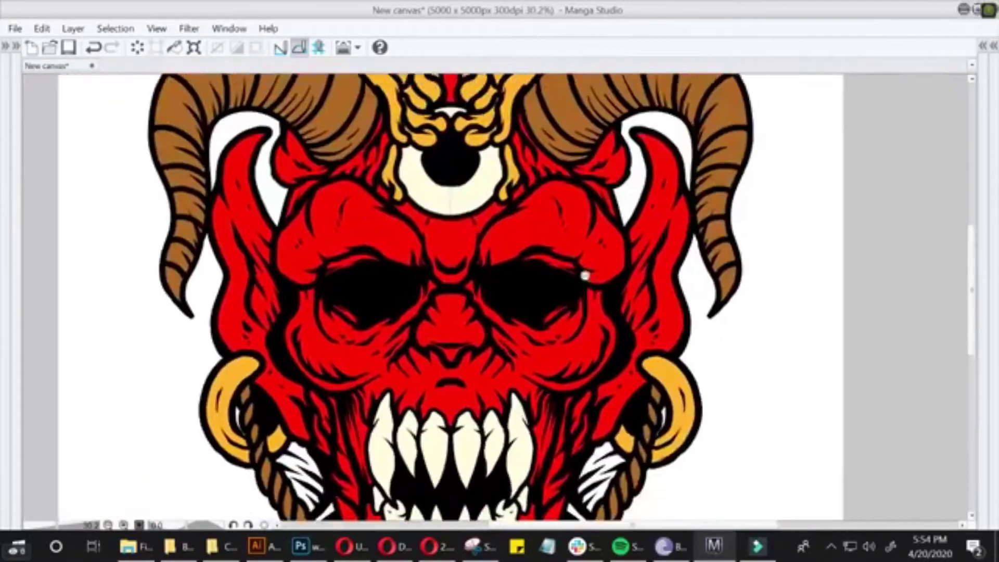
scroll(585, 292, "down", 1)
scroll(589, 312, "down", 1)
key("F7")
- Duplicate the current layer to create Layer 1 Copy 7 for shading
scroll(589, 312, "up", 1)
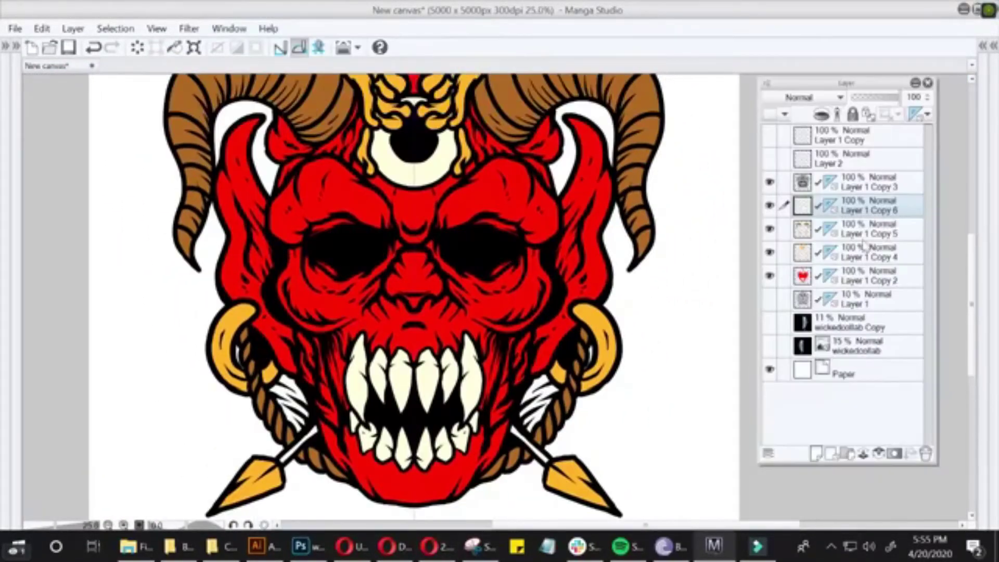
right_click(796, 199)
left_click(848, 283)
scroll(683, 383, "up", 1)
- Shade the feathers beside the jaw dark red on both outer cheeks with the G-pen
key("Tab")
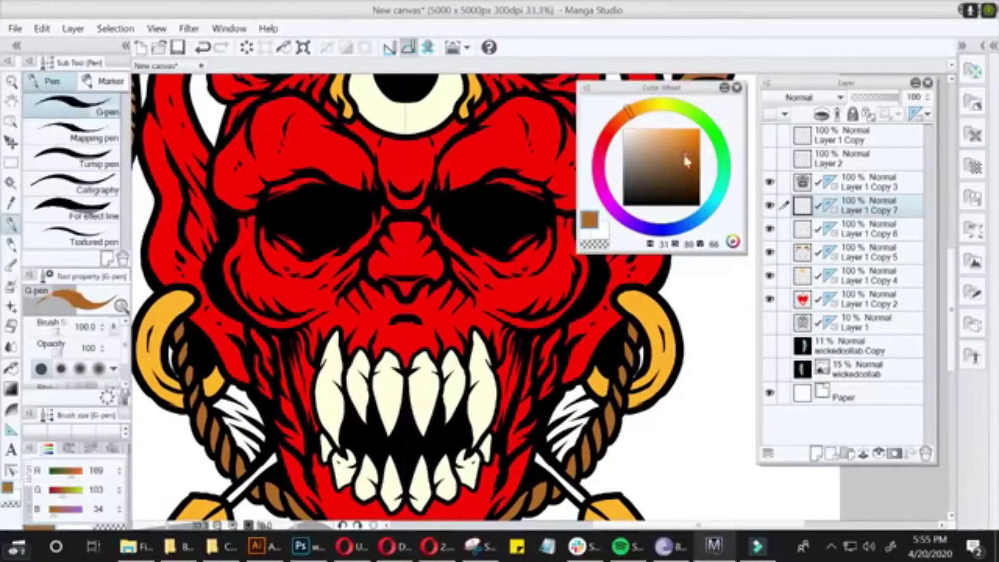
key("Tab")
scroll(683, 383, "up", 1)
left_click_drag(502, 381, 515, 353)
key("Tab")
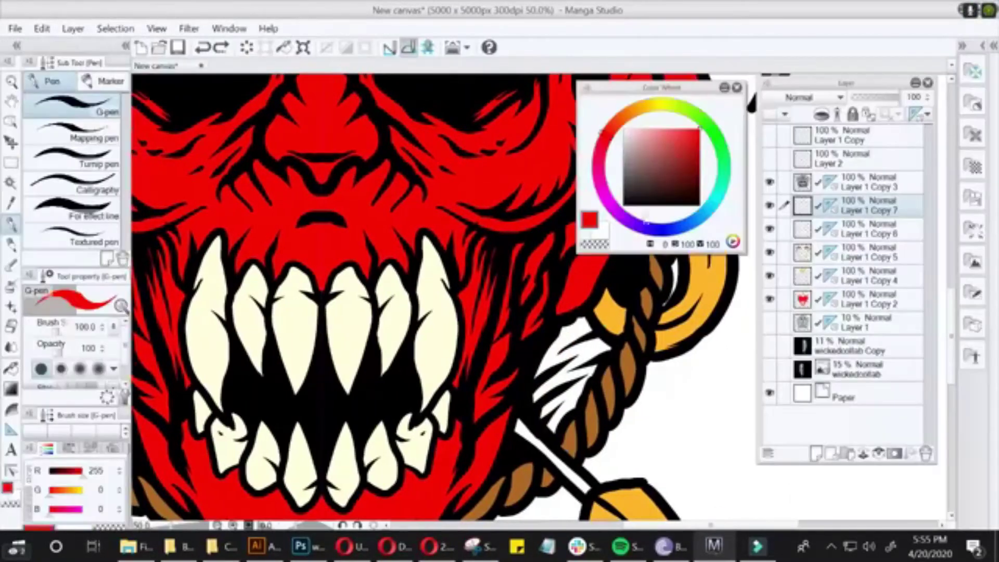
key("Tab")
mouse_move(494, 400)
left_mouse_down()
mouse_move(541, 359)
mouse_move(531, 327)
left_mouse_up()
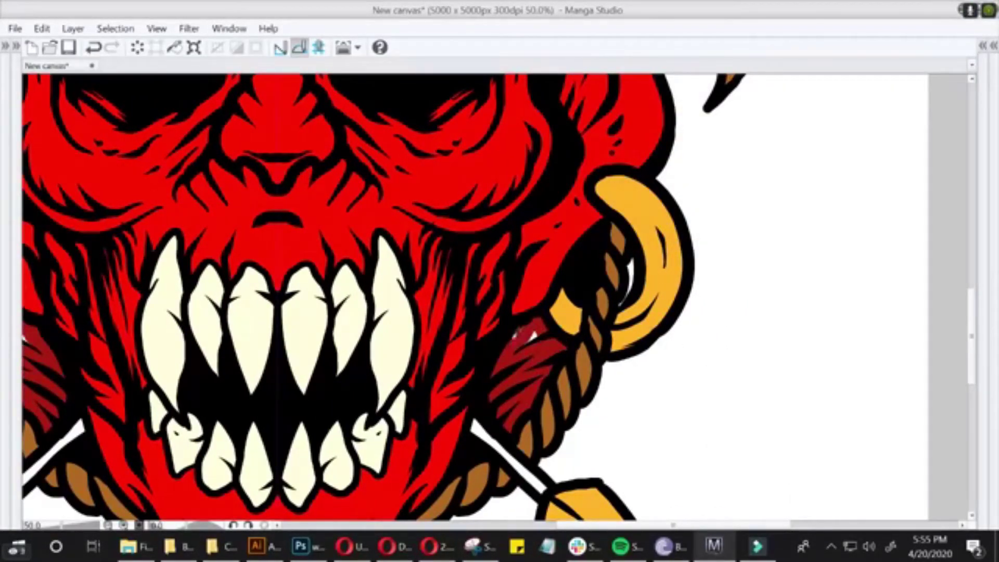
scroll(572, 291, "down", 2)
scroll(611, 234, "up", 1)
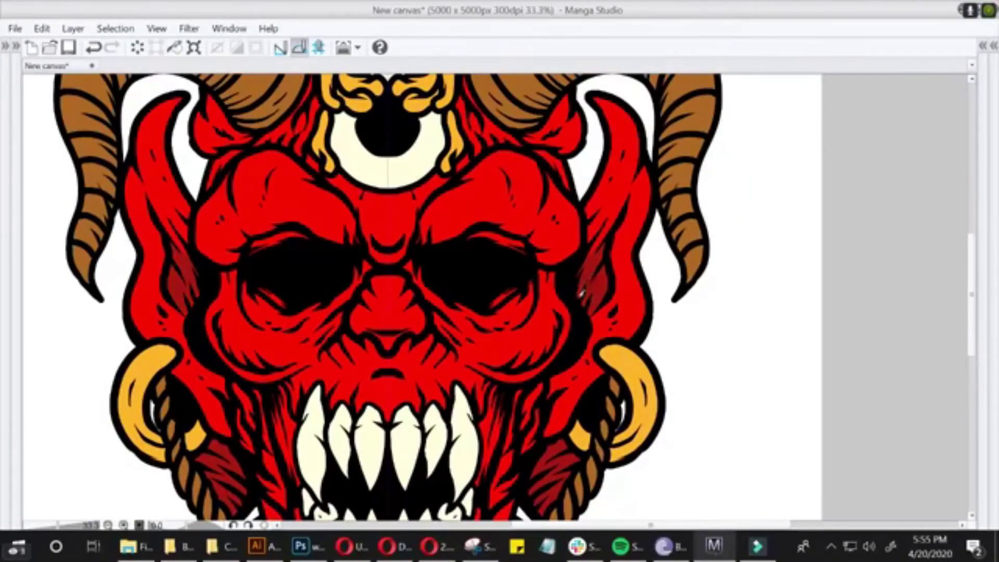
key("Tab")
key("alt+e")
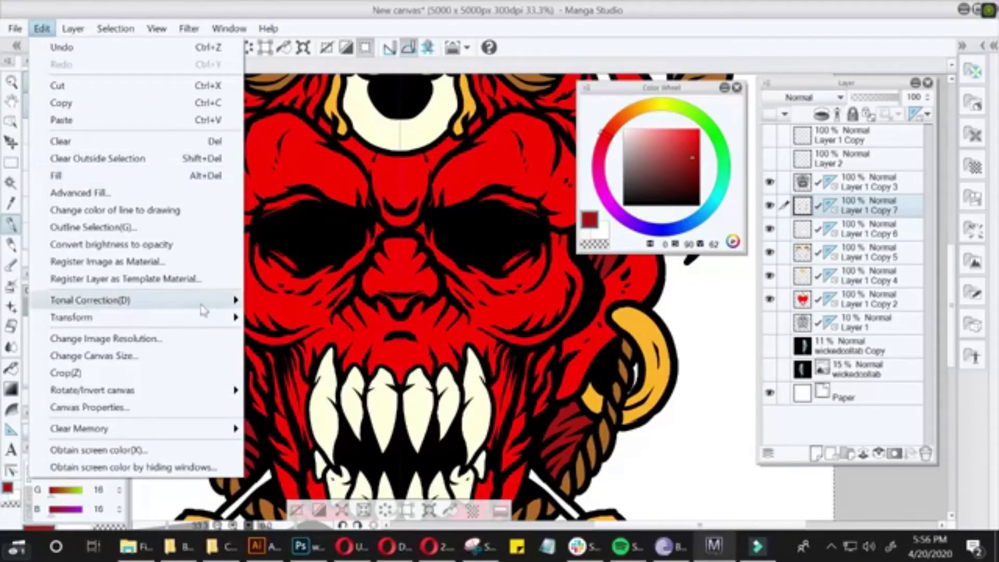
- Darken the cheek shading via Hue/Saturation/Luminosity with Saturation 29 and Brightness -26
left_click(333, 317)
left_click_drag(489, 202, 595, 289)
left_click_drag(564, 416, 601, 416)
left_click_drag(563, 373, 598, 373)
left_click_drag(564, 332, 514, 332)
left_click(42, 28)
mouse_move(89, 300)
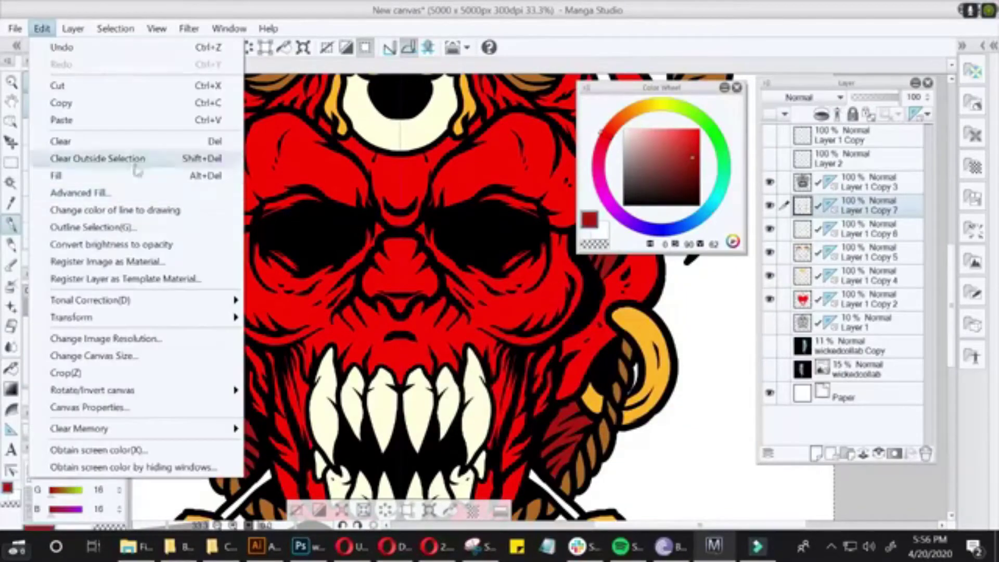
left_click(323, 319)
mouse_move(564, 414)
left_mouse_down()
mouse_move(486, 419)
mouse_move(530, 421)
left_mouse_up()
mouse_move(564, 380)
left_mouse_down()
mouse_move(583, 379)
mouse_move(541, 378)
left_mouse_up()
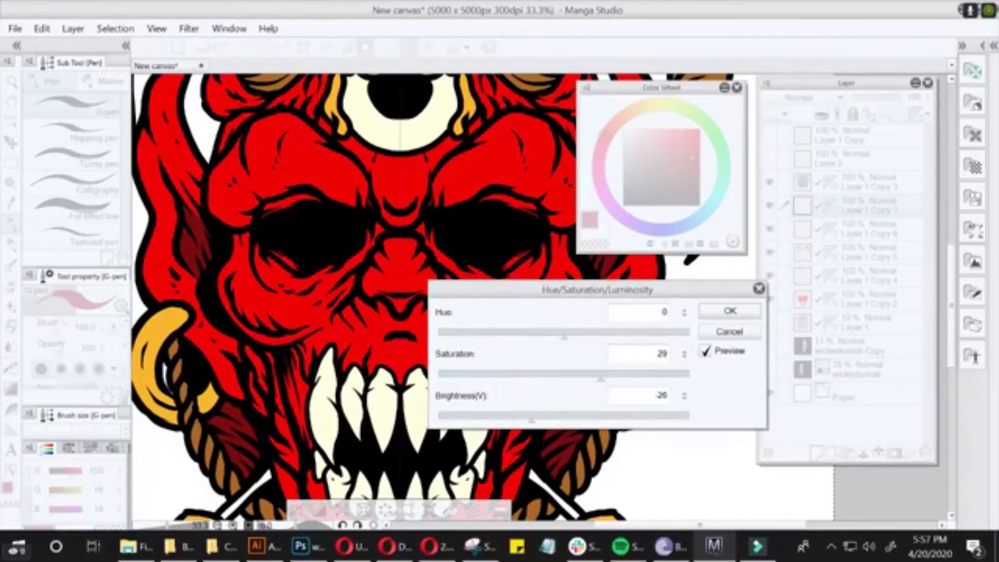
left_click_drag(531, 415, 523, 415)
left_click(729, 310)
- Paint dark red shadows inside and along the top of both eye sockets
scroll(558, 357, "up", 2)
mouse_move(260, 312)
left_mouse_down()
mouse_move(301, 336)
mouse_move(283, 305)
left_mouse_up()
left_click_drag(292, 250, 318, 256)
scroll(444, 301, "right", 1)
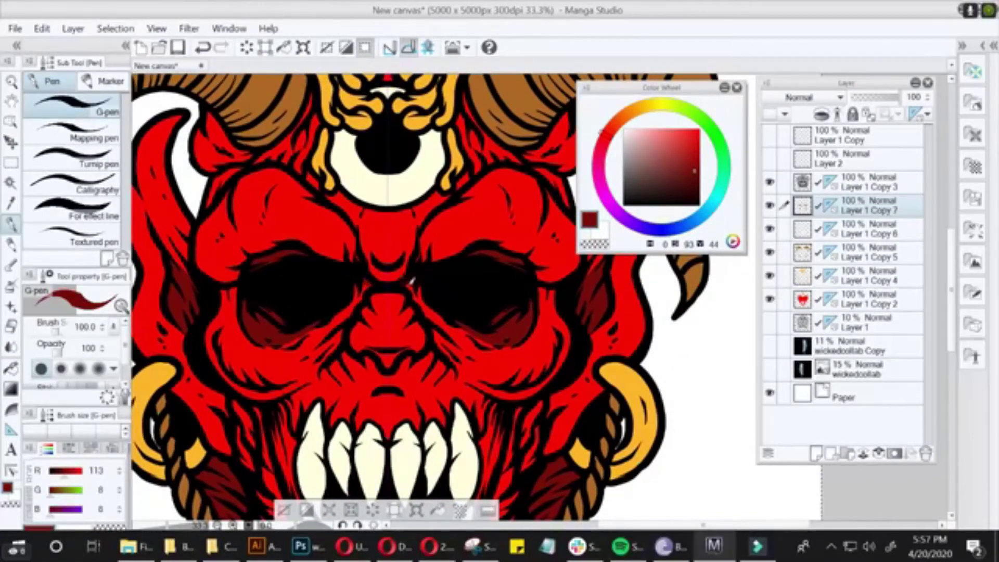
- Hide all palettes and scroll up and down the canvas to inspect the skull's red shading
key("Tab")
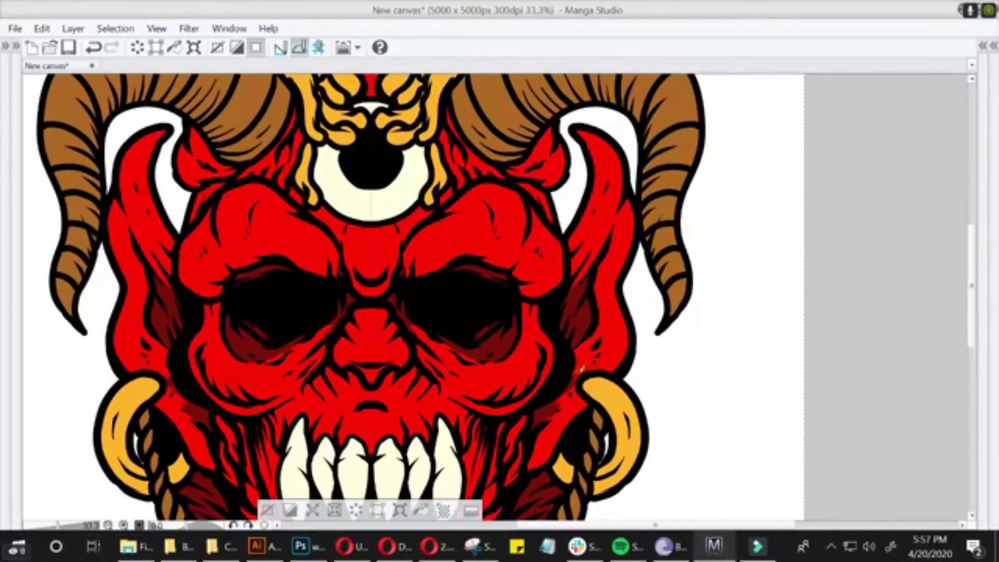
scroll(573, 364, "down", 1)
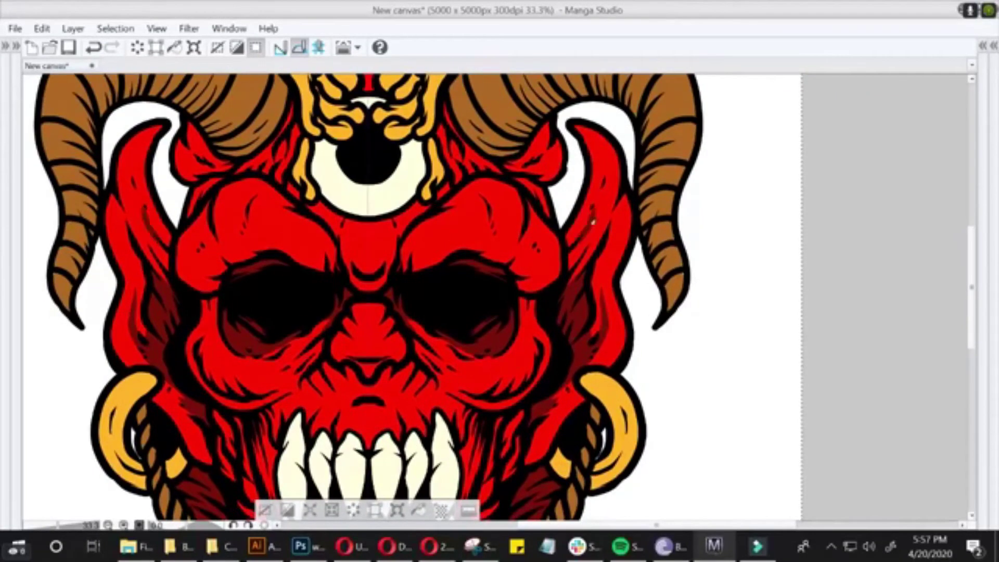
scroll(567, 377, "down", 1)
scroll(565, 381, "down", 2)
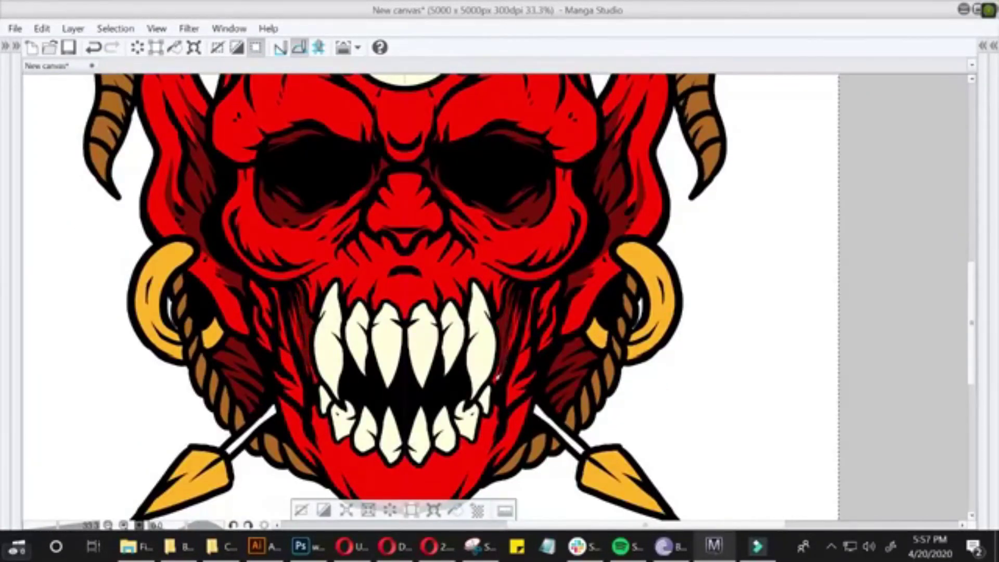
scroll(535, 296, "up", 1)
scroll(561, 382, "down", 1)
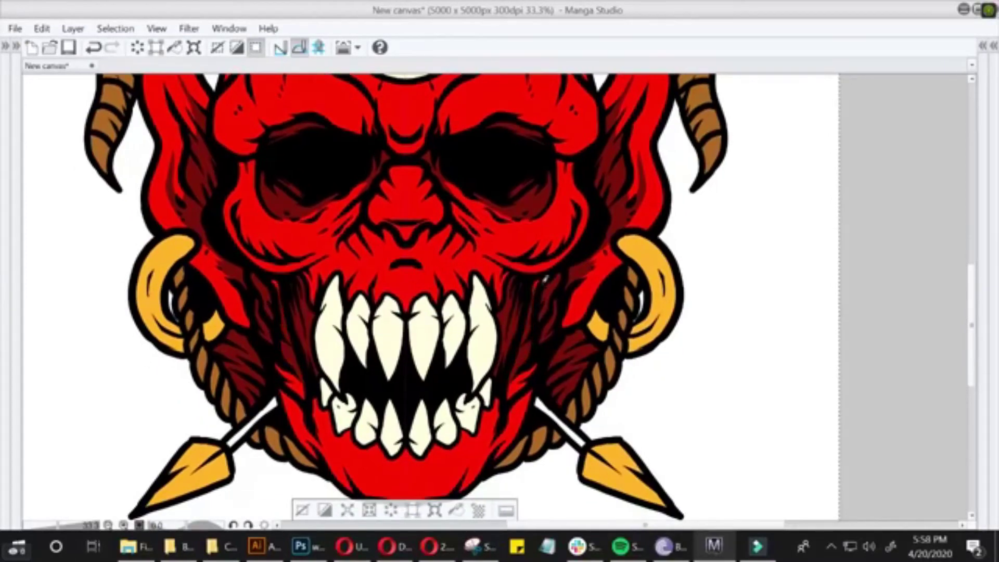
scroll(530, 374, "down", 2)
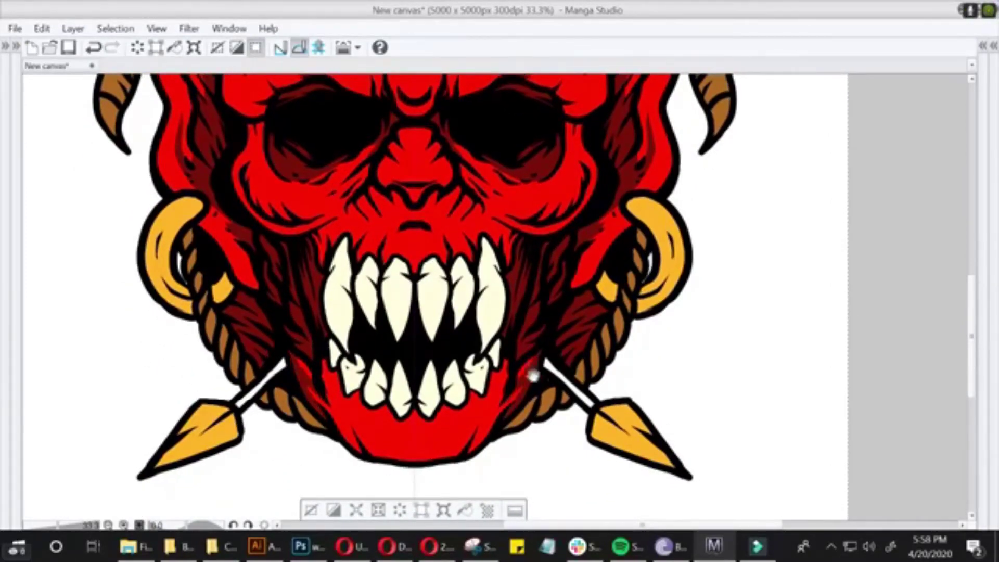
scroll(531, 319, "up", 4)
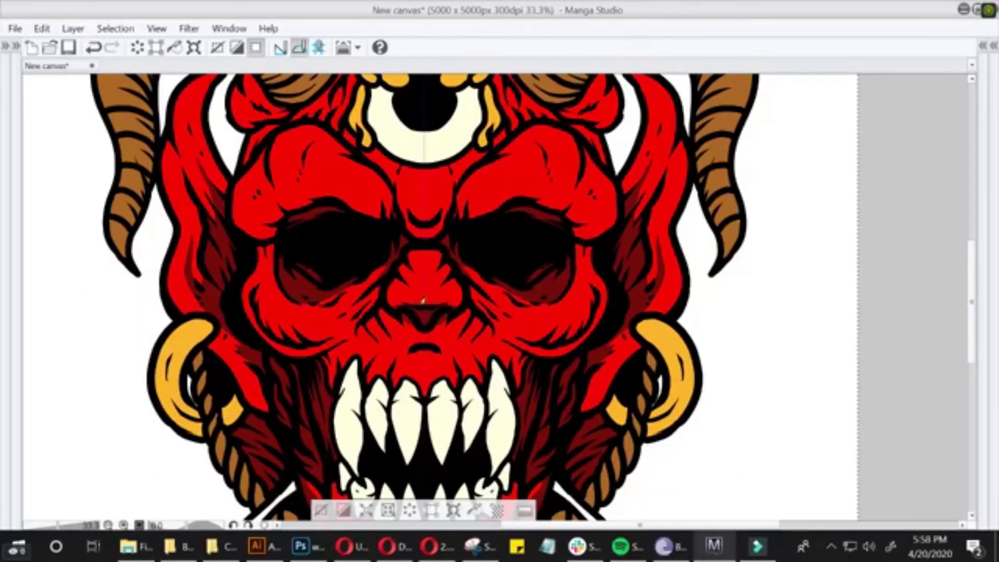
scroll(550, 309, "down", 1)
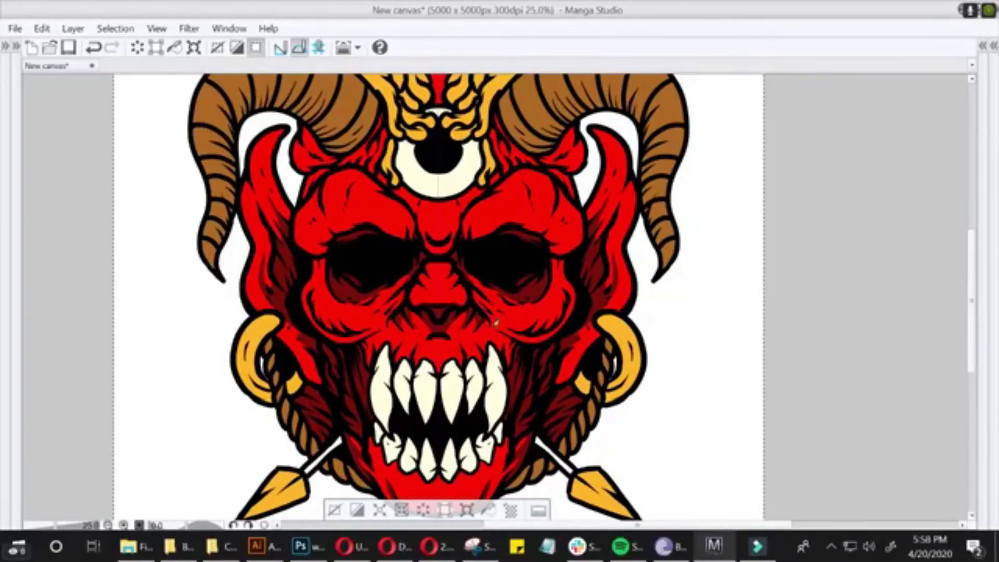
scroll(505, 328, "up", 1)
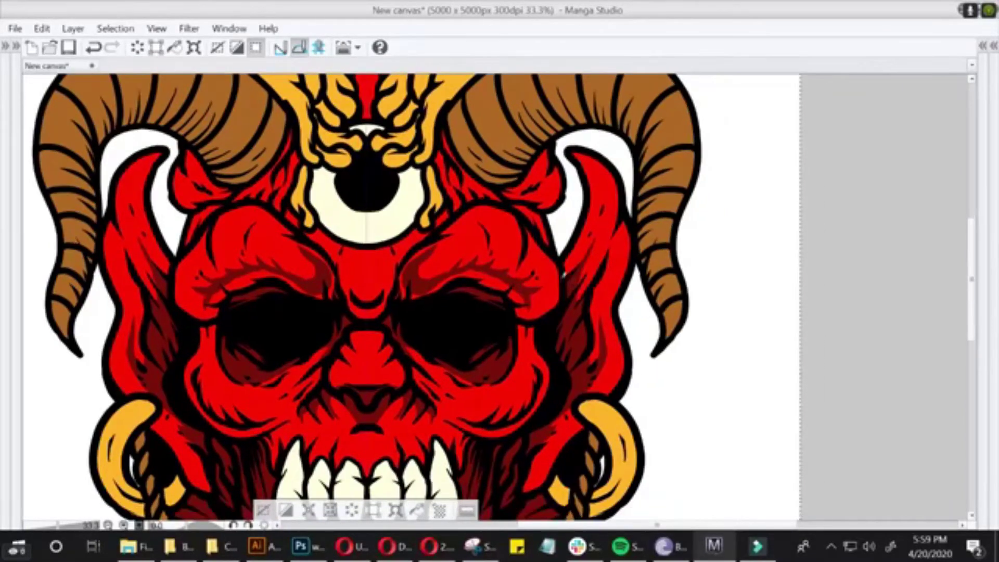
mouse_move(528, 287)
left_mouse_down()
mouse_move(437, 244)
mouse_move(503, 248)
left_mouse_up()
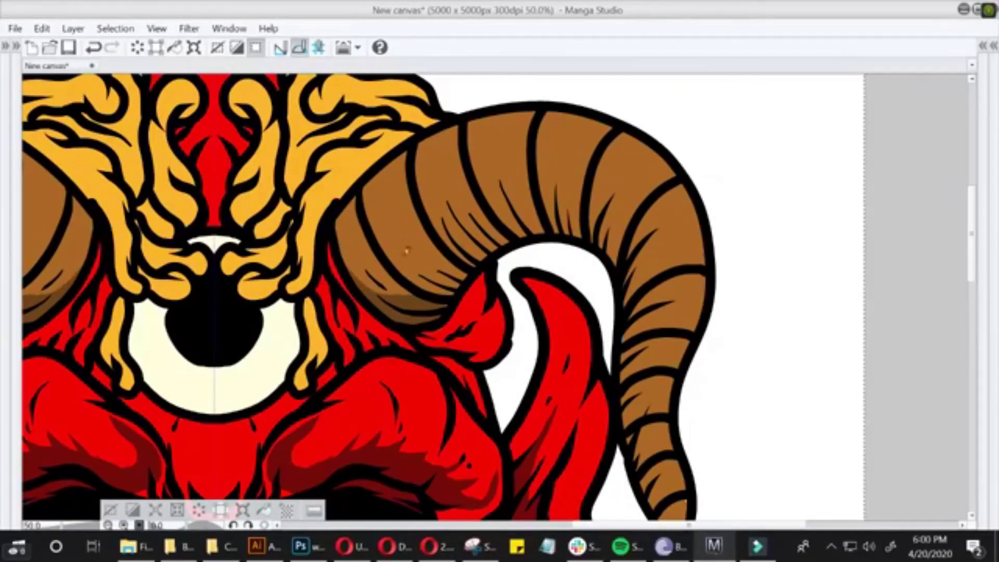
left_click_drag(406, 250, 452, 236)
left_click_drag(500, 194, 541, 231)
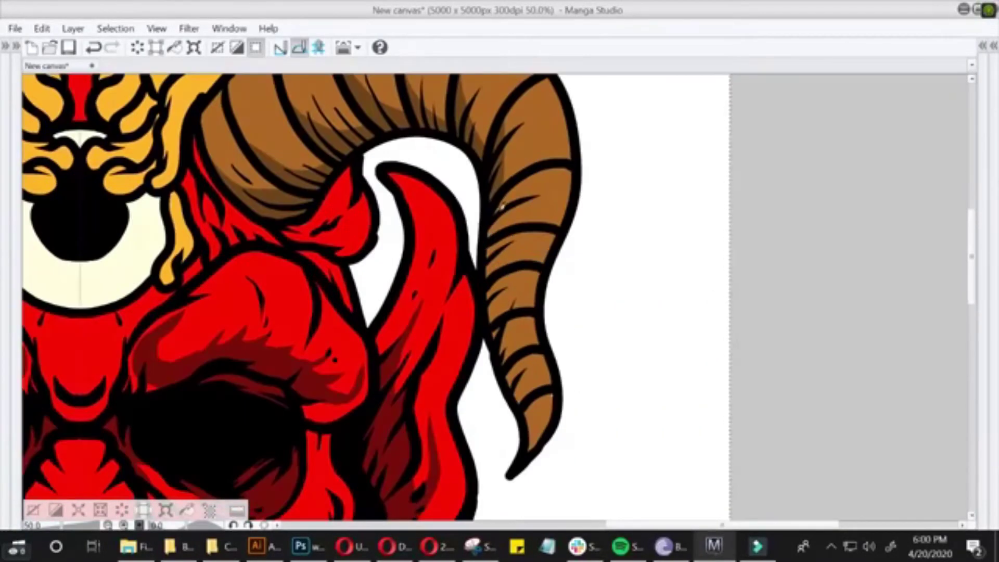
left_click_drag(502, 206, 497, 287)
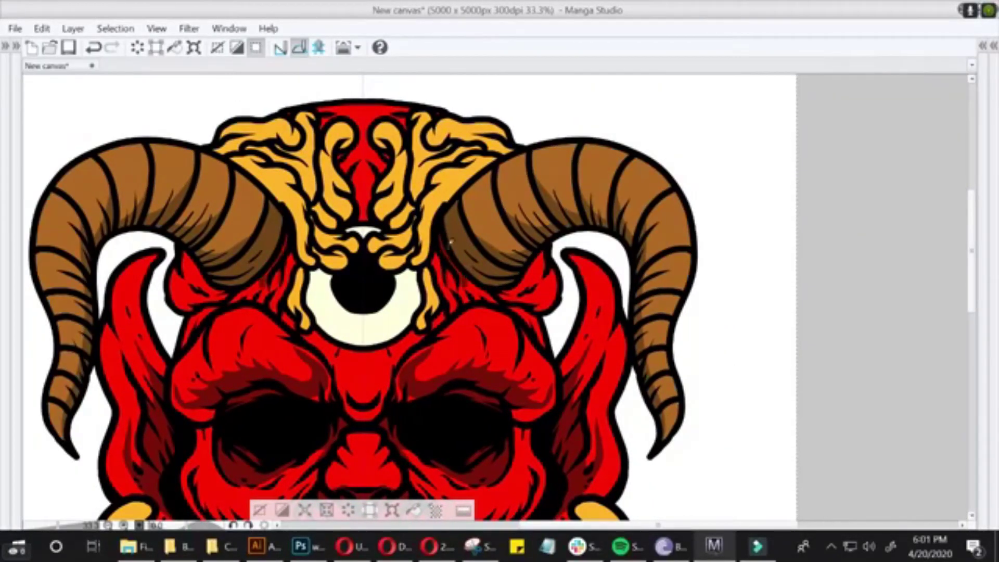
scroll(521, 300, "right", 1)
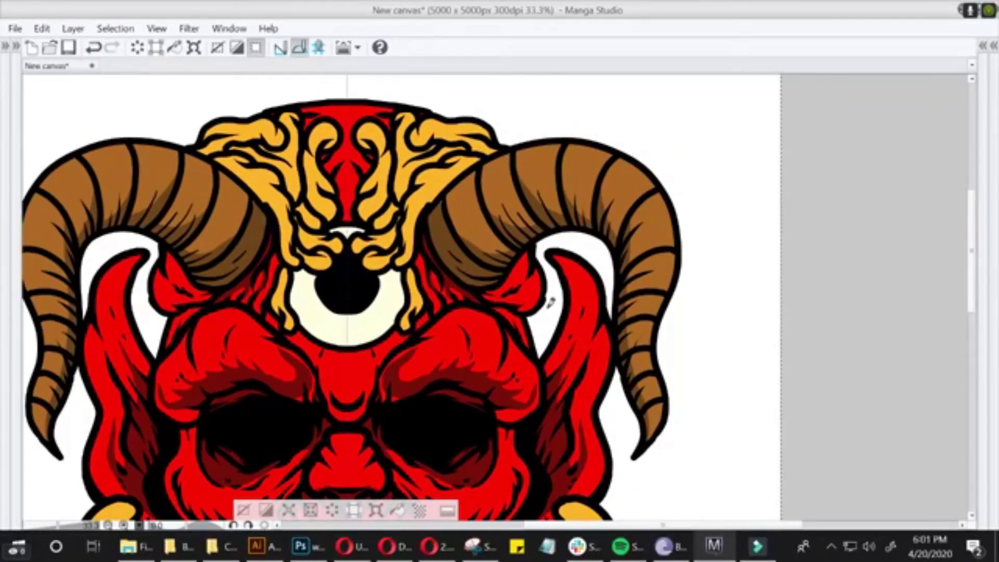
scroll(343, 258, "up", 2)
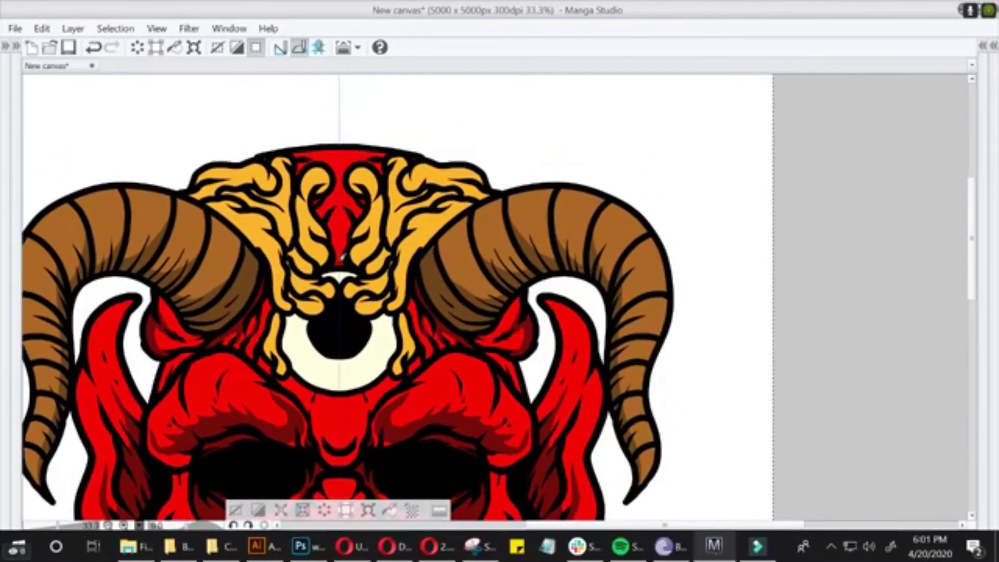
scroll(357, 212, "down", 2)
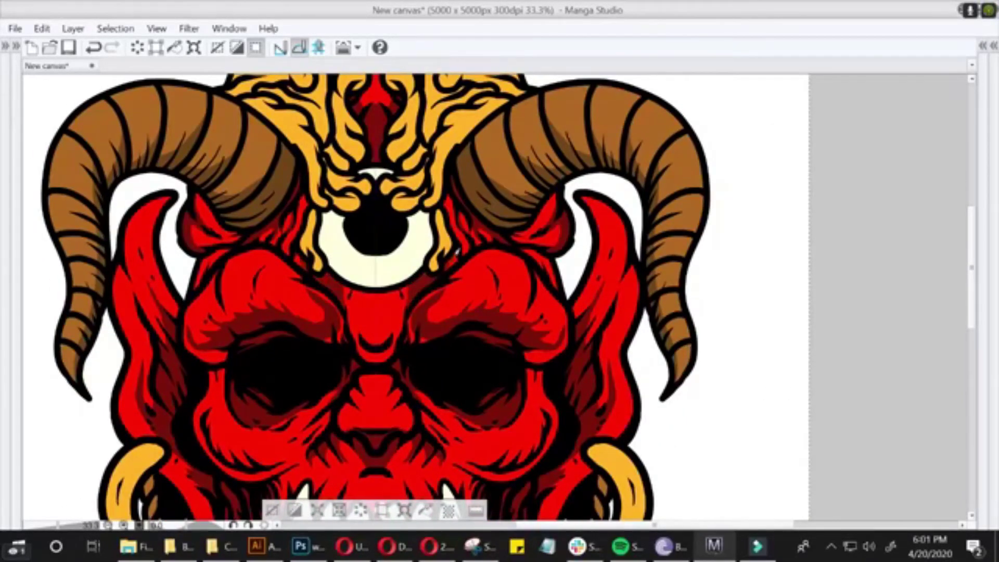
scroll(572, 343, "down", 1)
scroll(581, 248, "down", 2)
scroll(581, 248, "down", 2)
- Add mirrored grey shading to both fangs, the upper teeth and the lower front teeth
scroll(581, 248, "up", 2)
key("Tab")
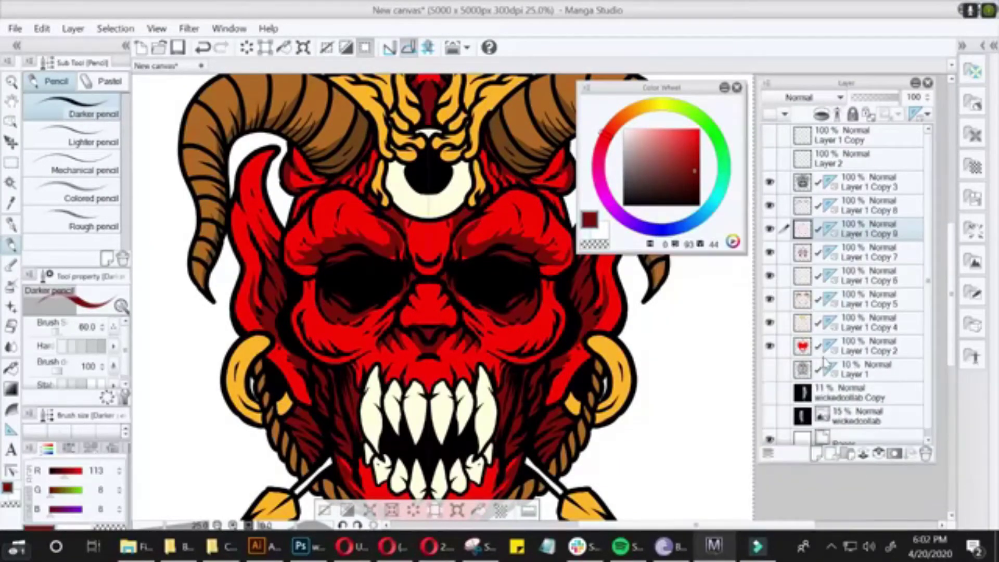
key("Tab")
key("Tab")
key("Tab")
scroll(460, 427, "up", 2)
scroll(468, 365, "down", 2)
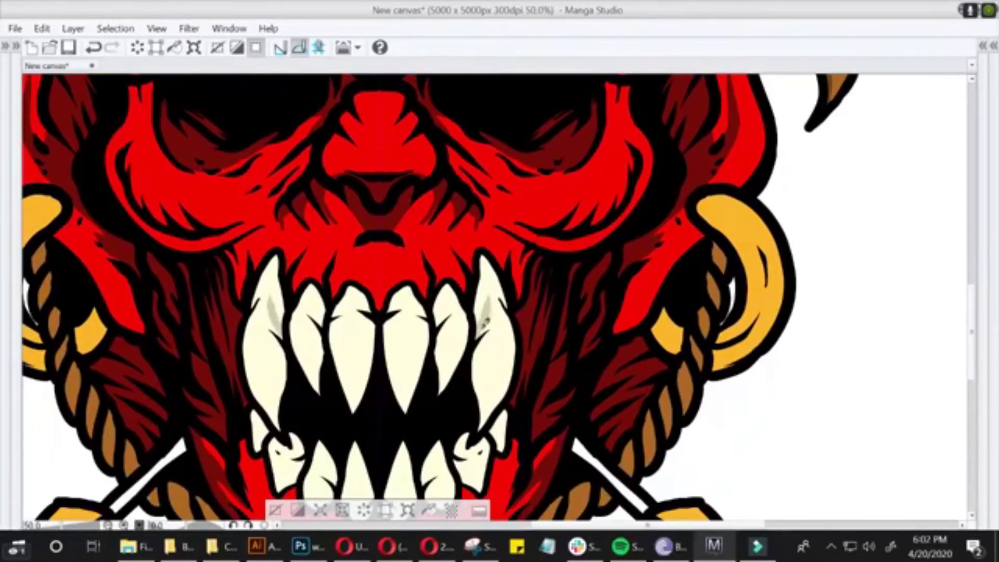
mouse_move(492, 296)
left_mouse_down()
mouse_move(485, 328)
mouse_move(489, 278)
left_mouse_up()
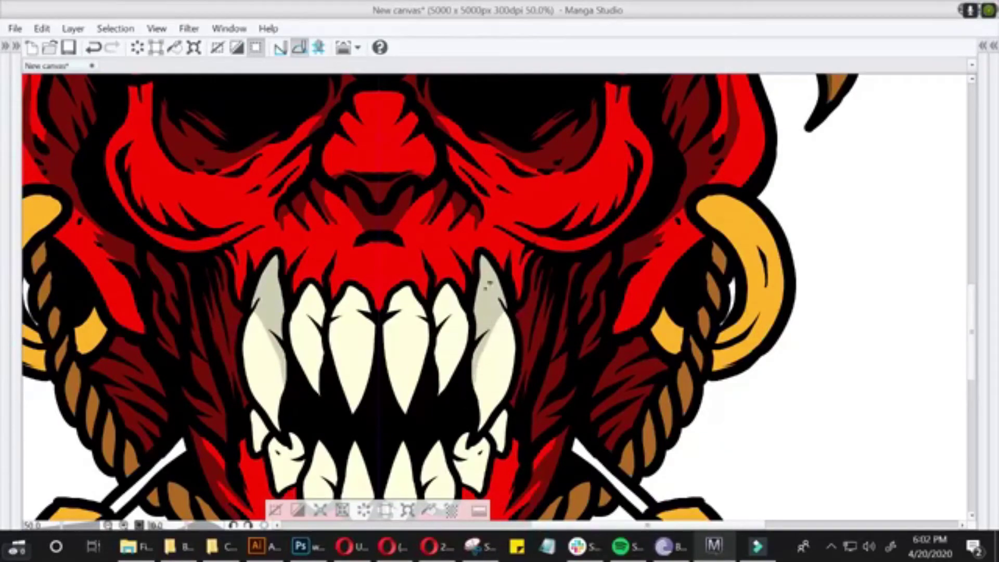
left_click_drag(440, 325, 453, 285)
left_click_drag(416, 320, 398, 280)
scroll(406, 291, "down", 3)
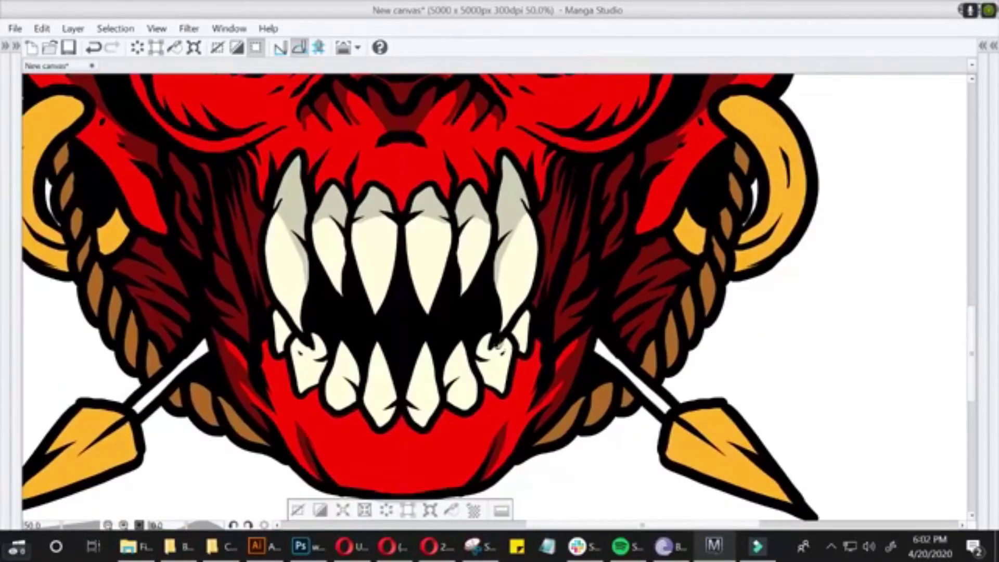
left_click_drag(494, 375, 478, 360)
left_click_drag(525, 338, 474, 393)
left_click_drag(427, 423, 414, 385)
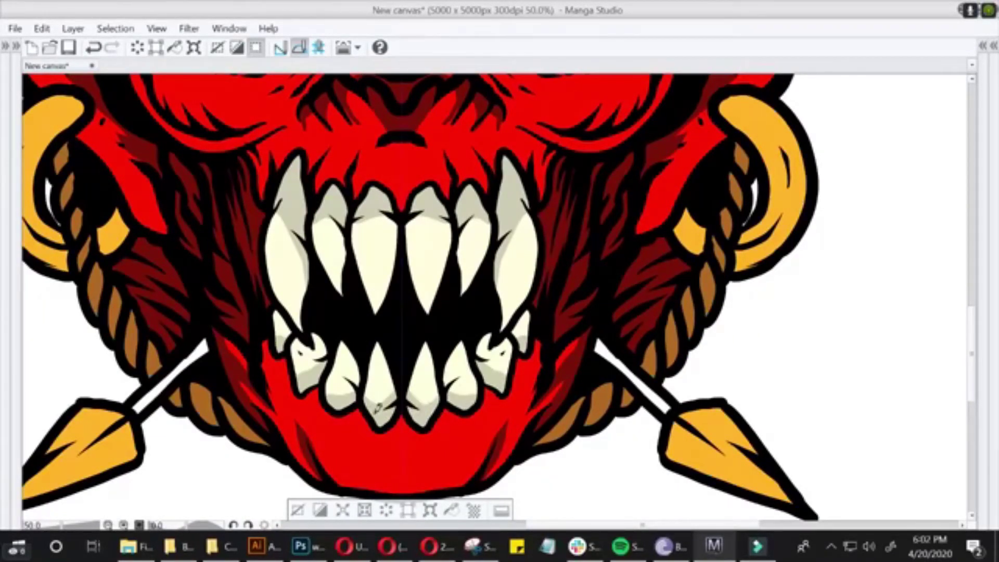
- Add dark red shading on the chin and the mouth edge beside the teeth, then zoom out
key("Tab")
key("Tab")
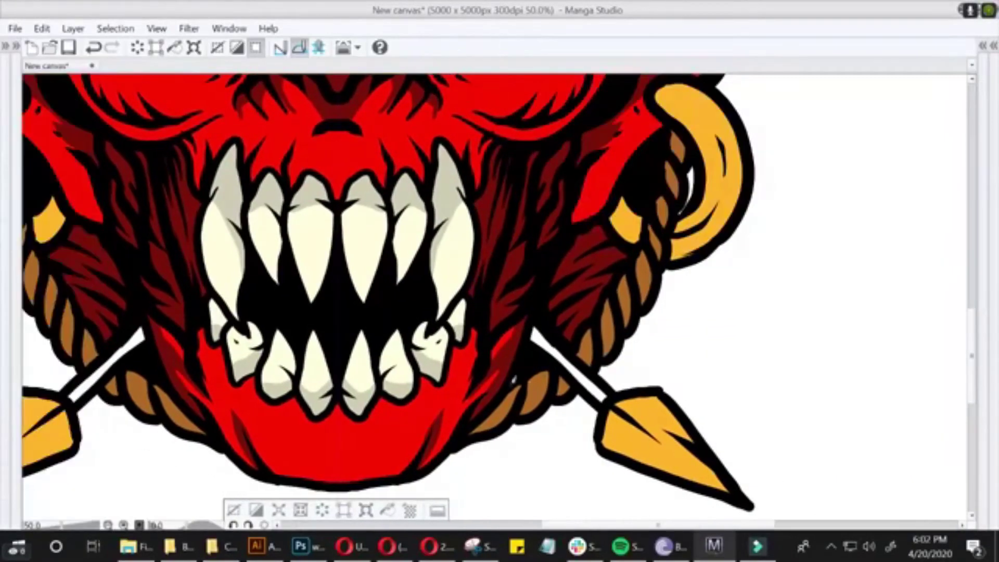
left_click_drag(426, 377, 404, 430)
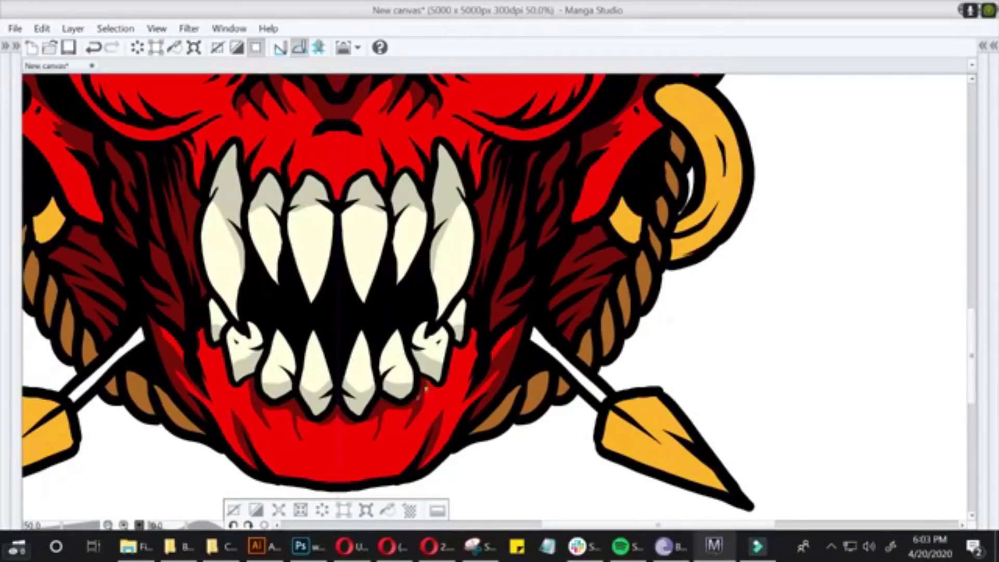
left_click_drag(446, 375, 478, 322)
key("ctrl+minus")
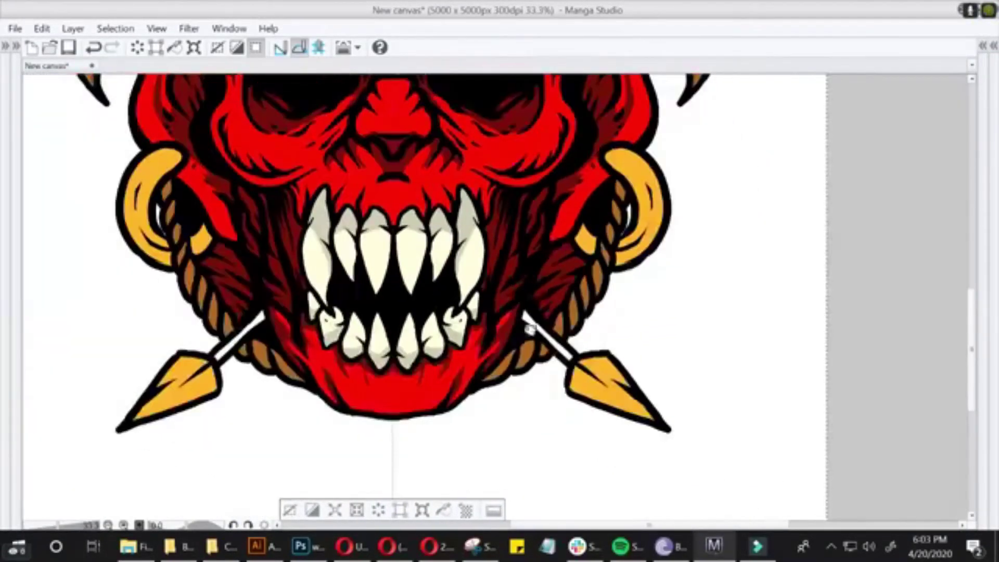
key("Tab")
right_click(796, 127)
key("Escape")
key("Tab")
- Zoom in on the forehead and add mirrored shading near the right horn and down toward the nose
key("ctrl+plus")
key("Tab")
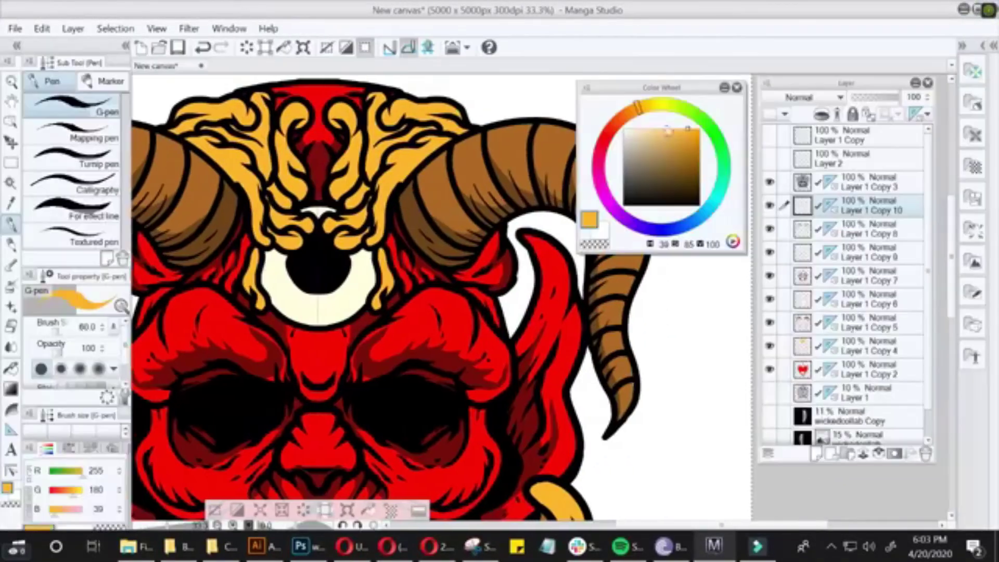
key("Tab")
key("ctrl+plus")
key("ctrl+plus")
left_click_drag(530, 235, 447, 323)
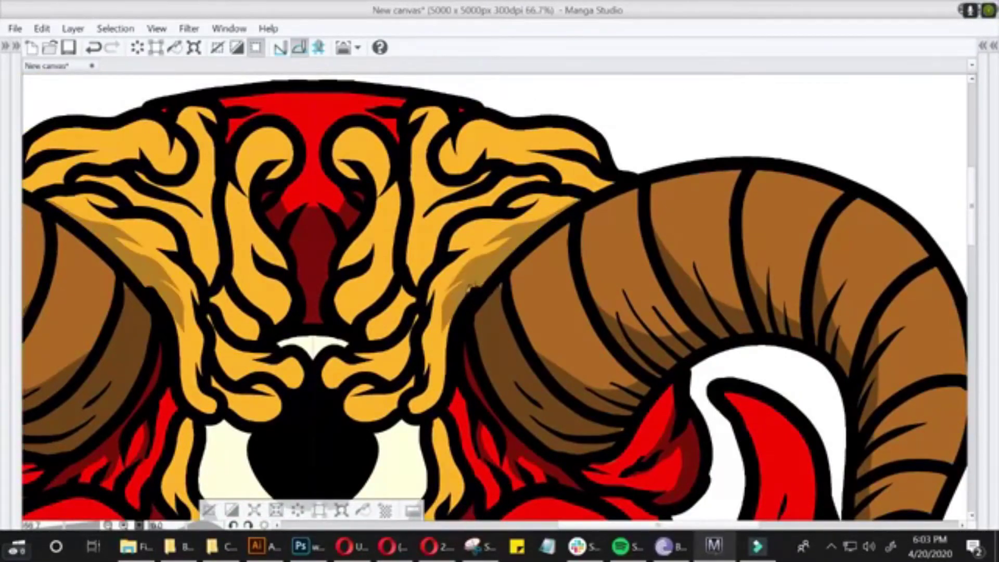
left_click_drag(540, 241, 556, 287)
mouse_move(553, 214)
left_mouse_down()
mouse_move(445, 265)
mouse_move(528, 229)
left_mouse_up()
left_click_drag(416, 229, 370, 341)
mouse_move(427, 328)
left_mouse_down()
mouse_move(374, 393)
mouse_move(426, 416)
mouse_move(686, 432)
left_mouse_up()
- Add more mirrored shading strokes across the golden forehead ornament
left_click_drag(382, 229, 312, 258)
left_click_drag(411, 213, 375, 234)
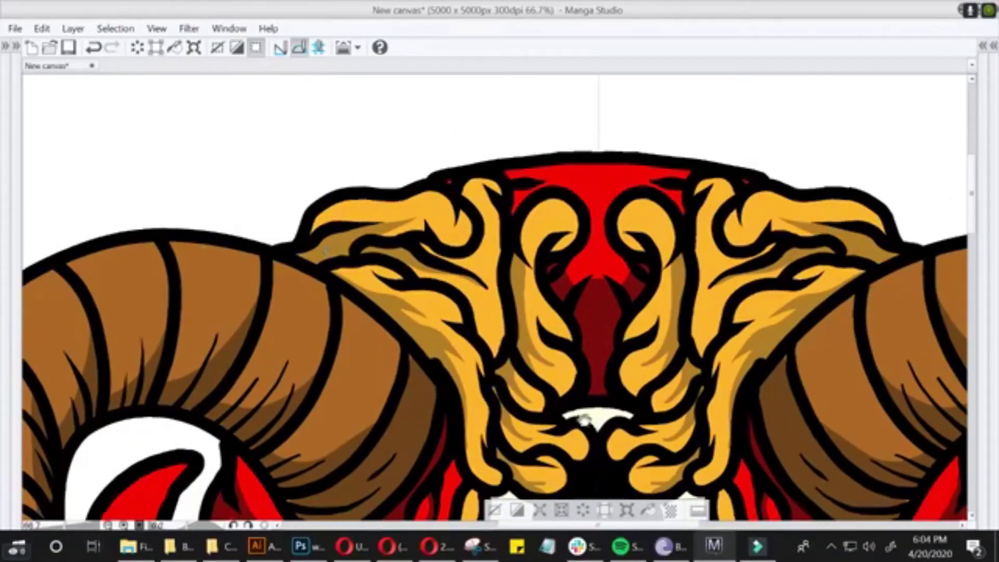
left_click_drag(572, 416, 432, 172)
left_click_drag(338, 214, 312, 299)
scroll(690, 457, "down", 1)
left_click_drag(499, 307, 689, 457)
scroll(689, 457, "down", 3)
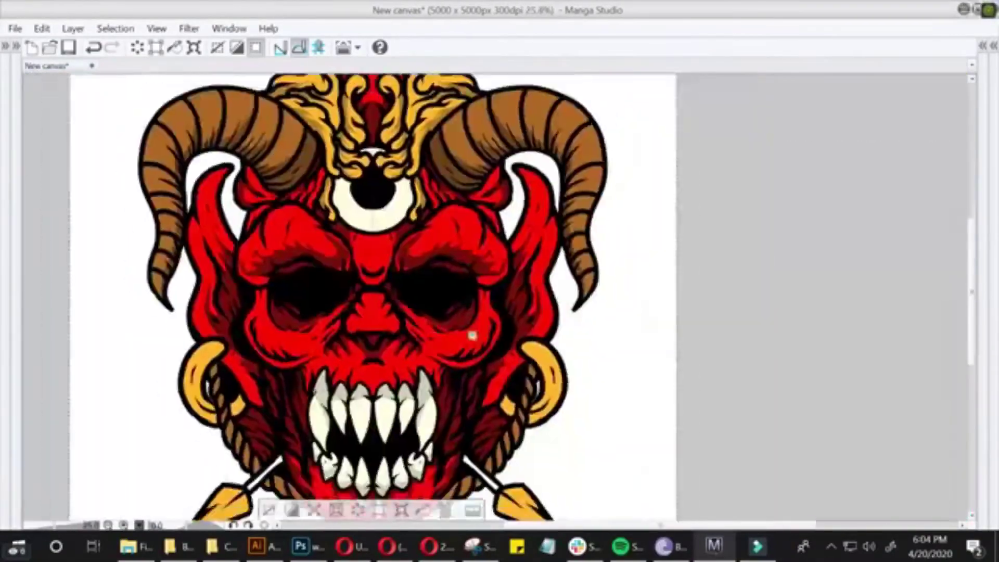
scroll(520, 406, "up", 4)
- Select Layer 1 Copy 10 and pick a gold-brown drawing colour
key("Tab")
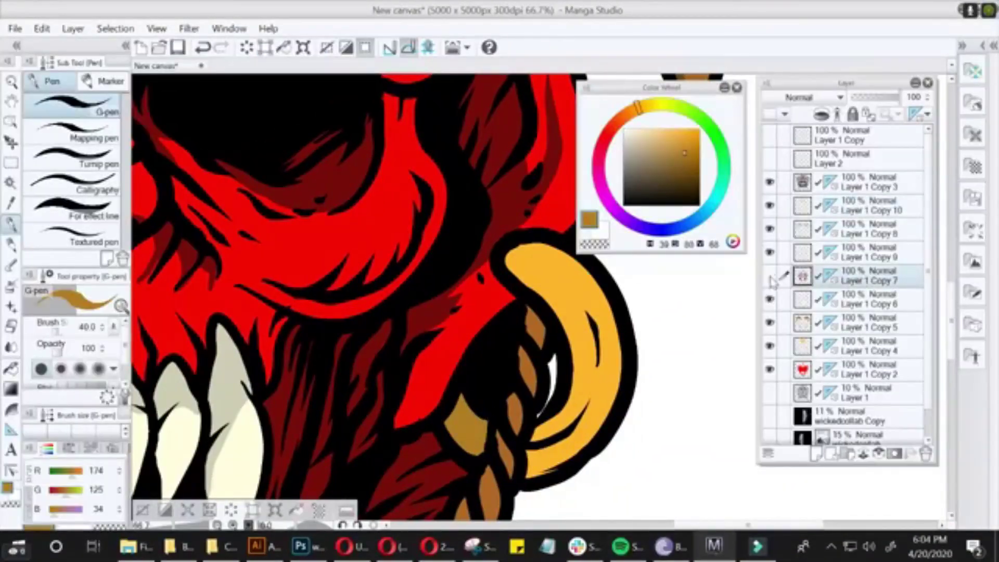
scroll(301, 390, "down", 3)
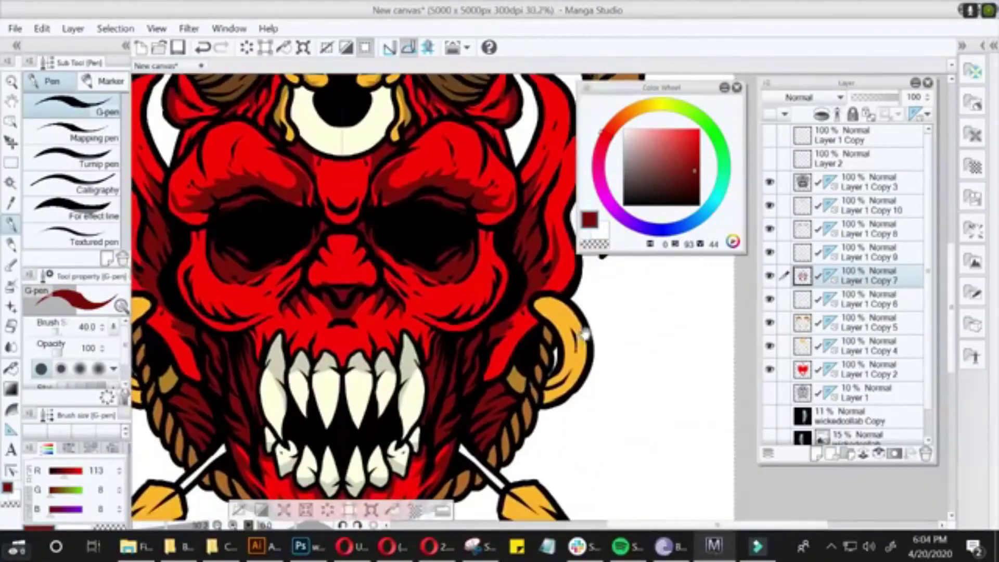
left_click(442, 309, "ctrl")
scroll(442, 309, "up", 1)
left_click(442, 309, "alt")
scroll(483, 416, "up", 1)
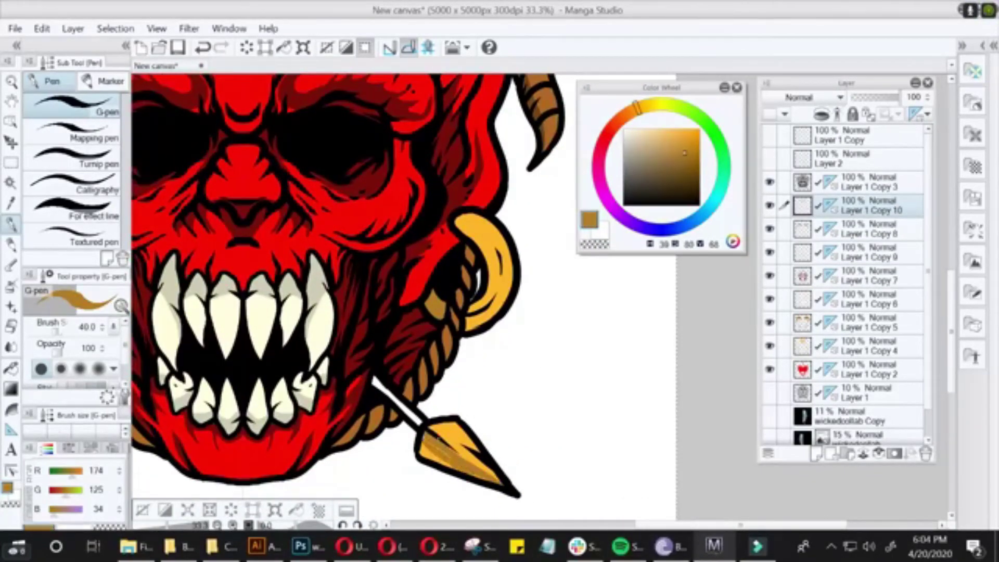
scroll(319, 353, "down", 1)
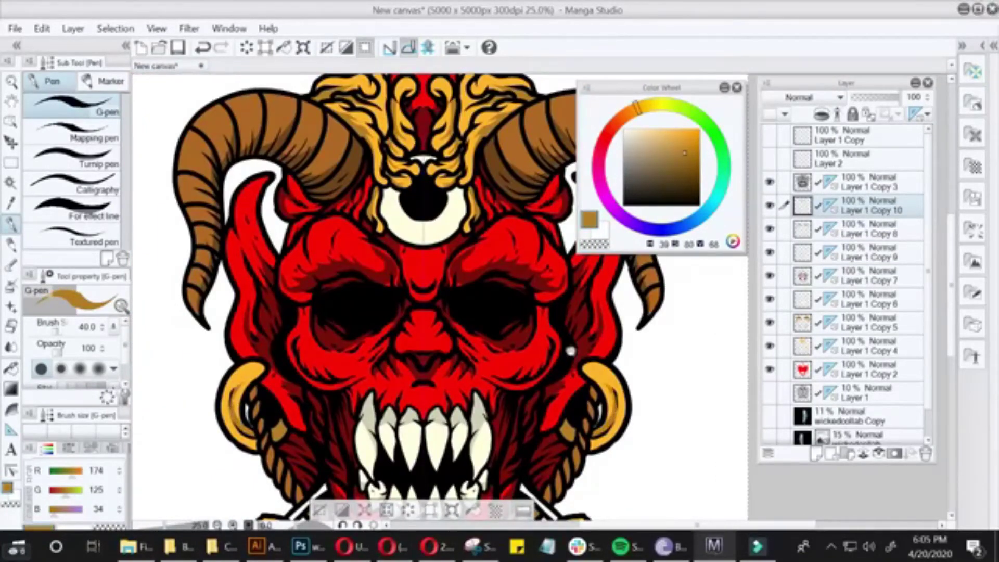
scroll(445, 410, "down", 2)
- Duplicate the current layer to hold the highlight pass
right_click(858, 205)
left_click(842, 283)
scroll(520, 318, "up", 2)
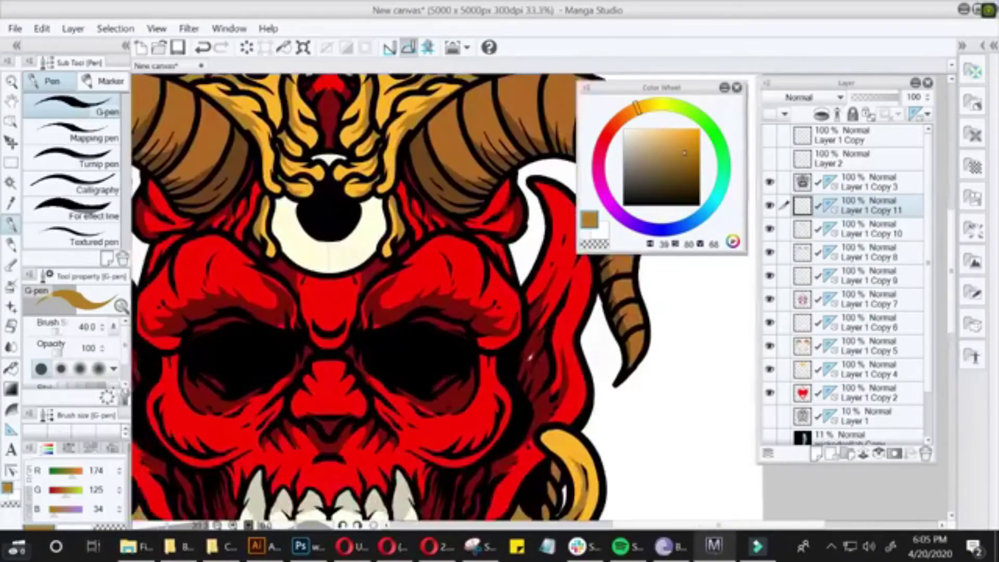
scroll(520, 318, "up", 2)
key("Tab")
- Paint mirrored pale pink highlights on both brow ridges and the outer cheek edges
left_click_drag(563, 374, 548, 327)
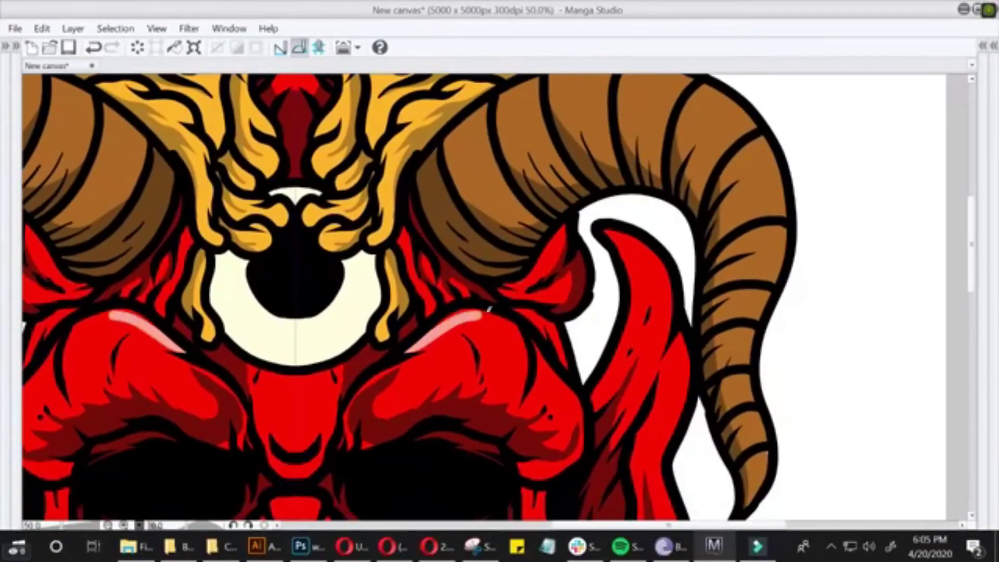
mouse_move(437, 318)
left_mouse_down()
mouse_move(481, 359)
mouse_move(483, 400)
left_mouse_up()
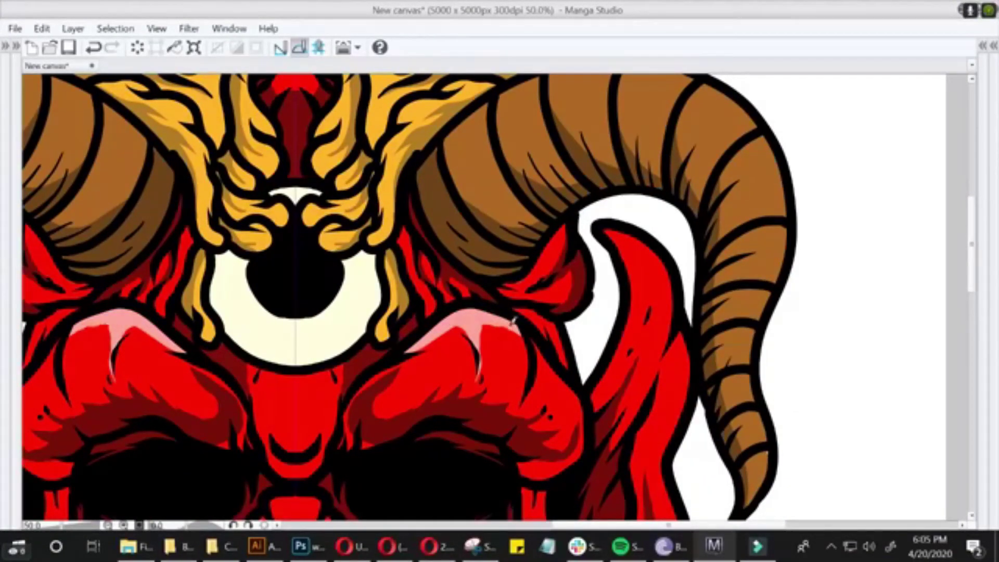
left_click_drag(538, 350, 580, 416)
mouse_move(524, 327)
left_mouse_down()
mouse_move(526, 302)
mouse_move(515, 356)
left_mouse_up()
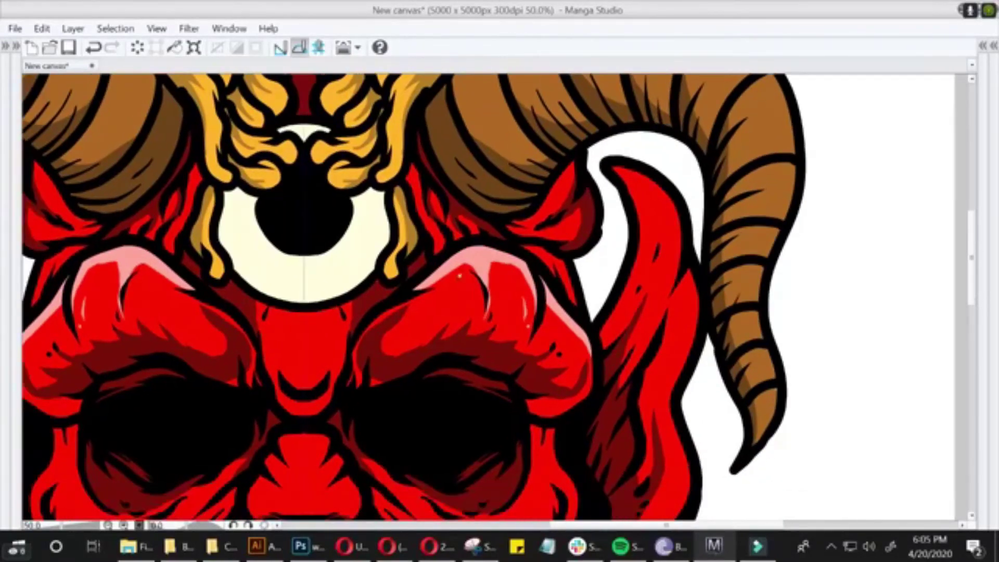
- Add pink highlights along the lower cheeks and on the nose bridge
scroll(570, 347, "down", 3)
left_click_drag(467, 445, 522, 388)
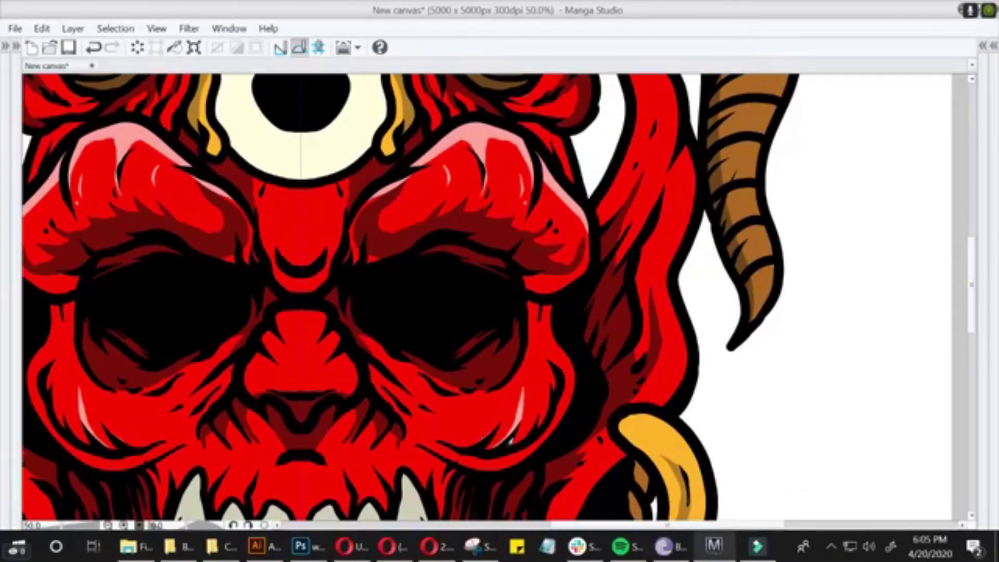
left_click_drag(489, 448, 542, 383)
scroll(544, 353, "down", 1)
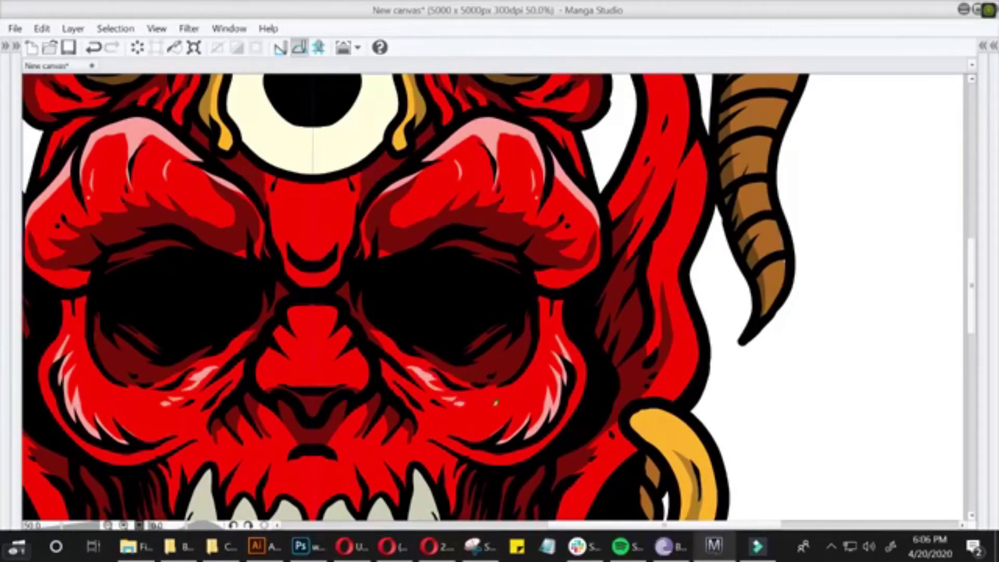
scroll(496, 403, "left", 3)
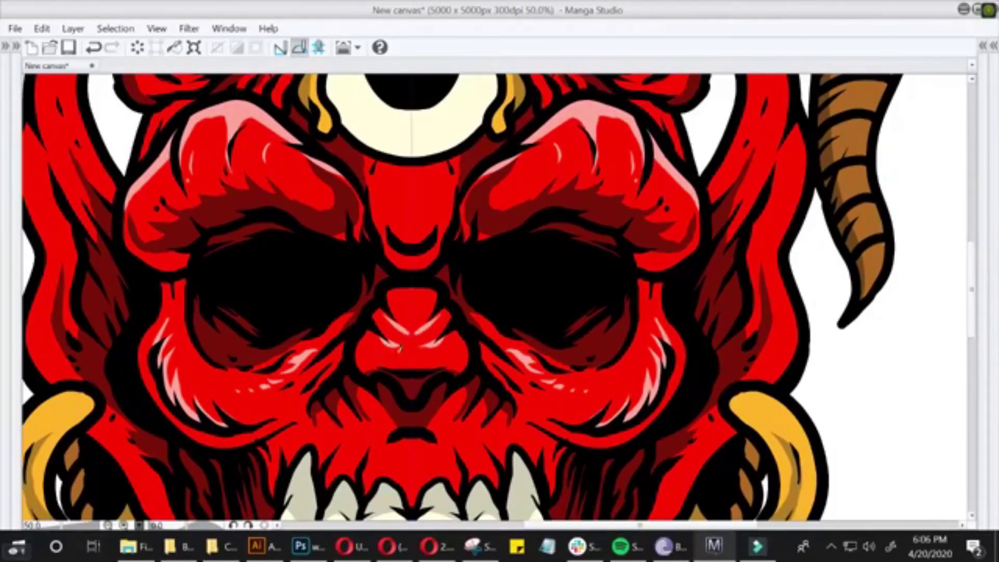
mouse_move(400, 348)
left_mouse_down()
mouse_move(417, 312)
mouse_move(428, 324)
left_mouse_up()
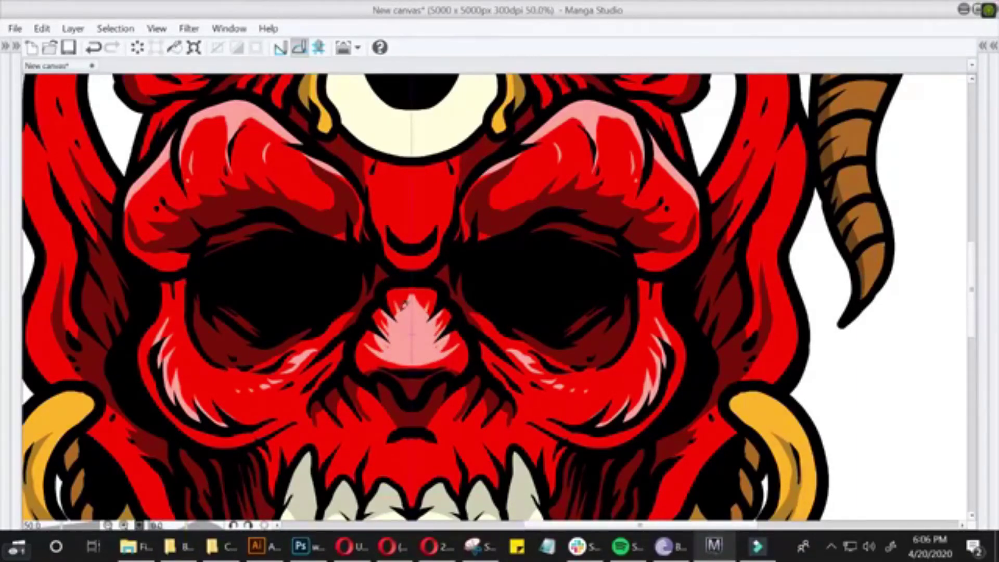
key("ctrl+minus")
key("ctrl+u")
left_click_drag(712, 357, 703, 357)
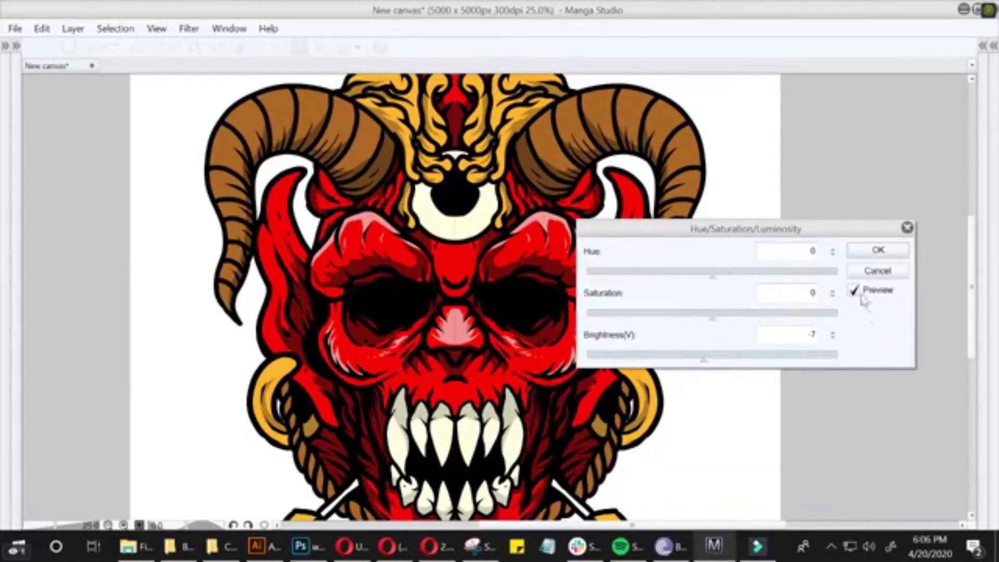
left_click_drag(712, 272, 705, 271)
left_click_drag(712, 313, 740, 313)
left_click_drag(696, 357, 703, 357)
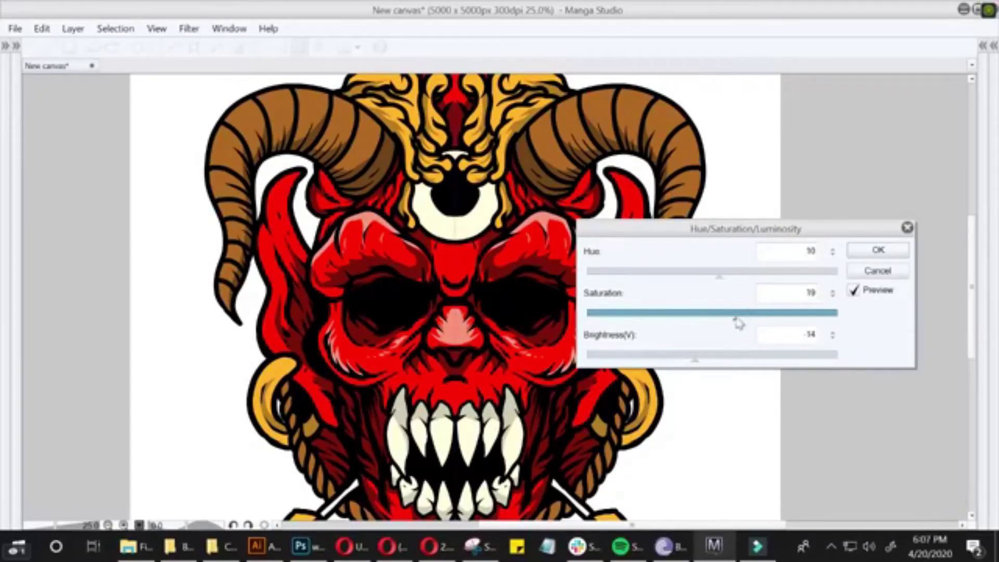
left_click(884, 250)
key("ctrl+plus")
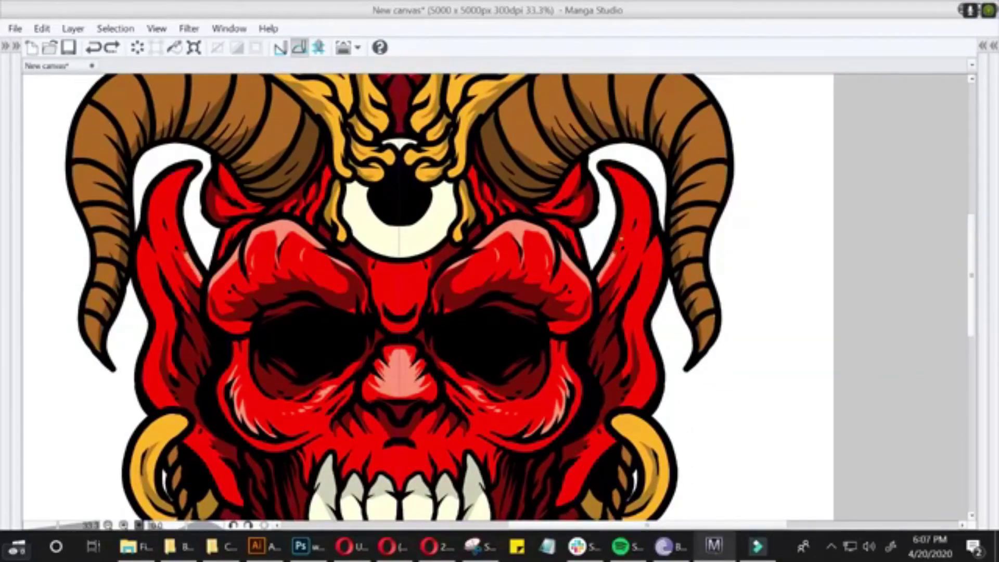
key("ctrl+plus")
left_click_drag(597, 141, 632, 211)
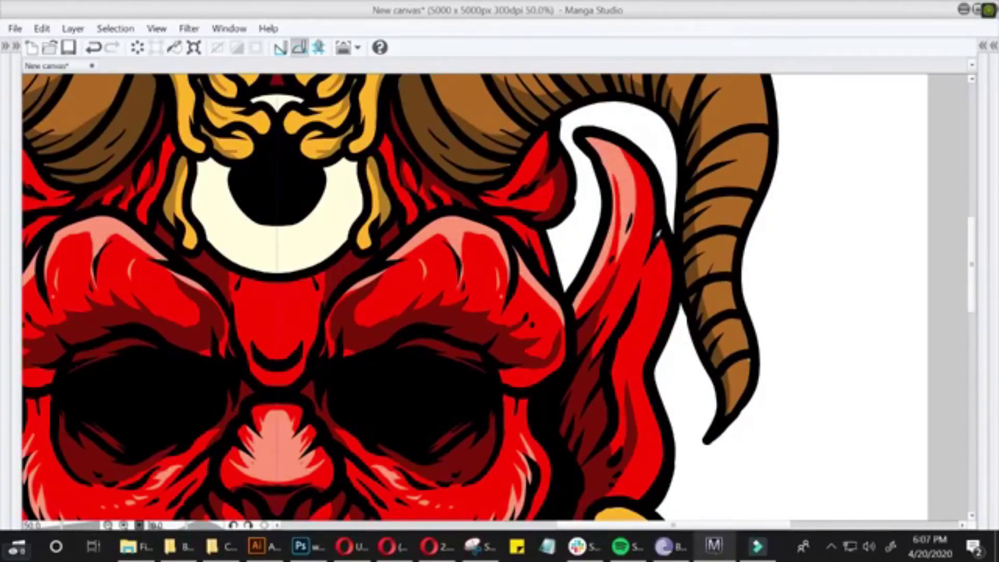
scroll(473, 296, "down", 3)
key("ctrl+z")
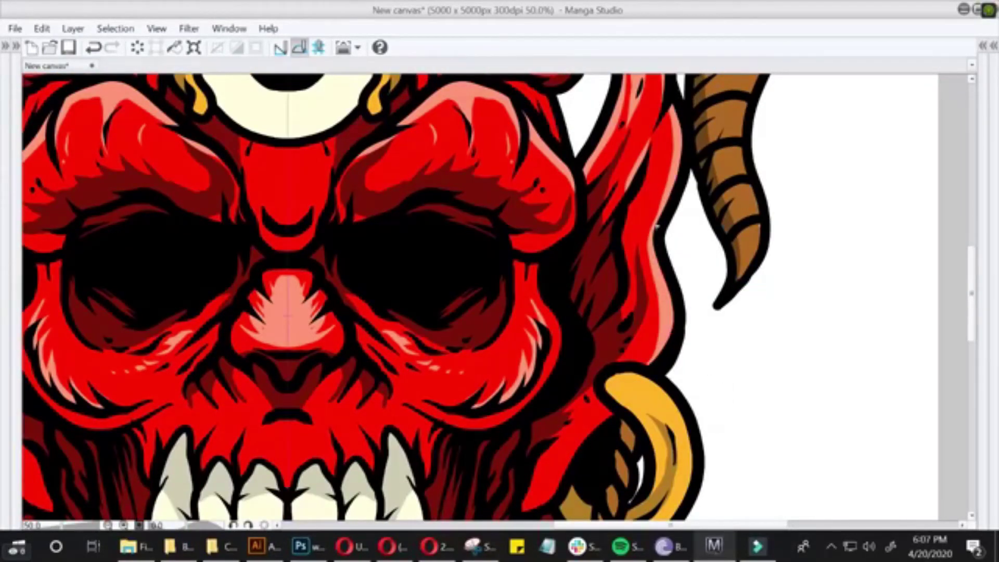
scroll(642, 290, "down", 3)
scroll(383, 340, "up", 3)
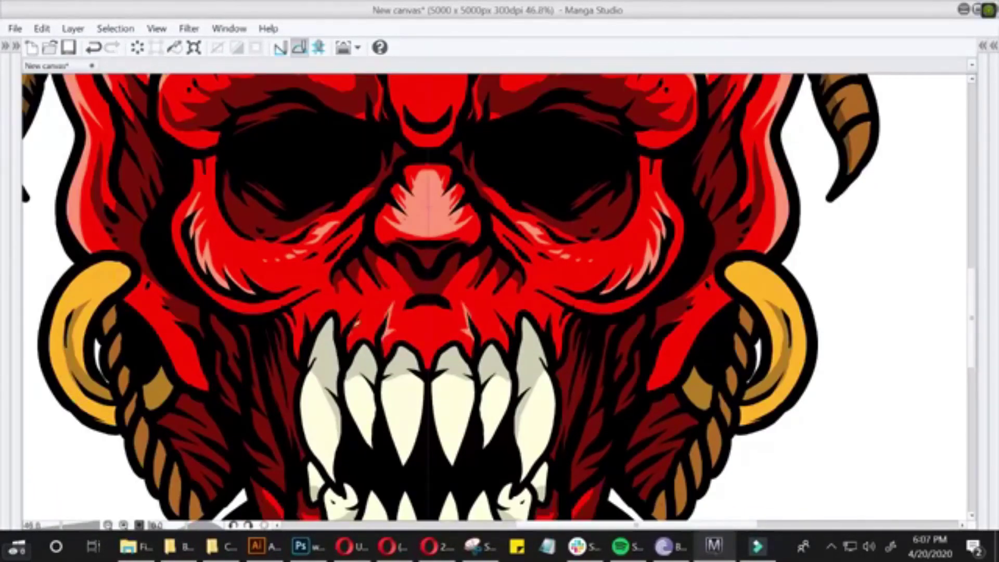
scroll(537, 312, "down", 3)
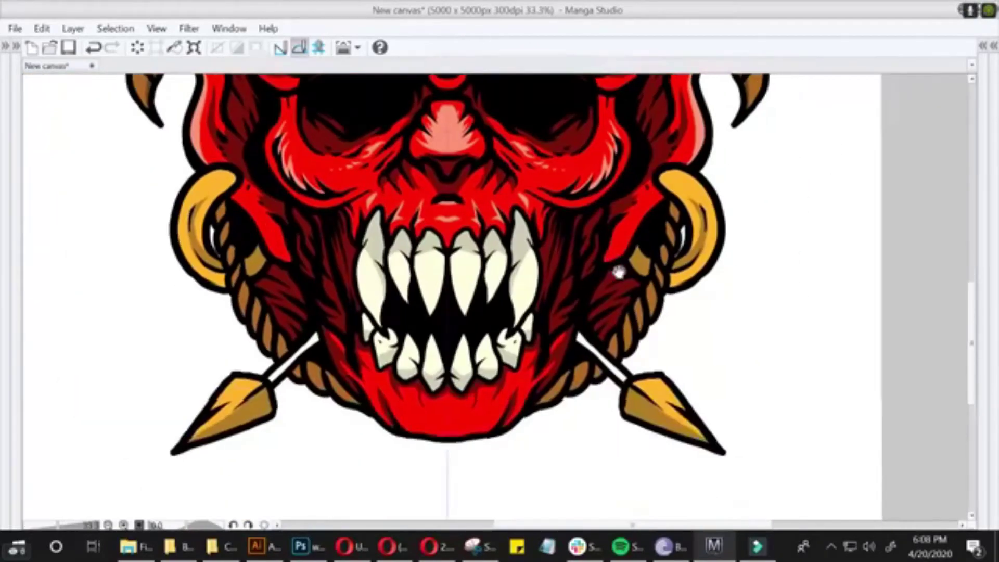
scroll(620, 272, "up", 1)
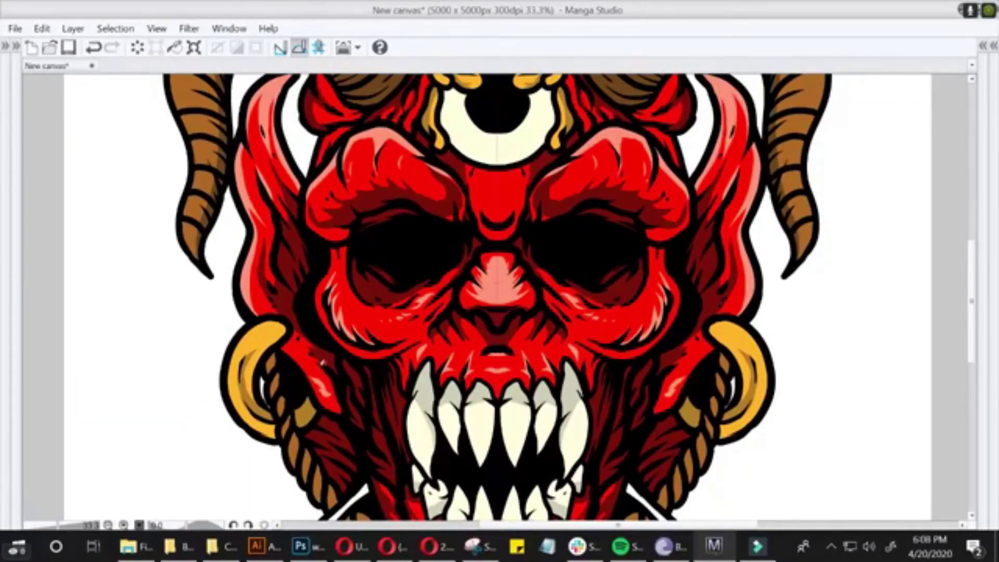
scroll(321, 381, "down", 1)
scroll(468, 322, "up", 1)
scroll(528, 306, "down", 1)
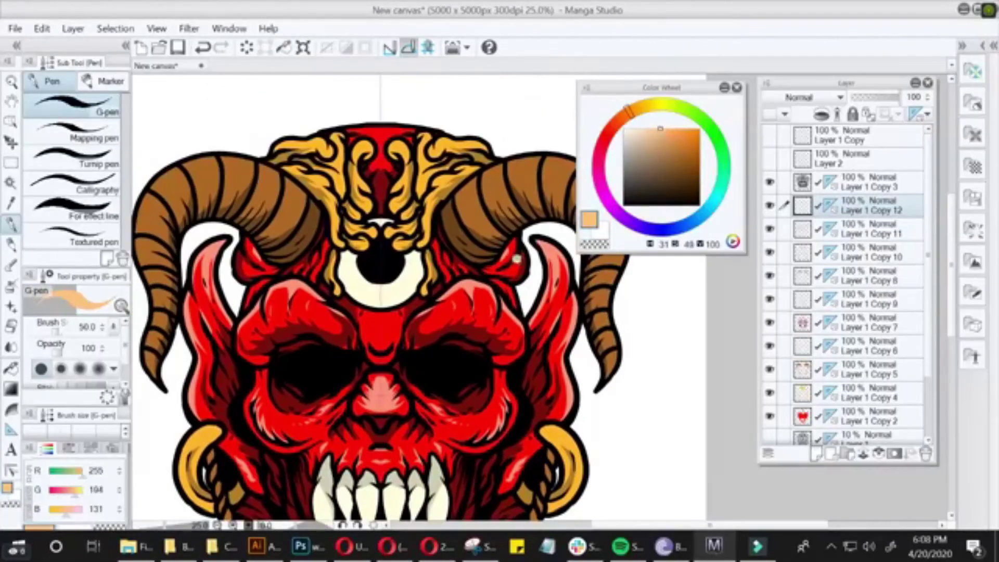
- Paint a light tan highlight along the horns' top edges, undoing and redoing the first stroke
key("Tab")
scroll(491, 208, "up", 2)
left_click_drag(363, 245, 394, 302)
key("ctrl+z")
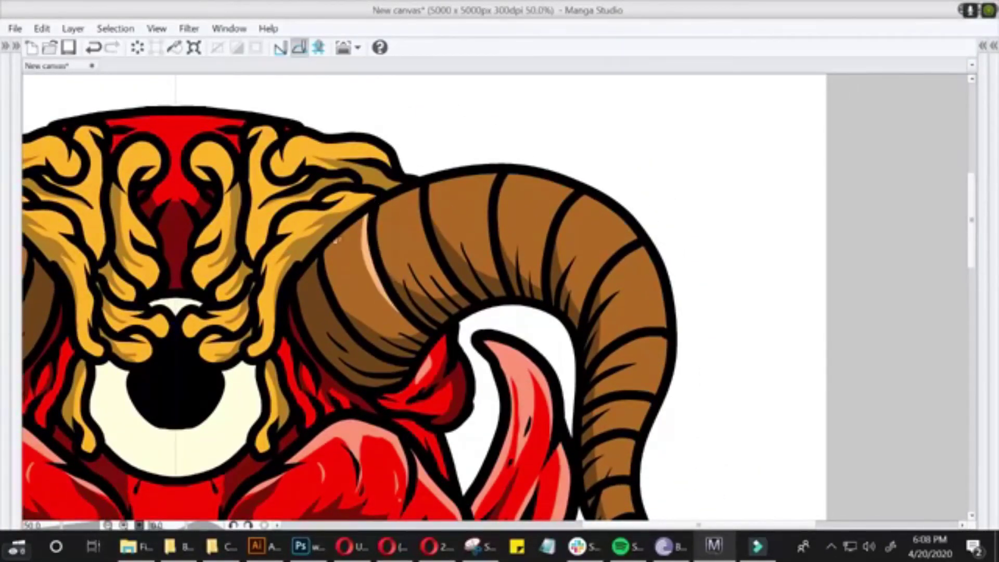
left_click_drag(364, 218, 660, 385)
- Scroll around the canvas to inspect the peach highlights on both ram horns
scroll(328, 264, "up", 1)
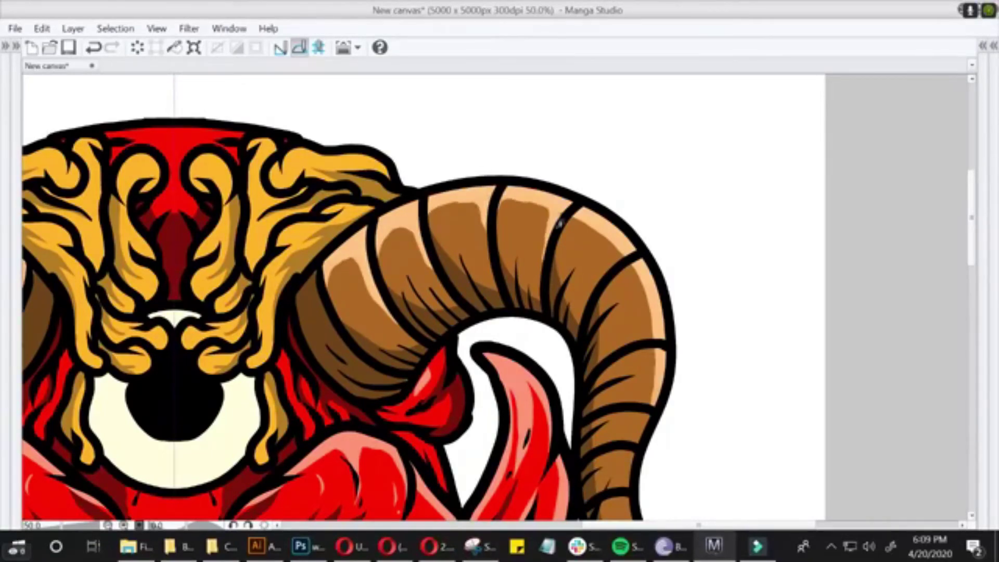
scroll(621, 254, "down", 2)
scroll(637, 281, "down", 1)
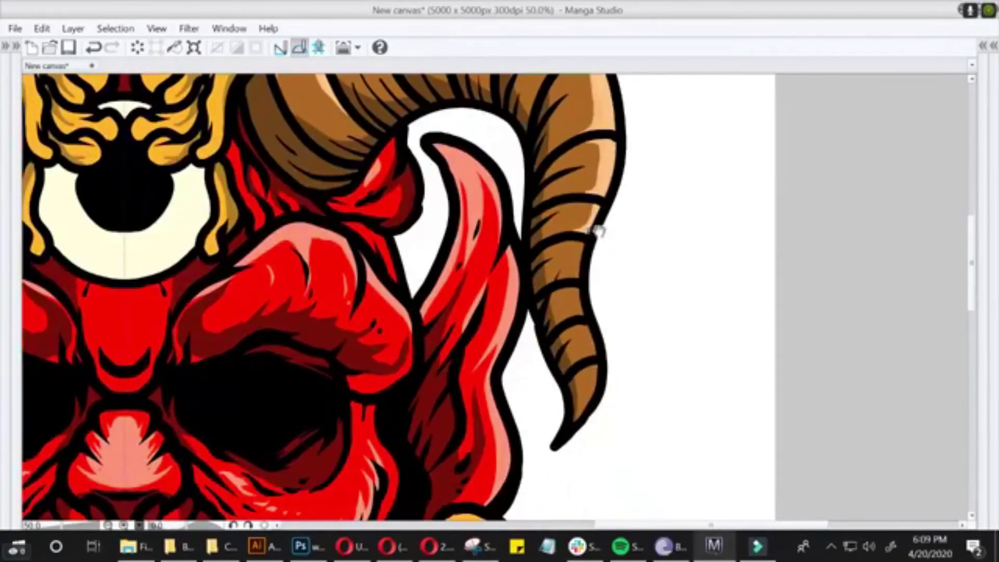
scroll(593, 291, "down", 3)
scroll(488, 179, "up", 3)
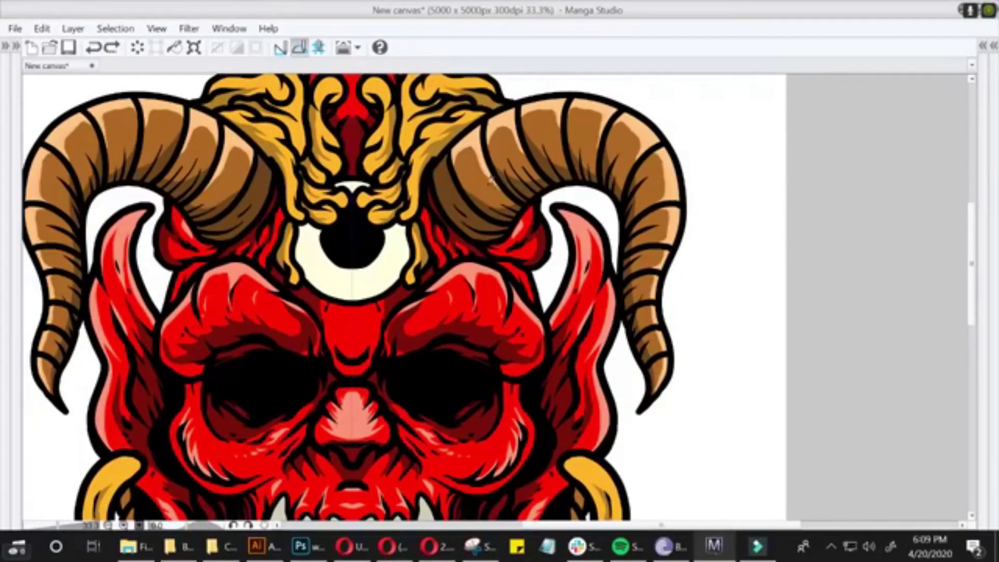
scroll(519, 148, "down", 1)
key("Tab")
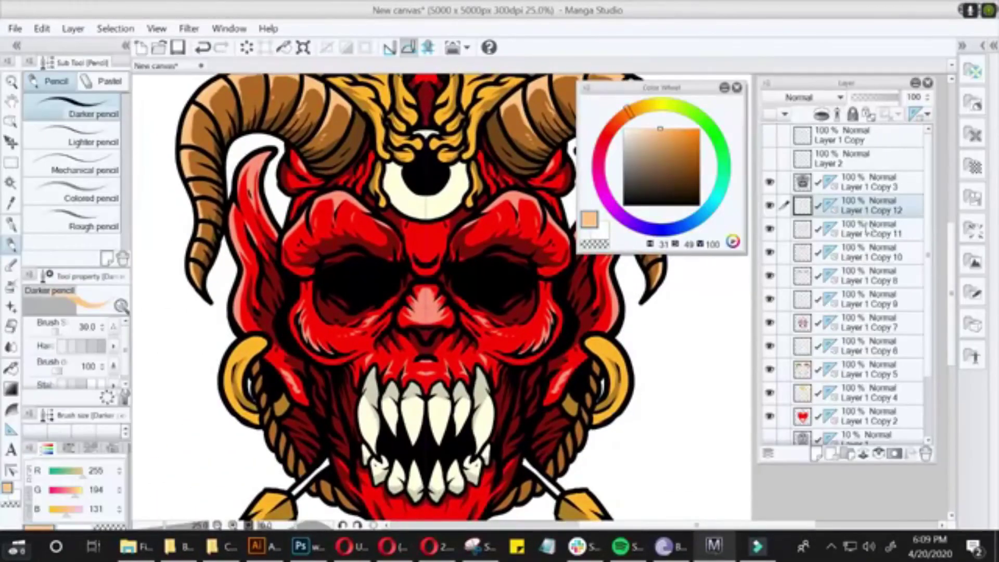
key("Tab")
key("Tab")
scroll(588, 339, "up", 2)
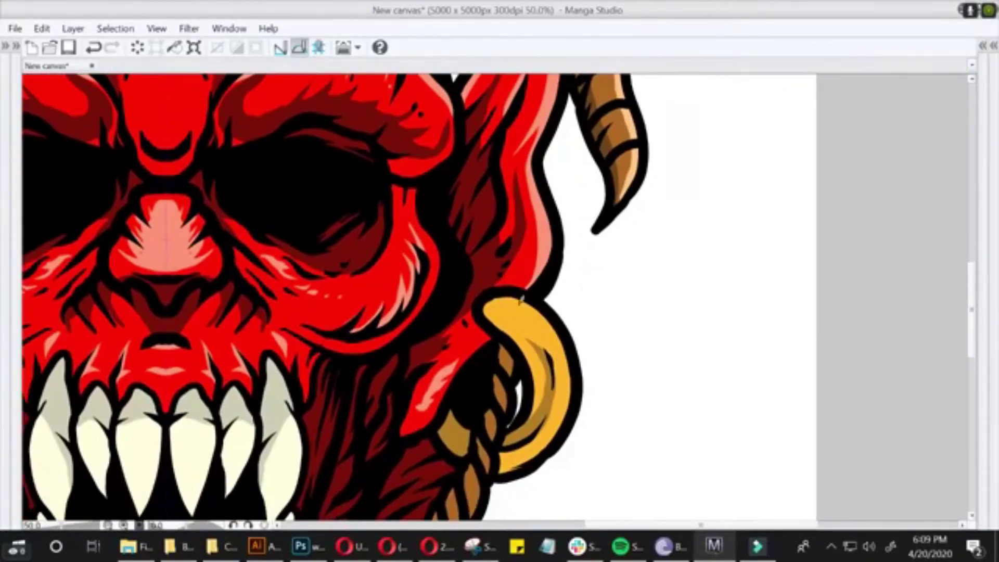
scroll(550, 307, "down", 1)
scroll(535, 343, "down", 1)
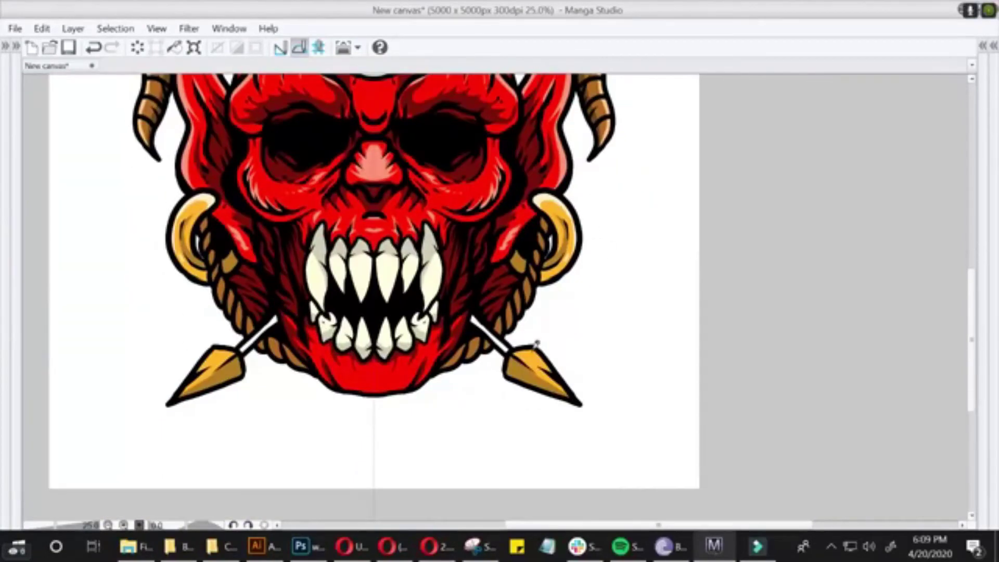
scroll(611, 353, "up", 5)
scroll(460, 191, "up", 1)
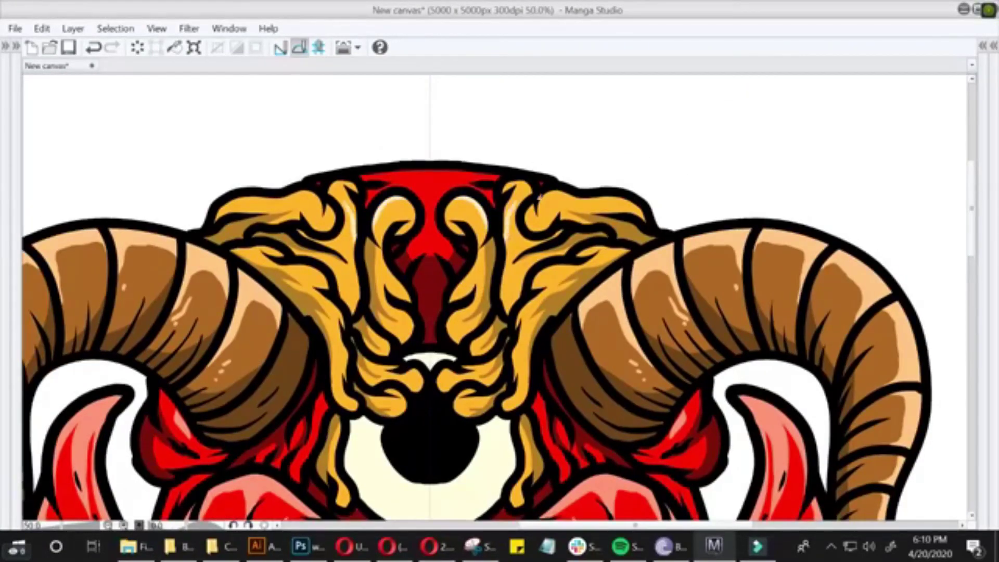
scroll(537, 282, "down", 2)
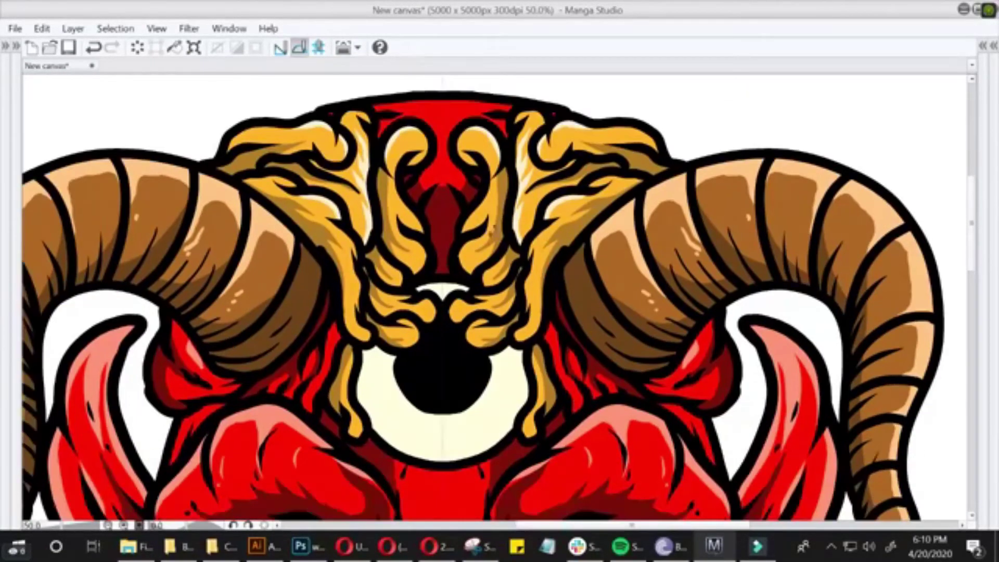
scroll(472, 220, "down", 2)
scroll(471, 220, "down", 1)
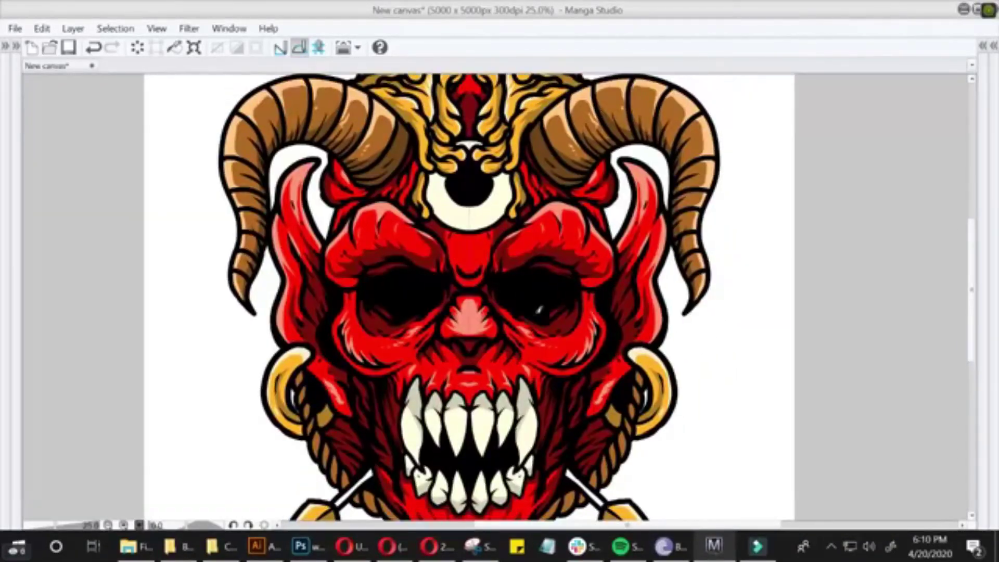
key("Tab")
- Paint a pink highlight on the nose on Layer 1 Copy 11
left_click(773, 255)
key("Tab")
scroll(403, 312, "up", 2)
left_click_drag(387, 297, 403, 328)
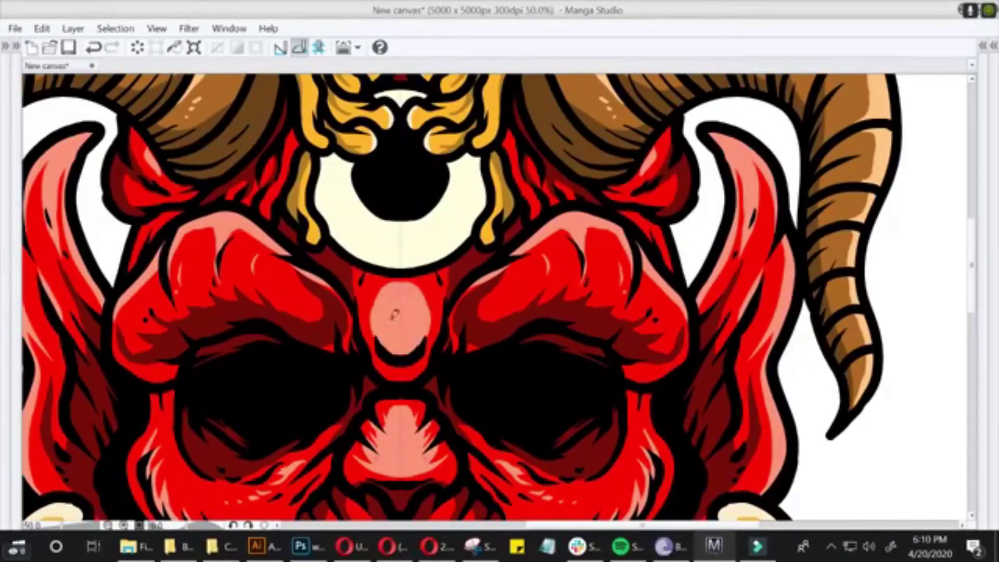
scroll(599, 370, "down", 2)
key("Tab")
- Duplicate Layer 1 Copy 6, creating Layer 1 Copy 14
left_click(863, 346)
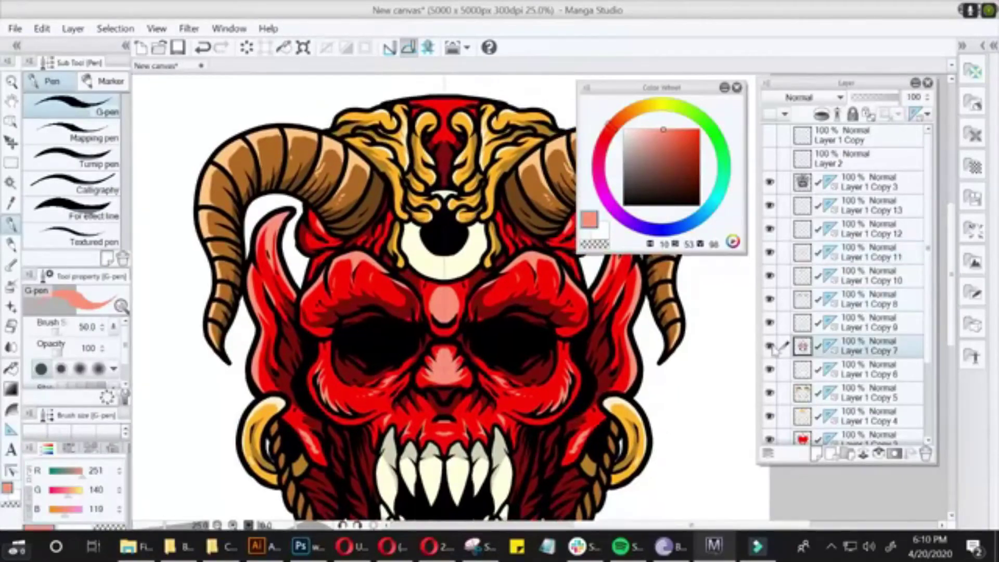
left_click(863, 370)
right_click(863, 369)
left_click(832, 83)
key("Tab")
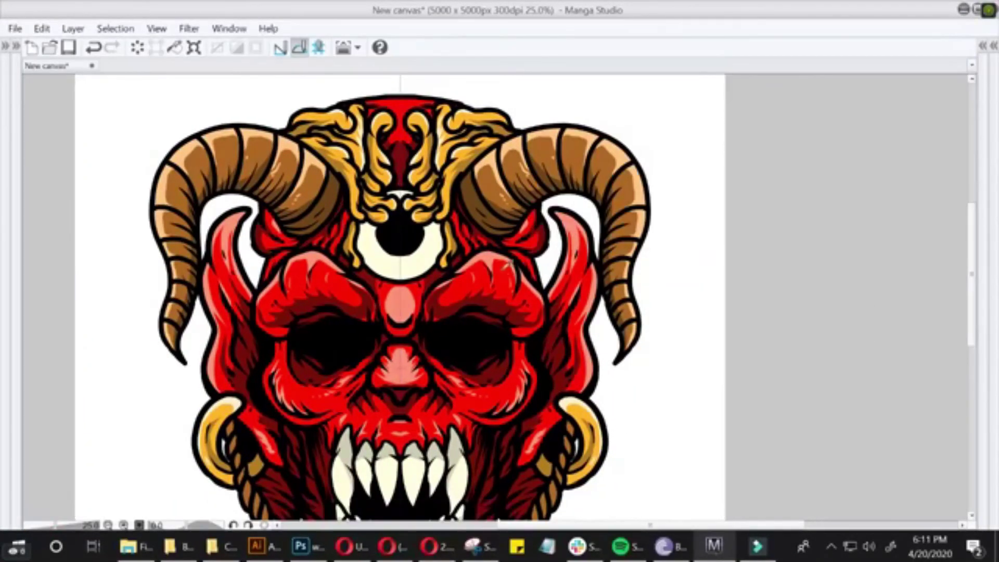
key("Tab")
- Switch the colour to red and lower the layer's brightness to -4 with Hue/Saturation/Luminosity
left_click(700, 149)
key("Tab")
scroll(504, 307, "up", 3)
key("ctrl+u")
left_click(706, 355)
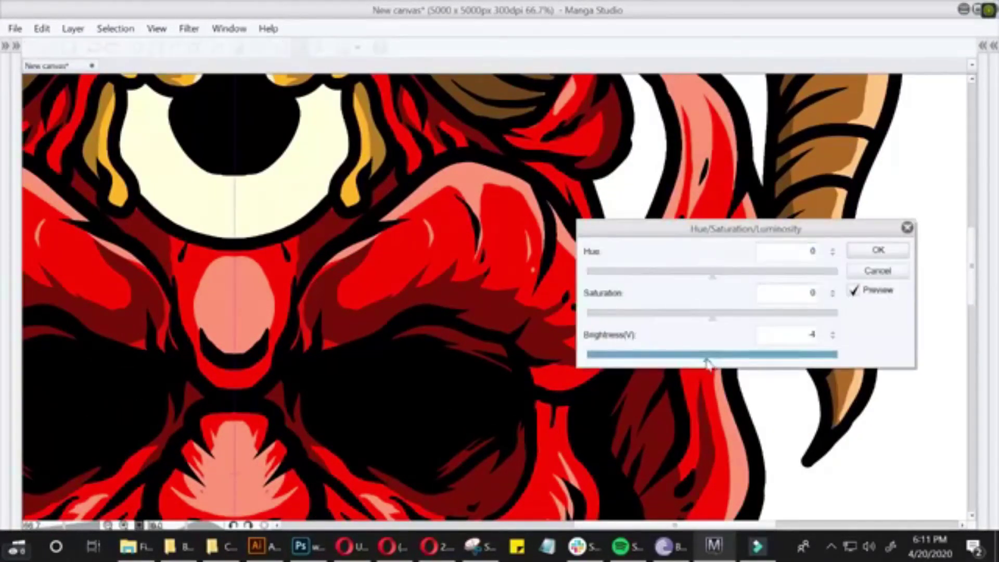
key("Return")
key("ctrl+u")
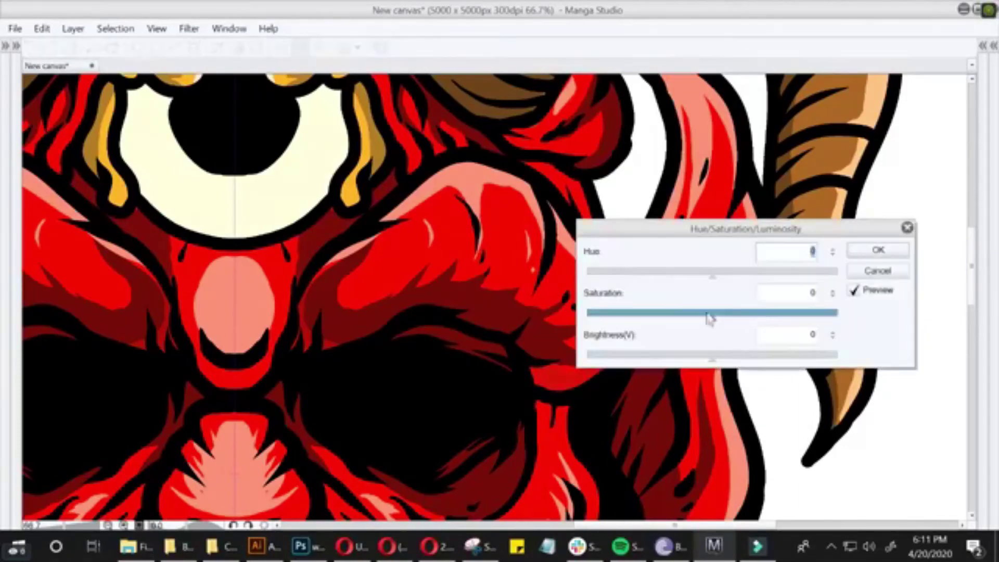
left_click(704, 354)
key("Return")
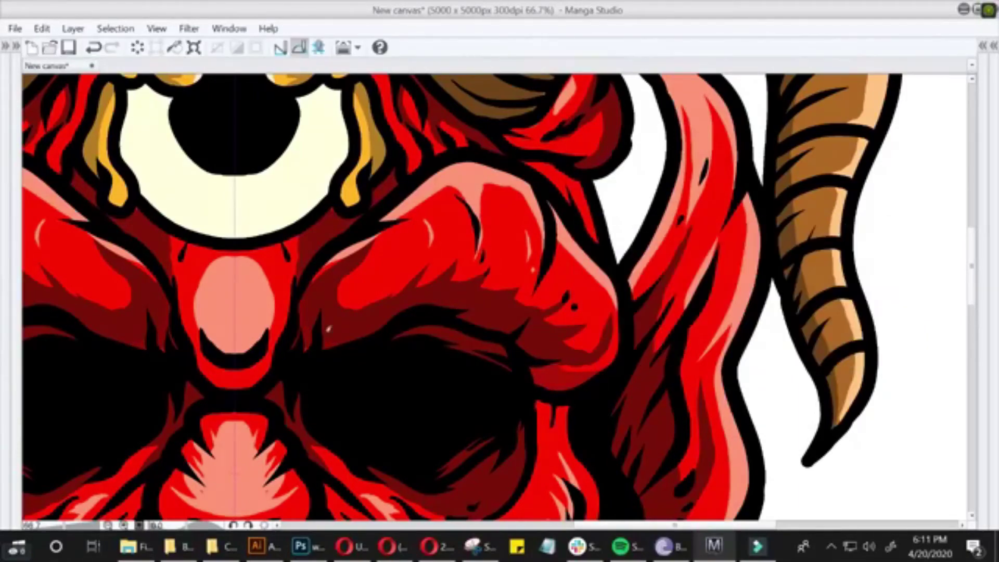
scroll(537, 292, "down", 1)
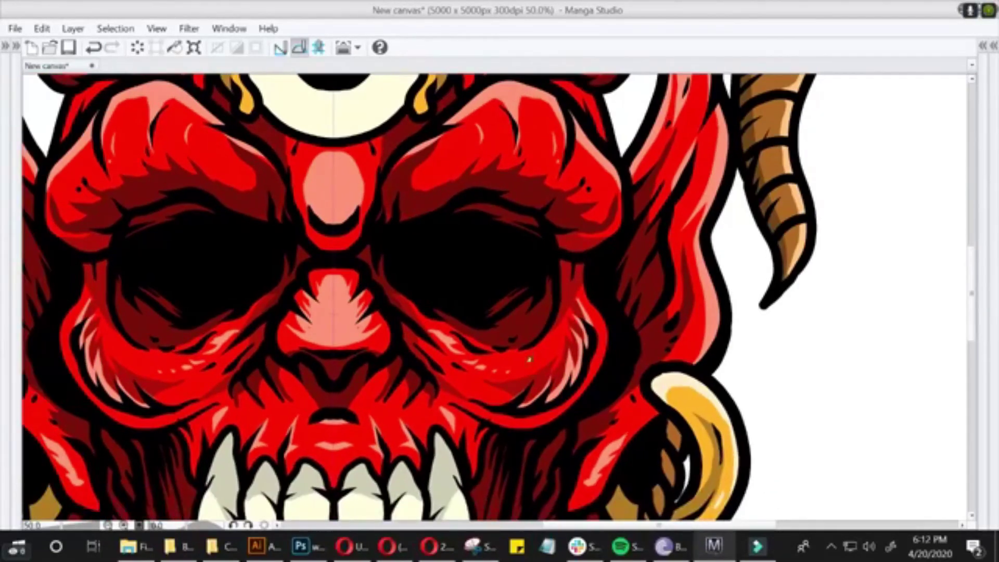
left_click_drag(543, 291, 570, 237)
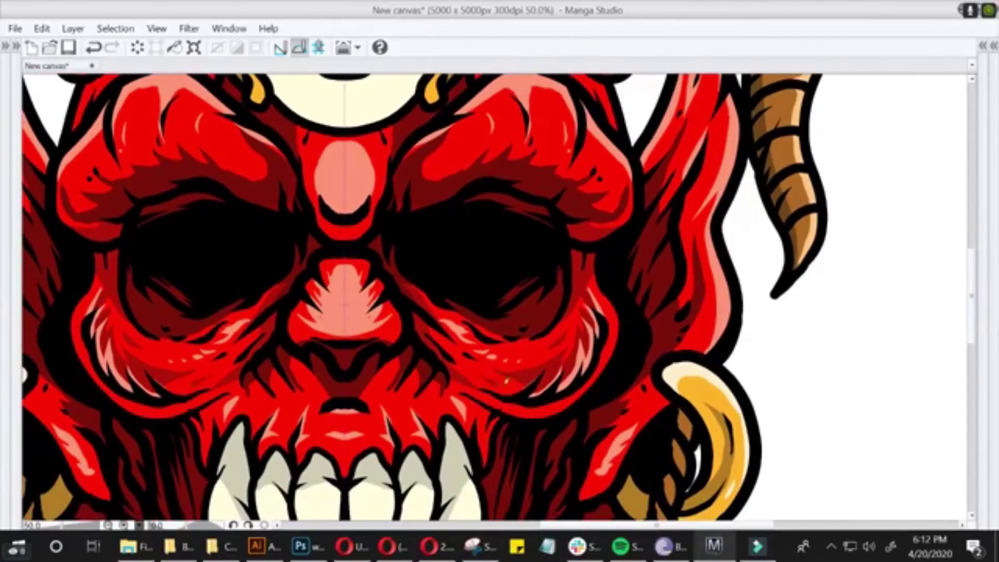
left_click_drag(508, 395, 542, 400)
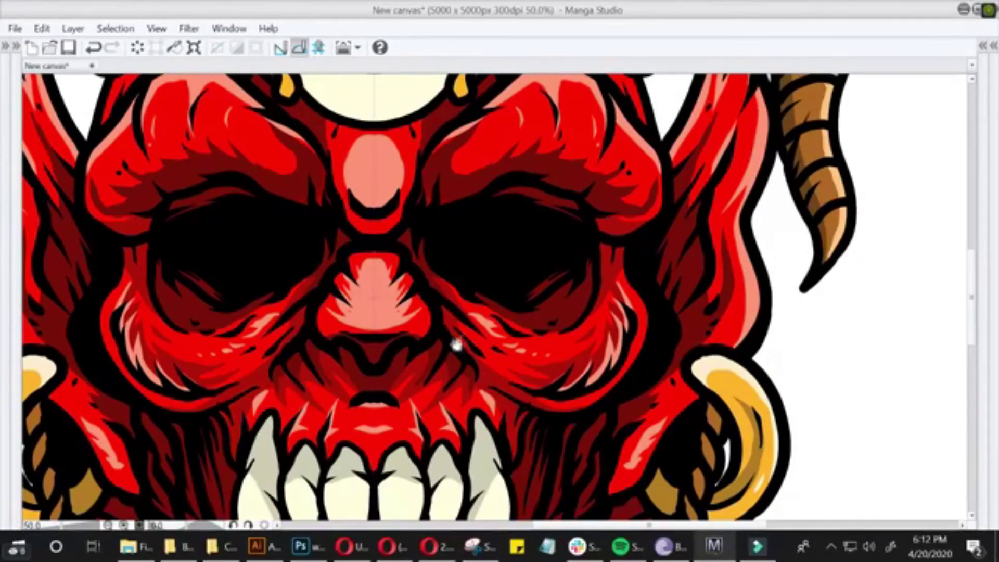
scroll(556, 361, "down", 1)
scroll(500, 468, "up", 1)
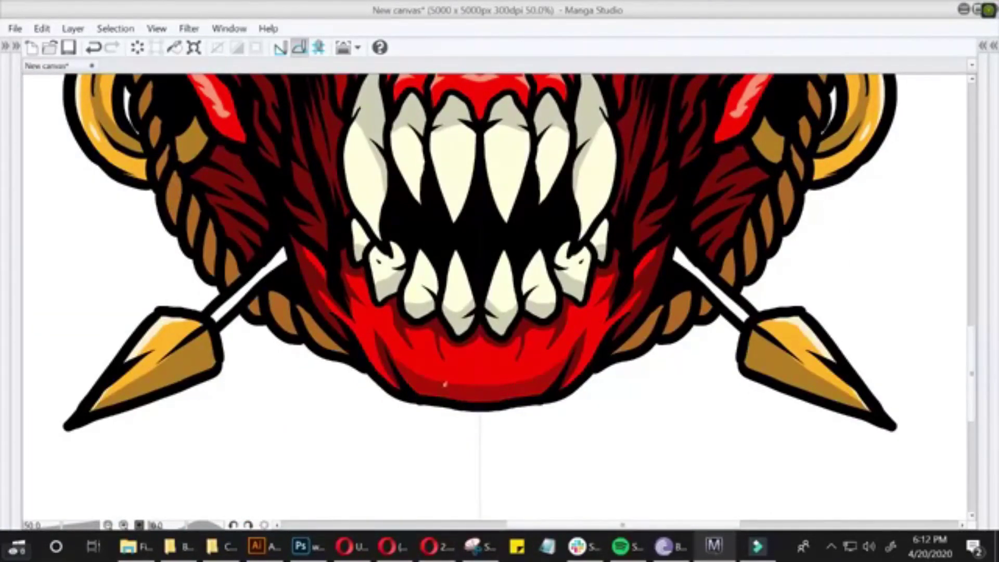
scroll(652, 265, "down", 1)
left_click_drag(651, 266, 611, 359)
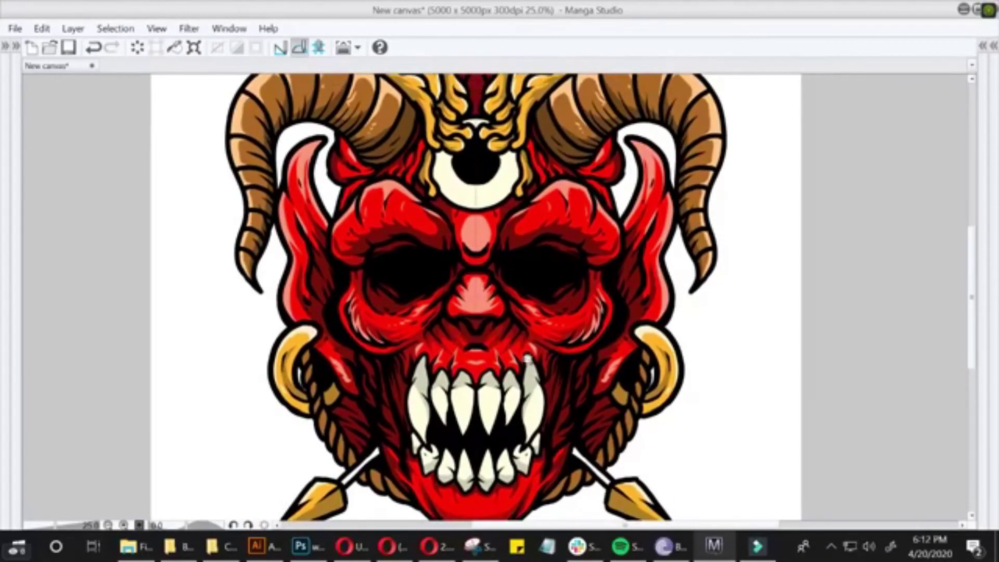
scroll(479, 297, "down", 1)
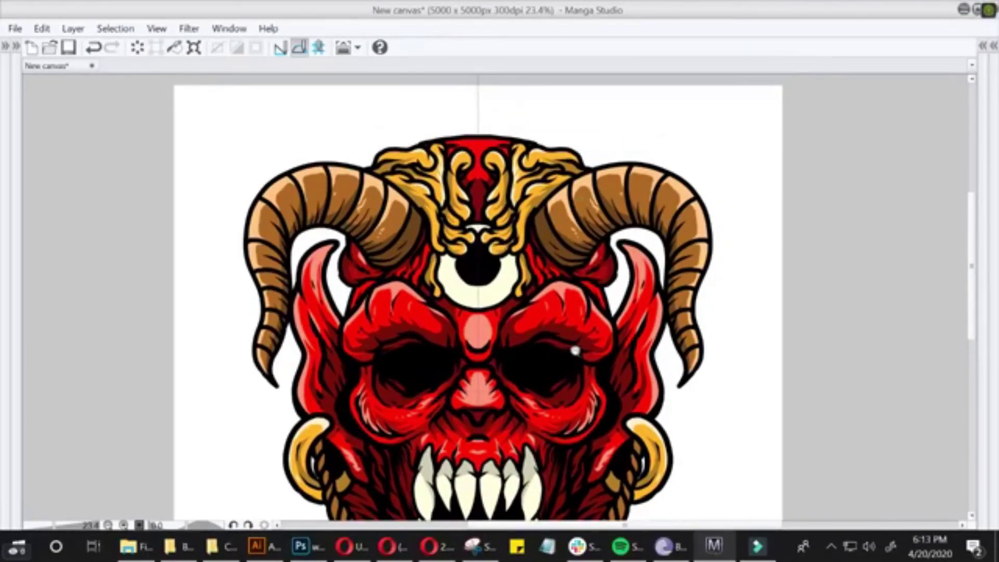
scroll(509, 356, "down", 1)
scroll(499, 343, "up", 1)
key("Tab")
left_click_drag(609, 333, 486, 323)
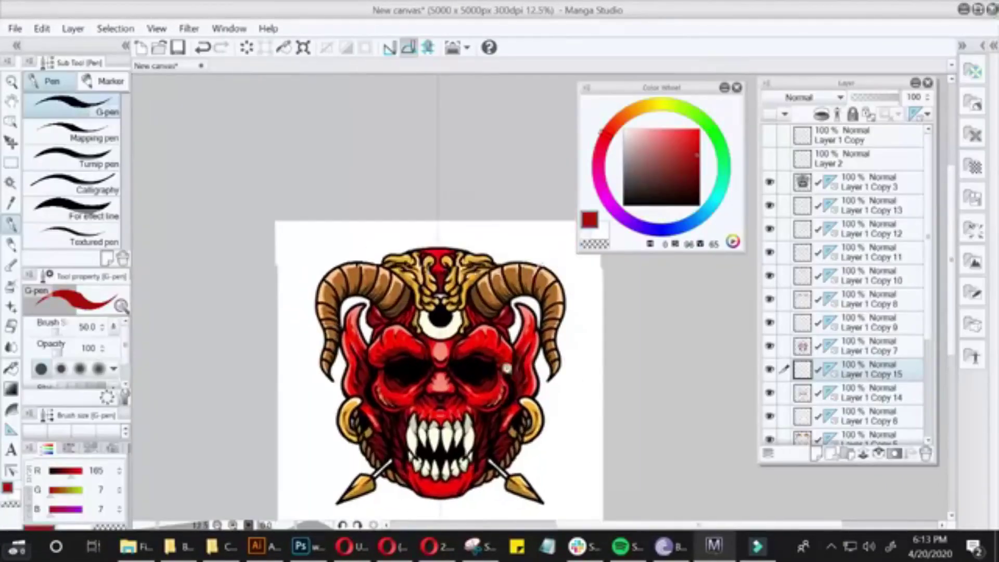
- Paint a peach shading band inside the third eye, replacing an undone first stroke
scroll(333, 237, "up", 1)
key("Tab")
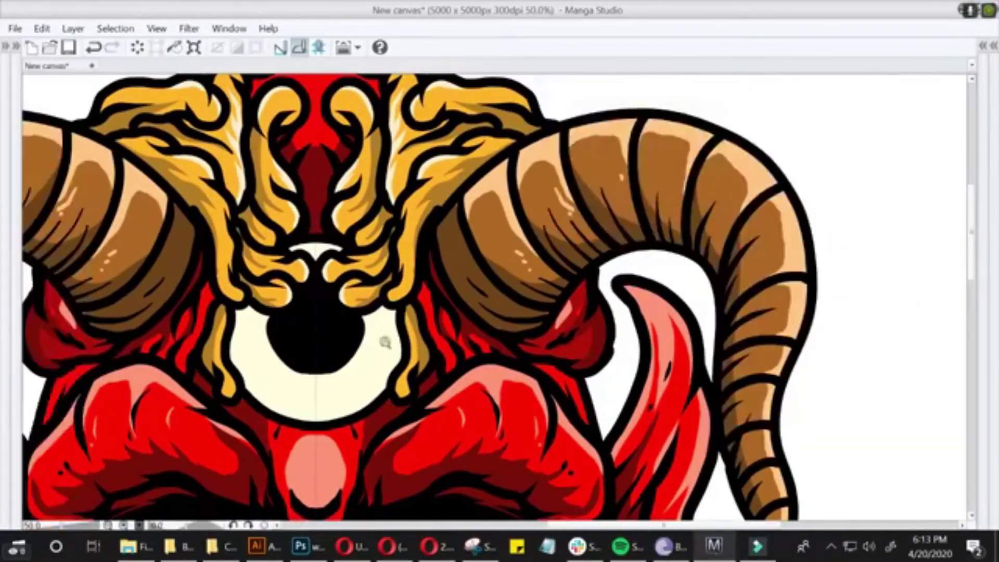
scroll(443, 395, "up", 1)
left_click_drag(442, 394, 444, 300)
key("ctrl+z")
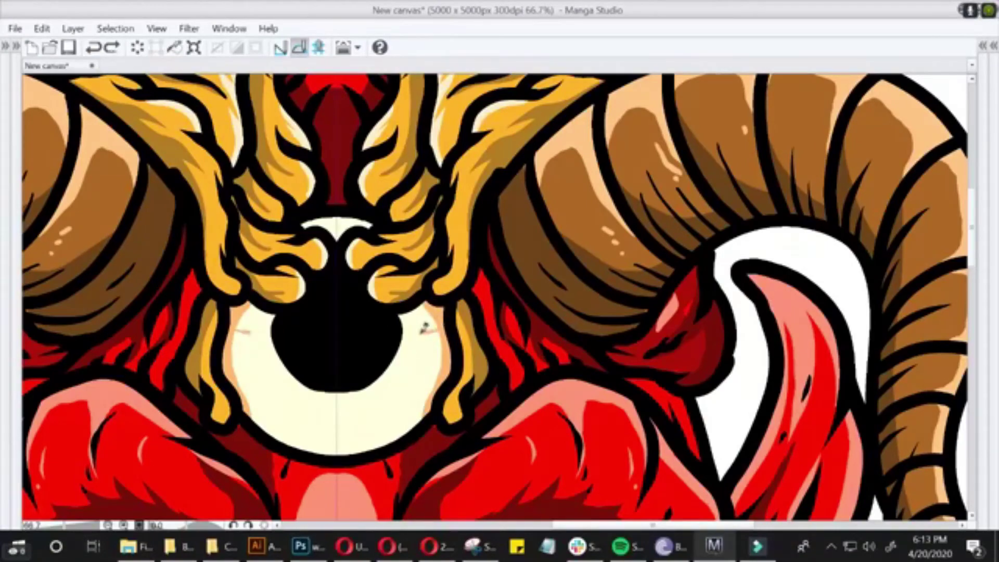
mouse_move(431, 373)
left_mouse_down()
mouse_move(296, 439)
mouse_move(380, 437)
left_mouse_up()
key("Tab")
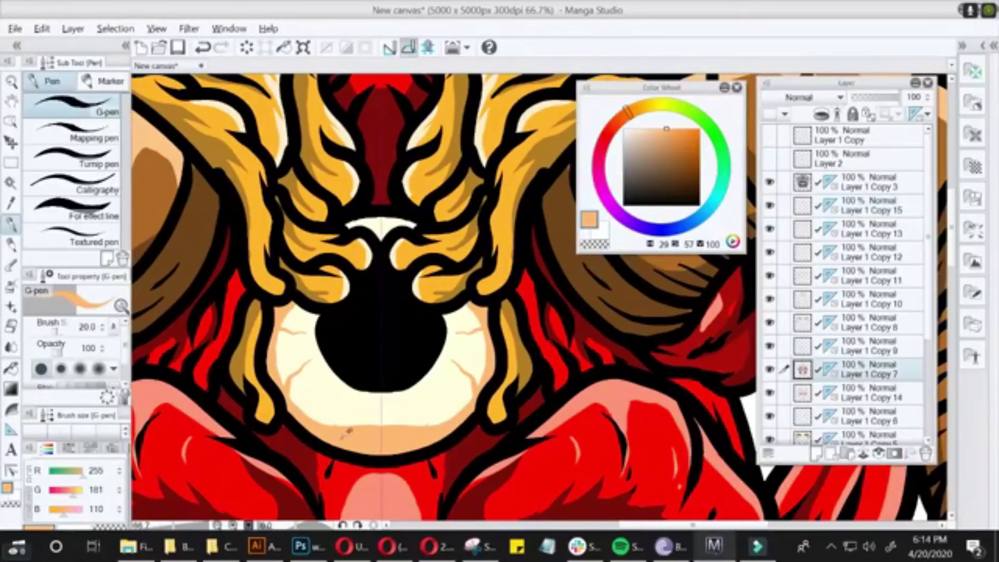
key("Tab")
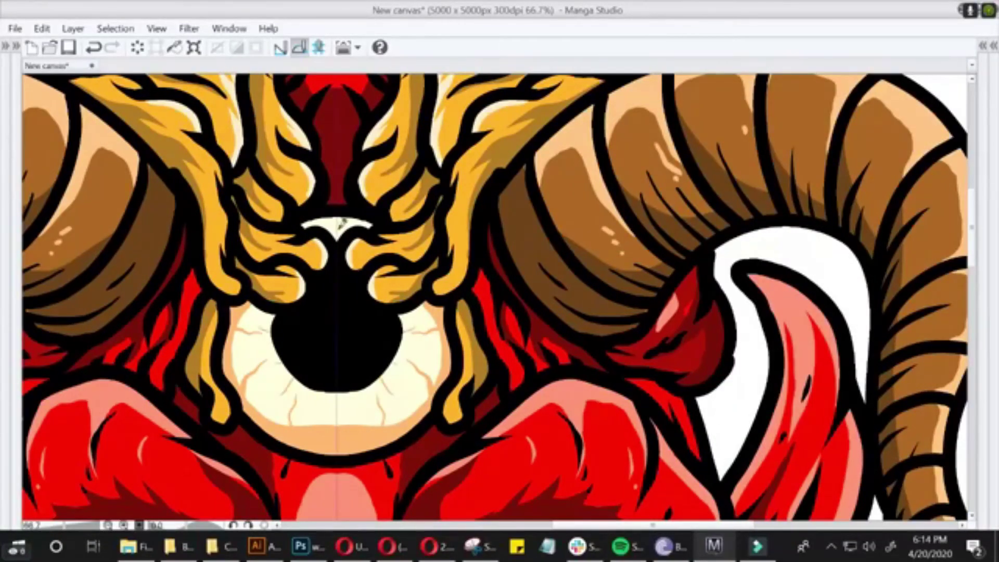
key("Tab")
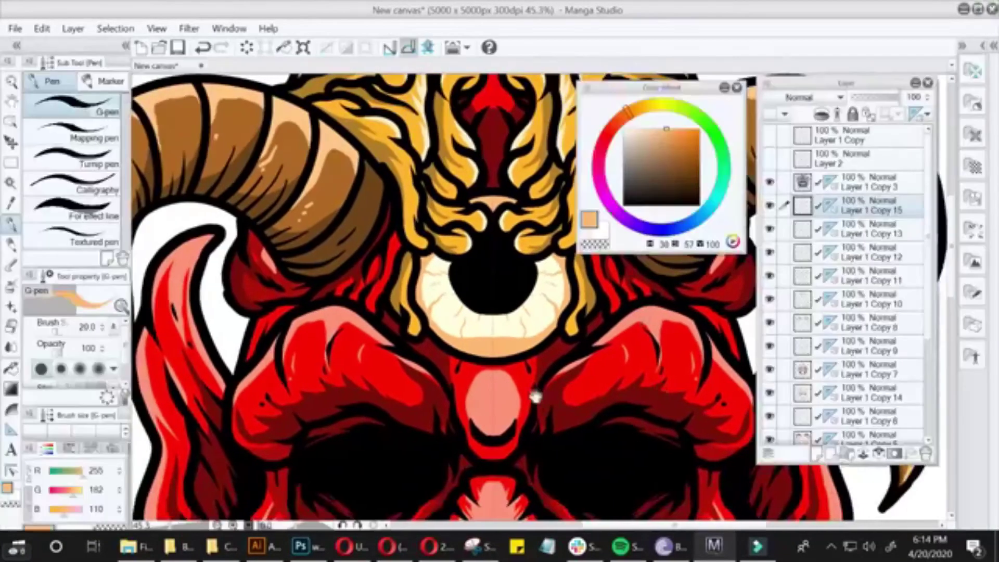
- On Layer 1 Copy 16, switch to yellow and draw a rim along the pupil's lower edge
left_click(903, 232)
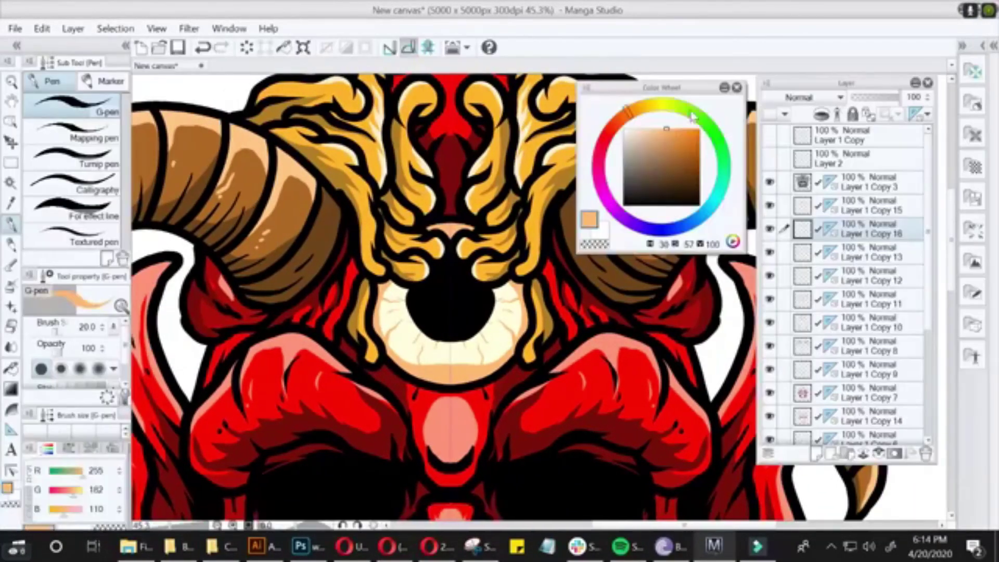
left_click_drag(626, 110, 677, 101)
key("Tab")
scroll(539, 317, "up", 2)
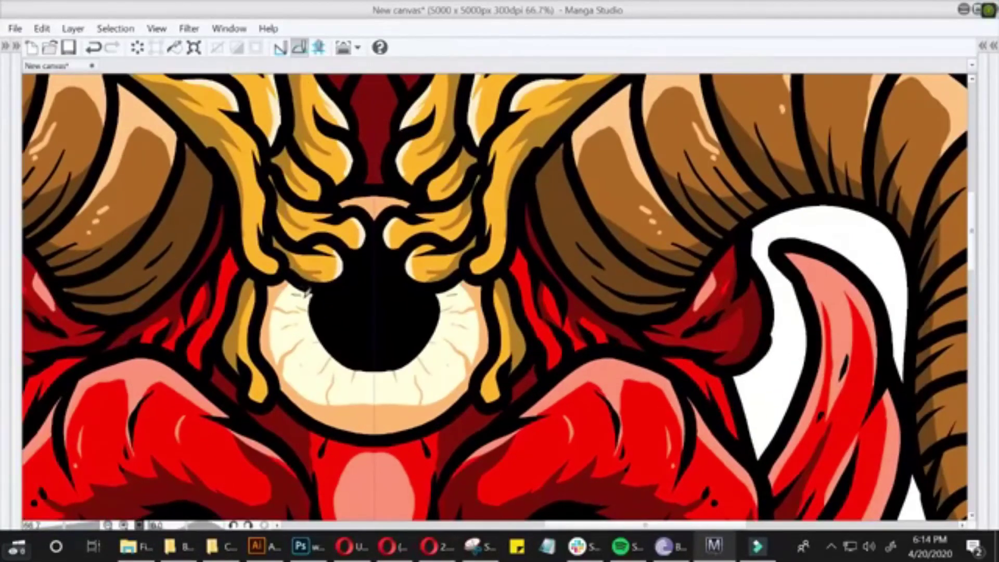
key("Tab")
key("Tab")
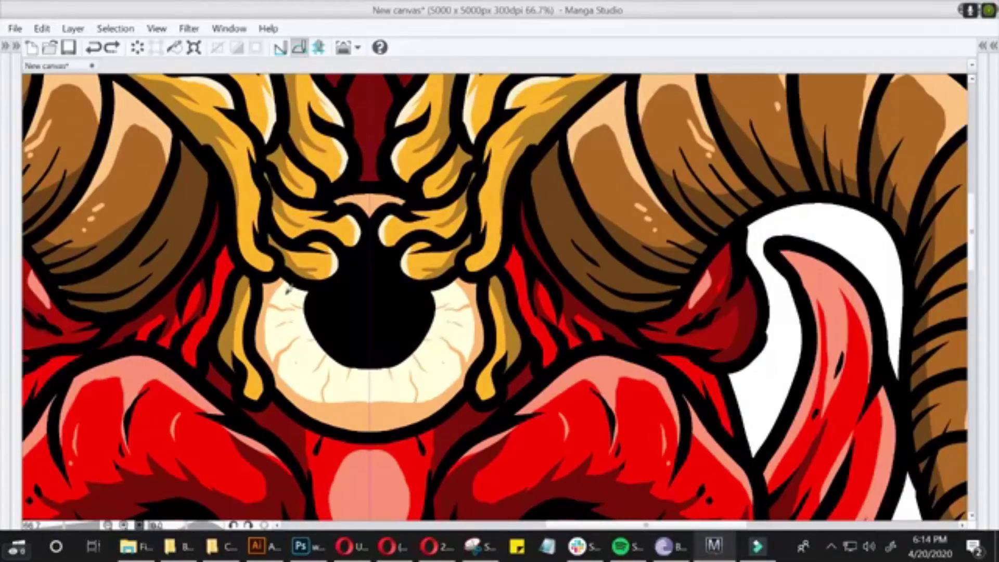
key("ctrl+z")
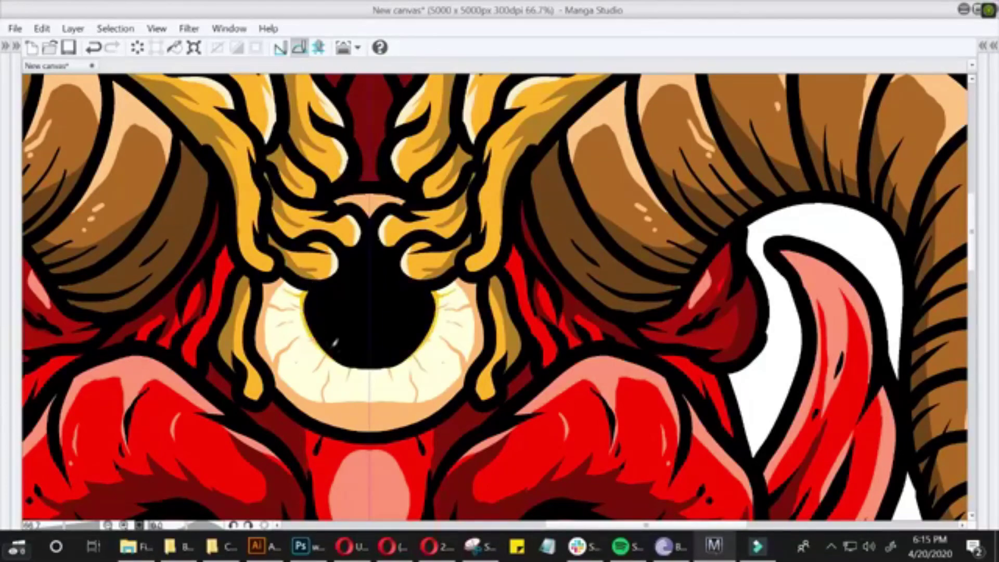
left_click_drag(439, 295, 305, 305)
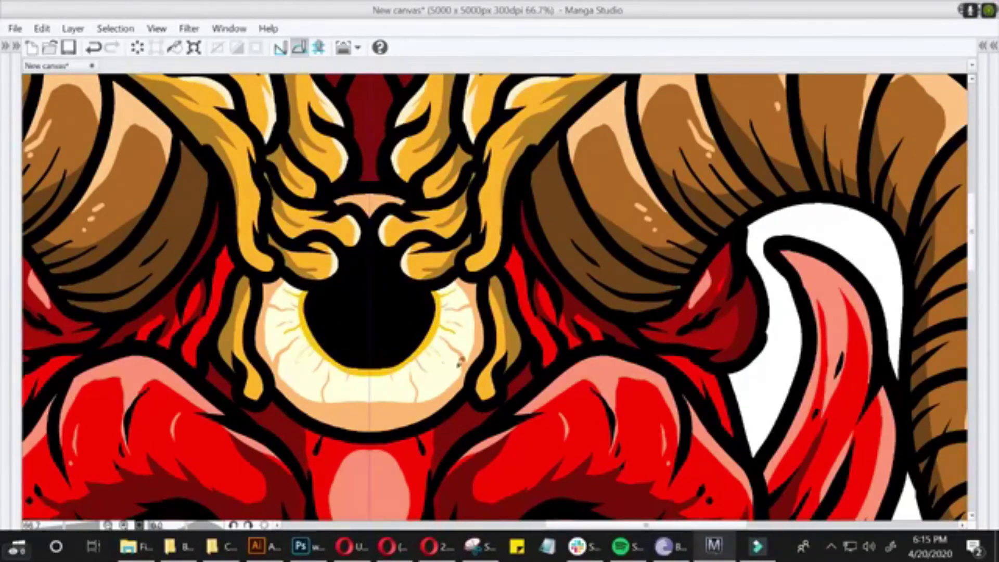
key("Tab")
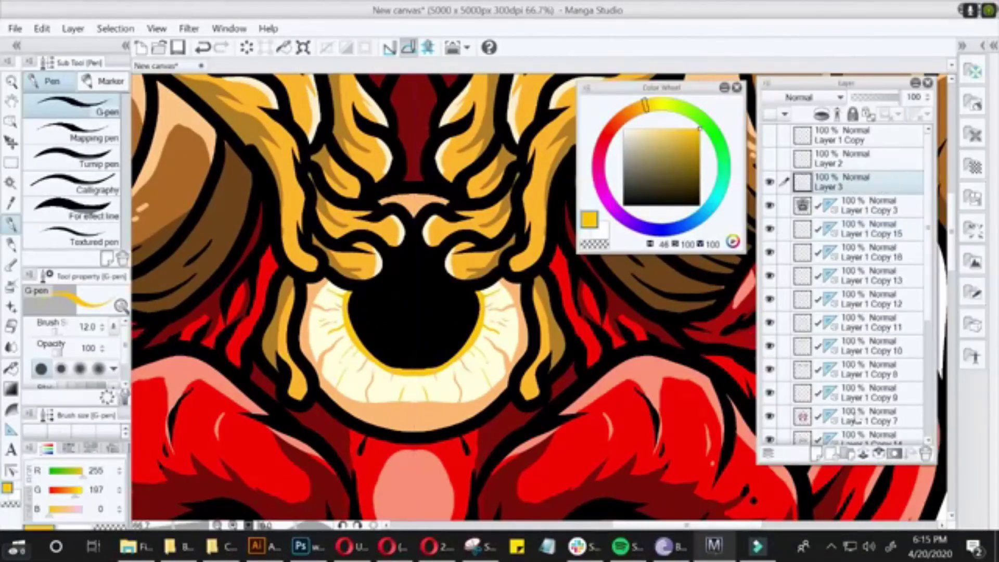
key("Tab")
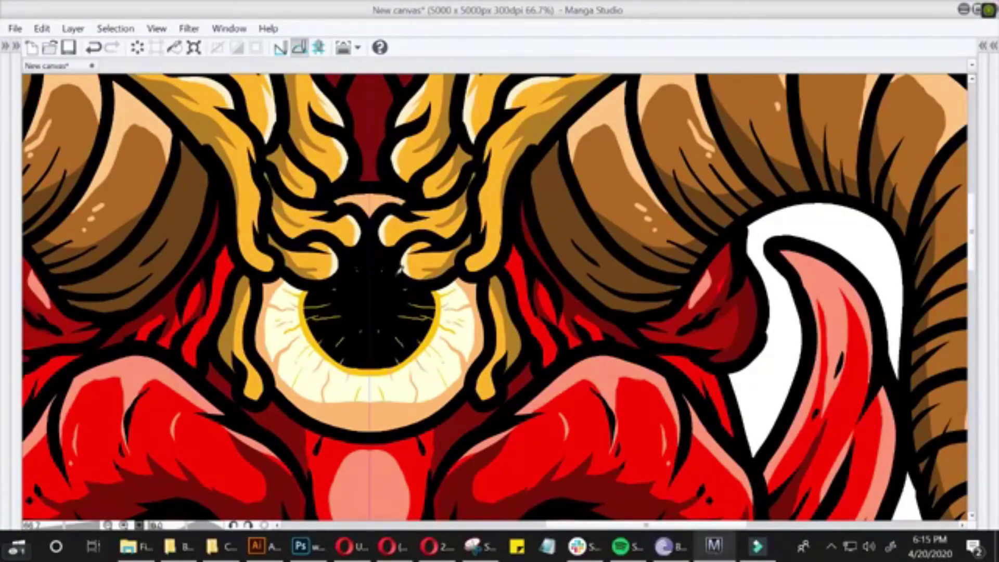
key("Tab")
scroll(399, 266, "down", 1)
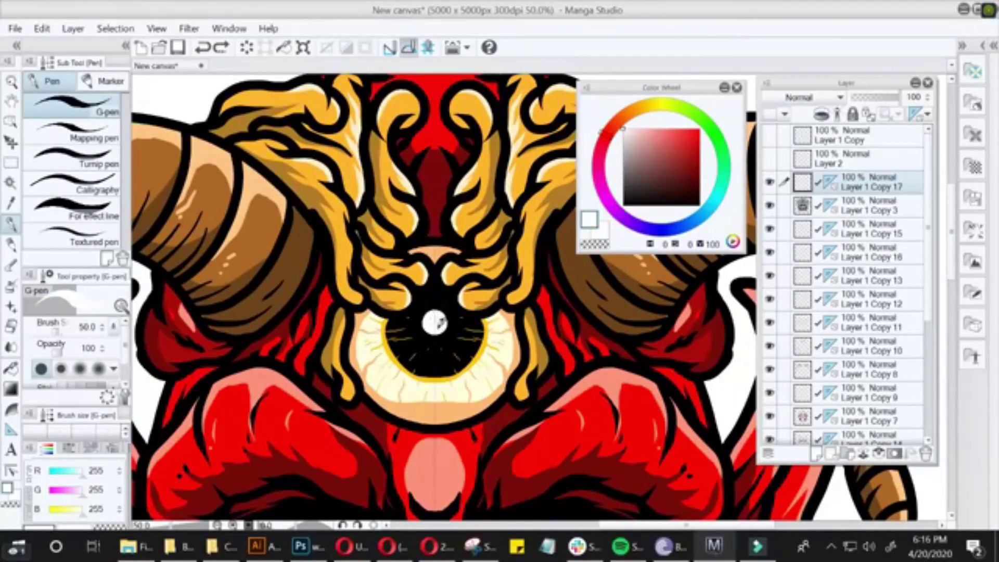
- Duplicate the current layer as Layer 1 Copy 18
scroll(411, 297, "down", 2)
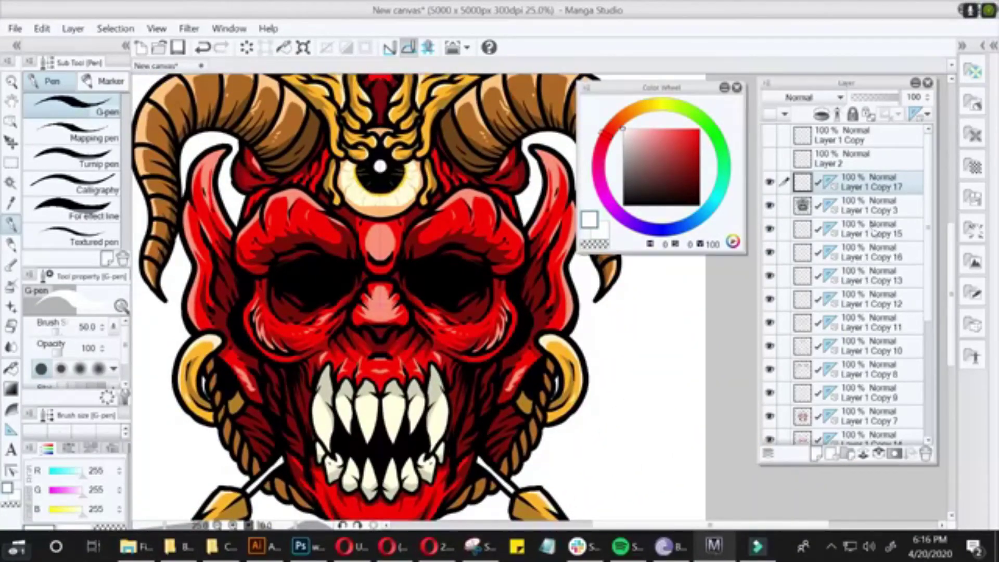
right_click(875, 229)
left_click(738, 289)
- Pick a pale beige drawing colour (203,202,170) on the Color Wheel
scroll(530, 264, "up", 2)
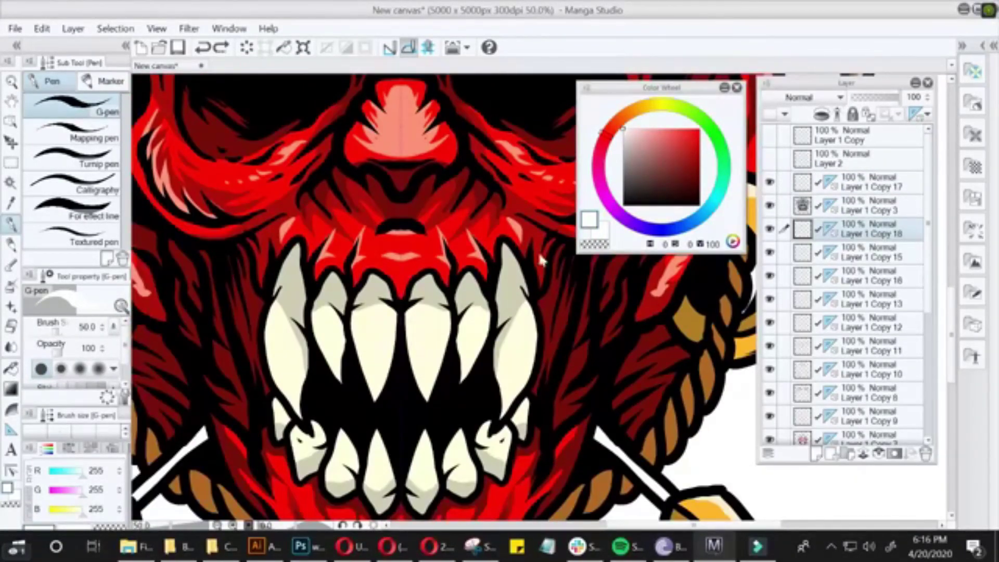
left_click(657, 104)
scroll(520, 260, "down", 2)
scroll(520, 260, "up", 2)
left_click(633, 150)
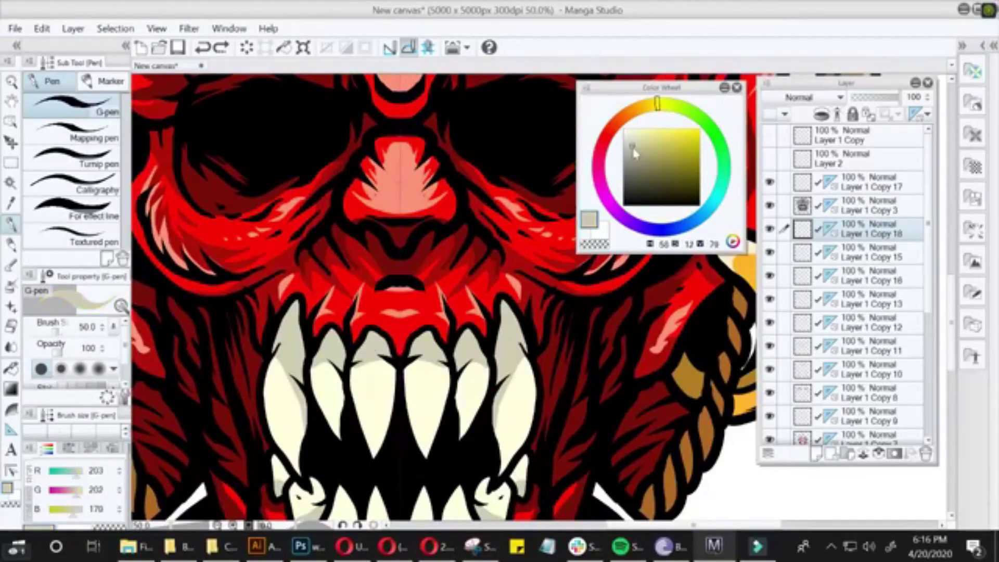
scroll(364, 353, "down", 2)
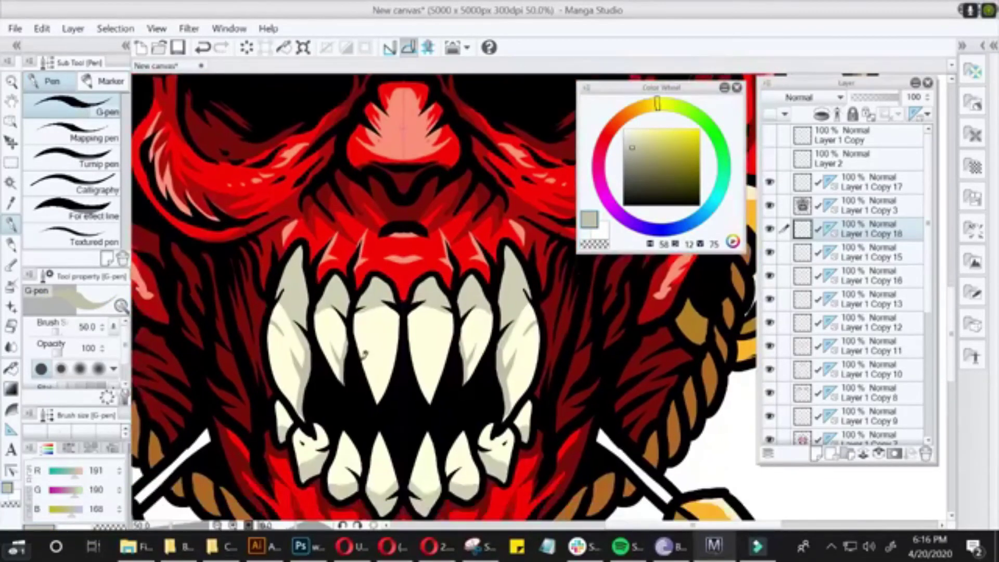
scroll(363, 366, "down", 1)
scroll(363, 366, "down", 1)
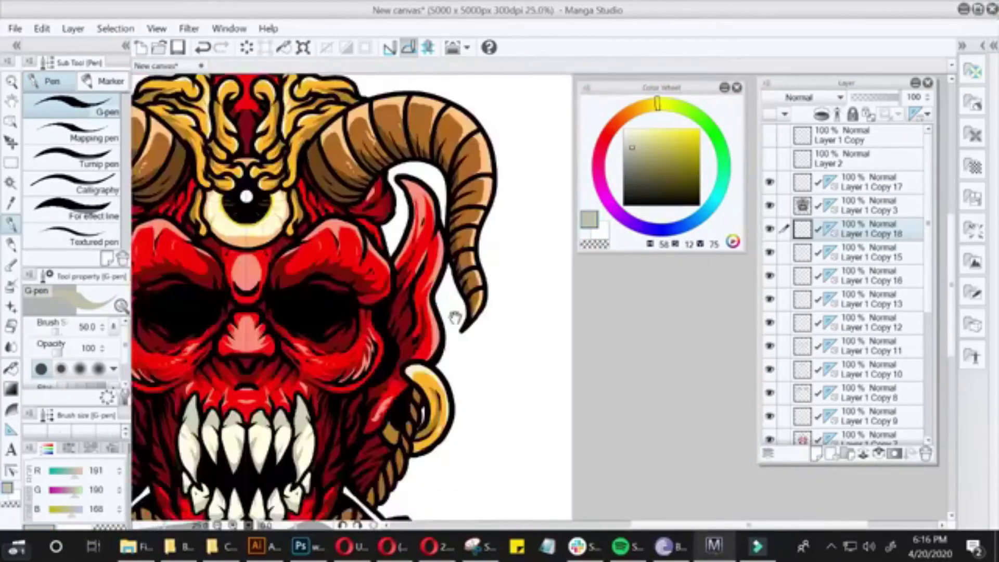
scroll(742, 327, "down", 2)
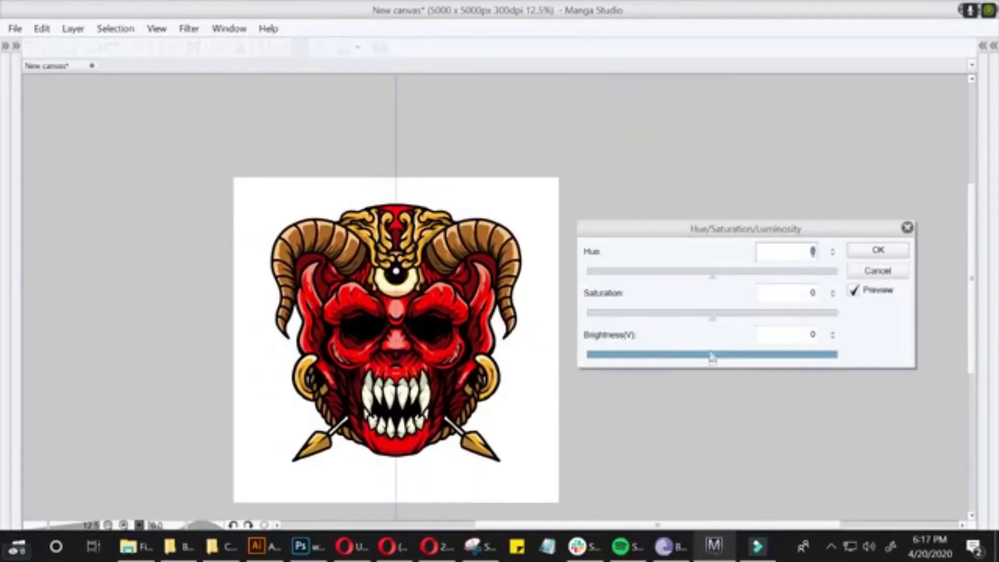
- Confirm the Hue/Saturation/Luminosity adjustment and bring the side panels back
left_click(877, 250)
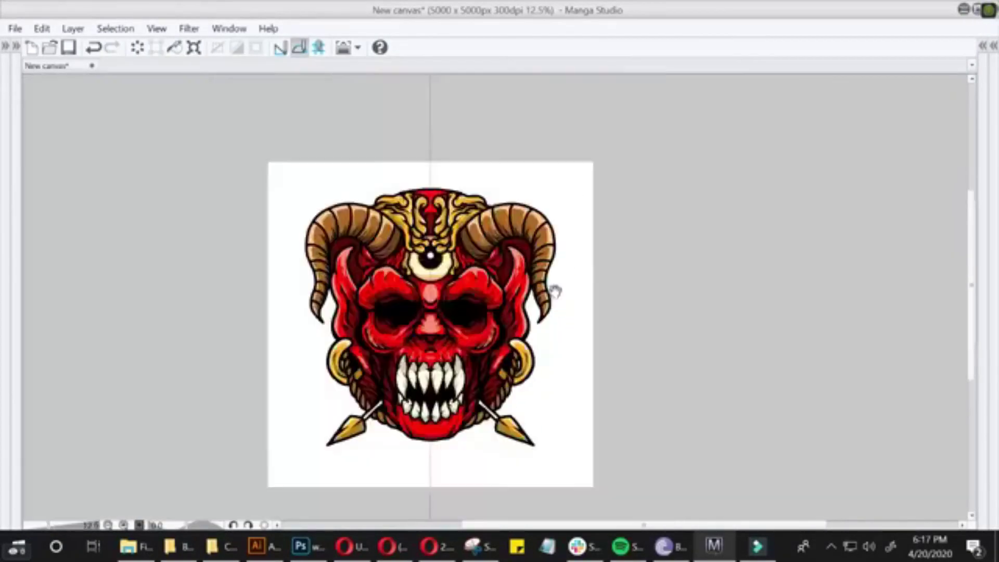
key("Tab")
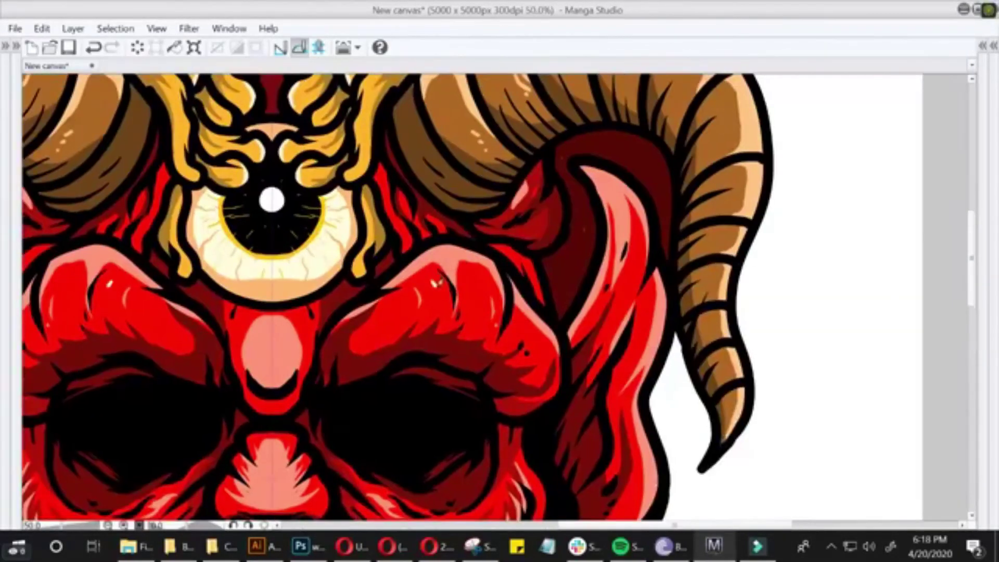
- Zoom out and review the whole demon head
key("ctrl+minus")
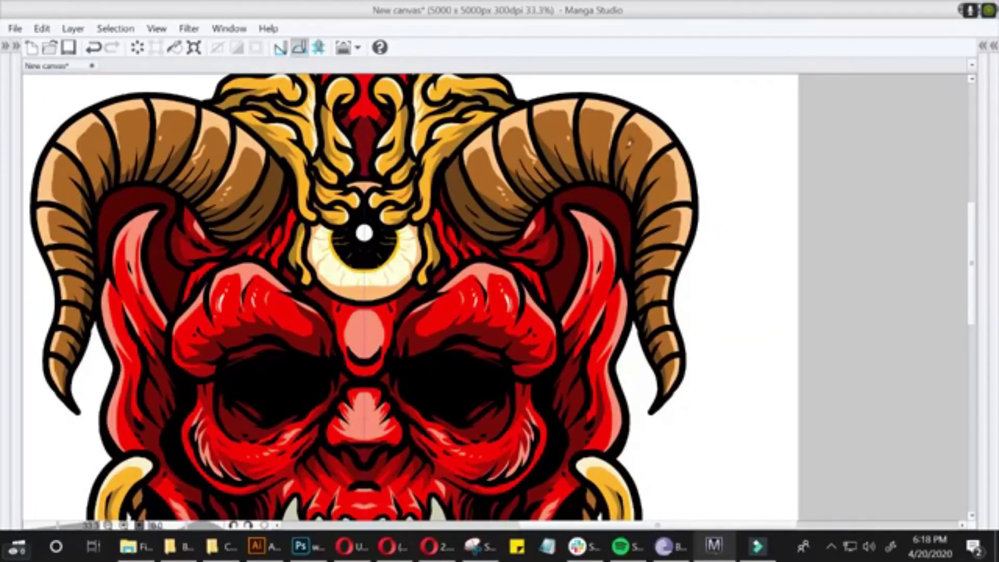
scroll(594, 143, "up", 2)
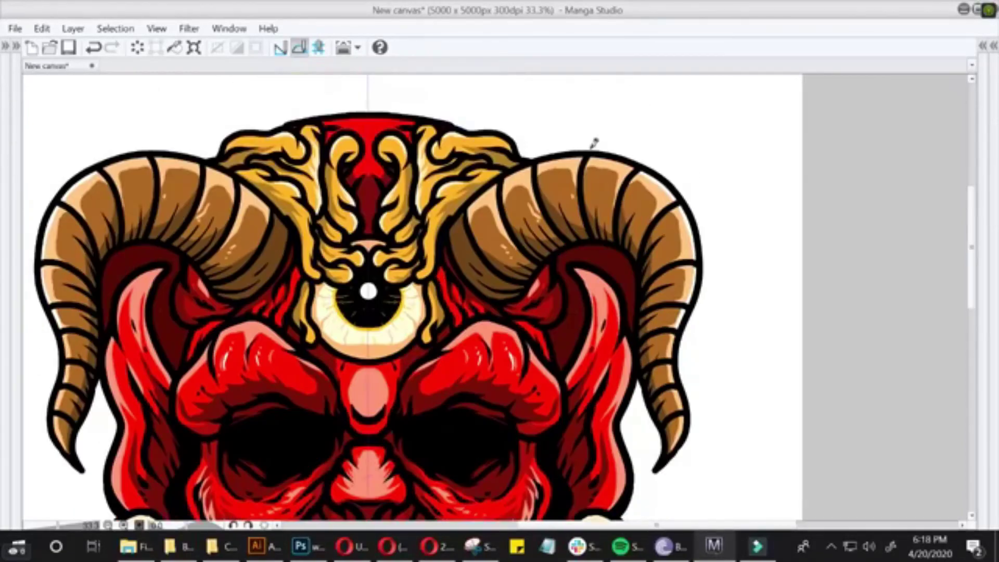
scroll(709, 301, "down", 2)
scroll(709, 301, "down", 1)
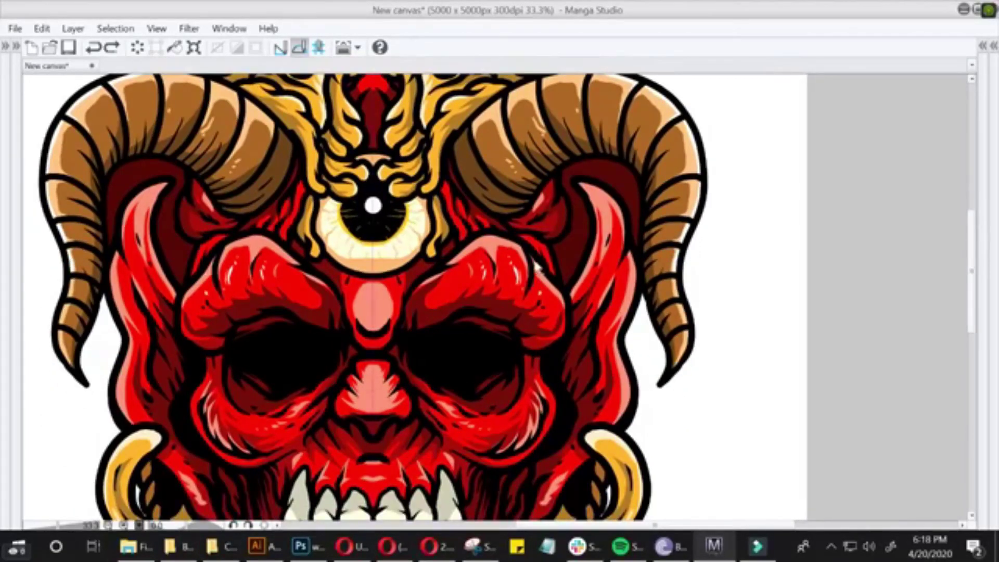
scroll(609, 207, "down", 2)
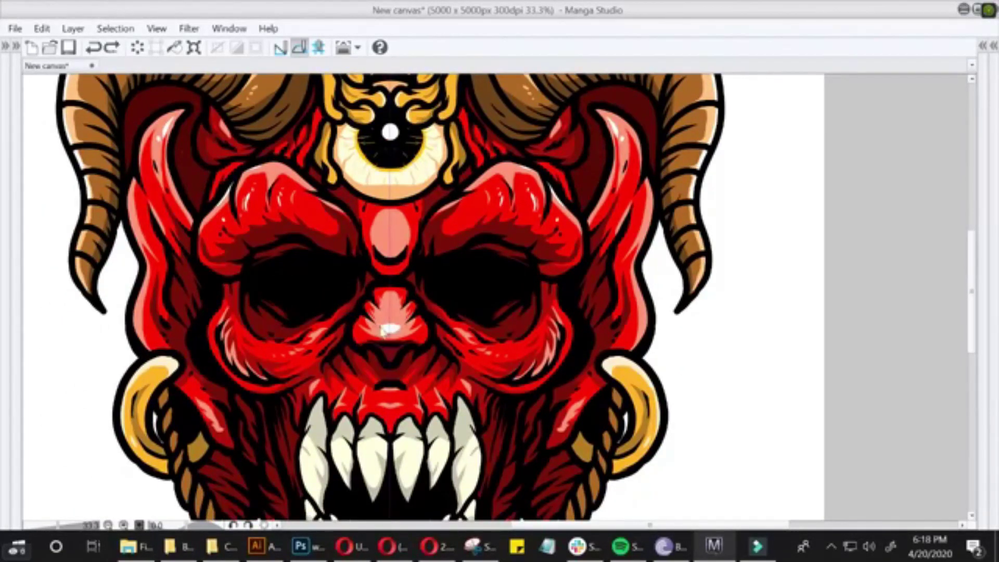
scroll(387, 235, "down", 2)
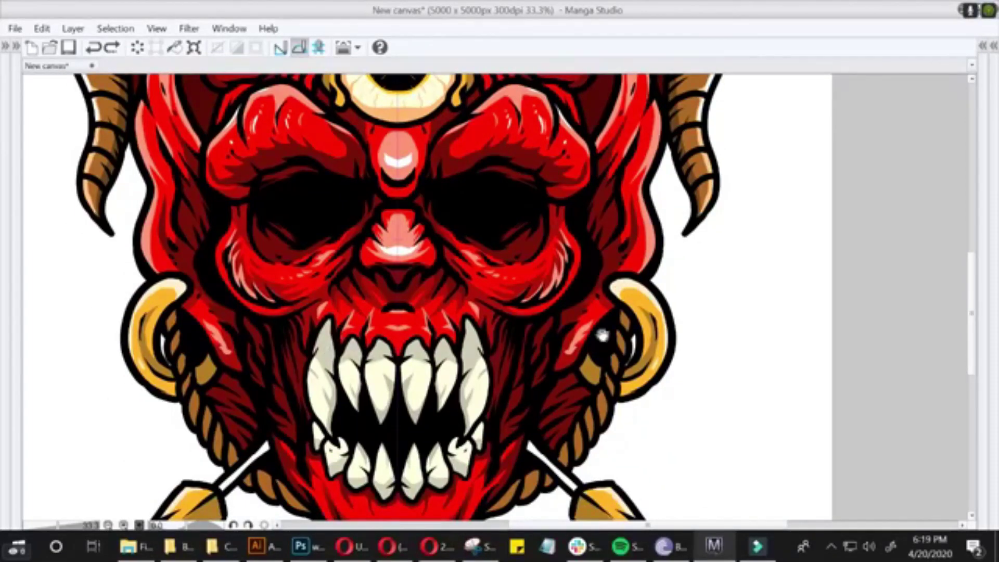
scroll(650, 291, "down", 2)
scroll(650, 302, "down", 1)
- Zoom out to 12.5% to view the full artwork and save the file
key("ctrl+minus")
scroll(424, 207, "up", 3)
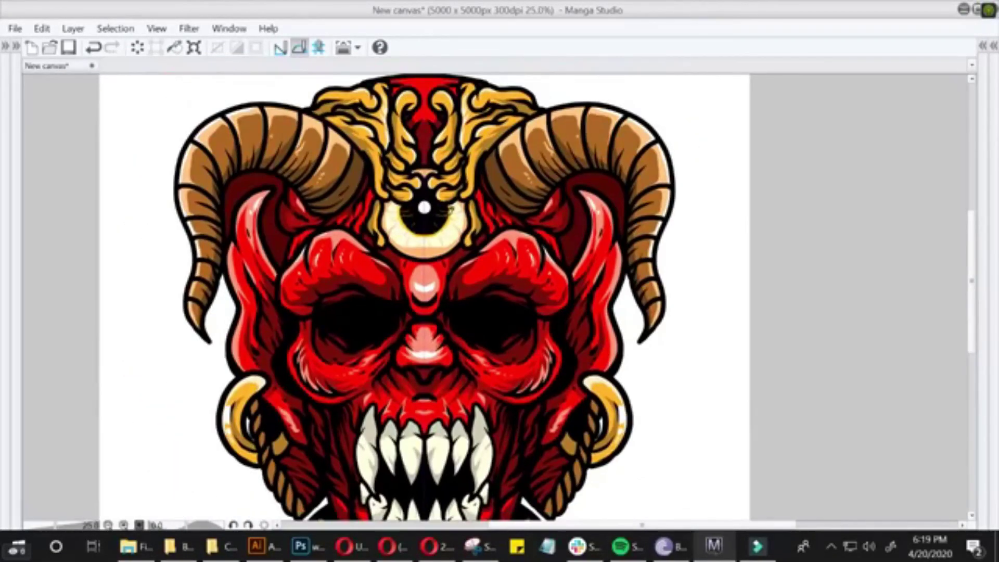
key("Tab")
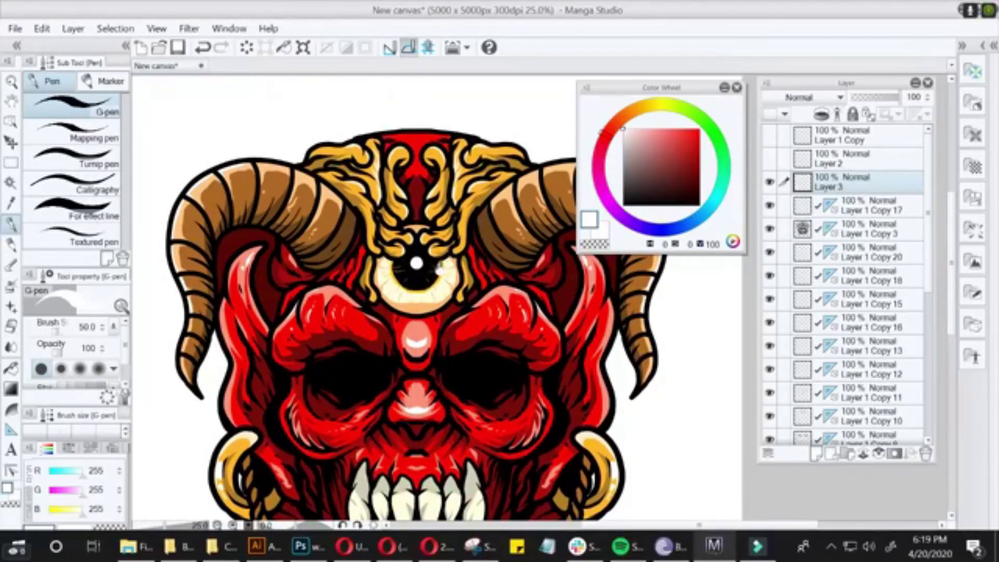
key("ctrl+minus")
scroll(863, 364, "down", 5)
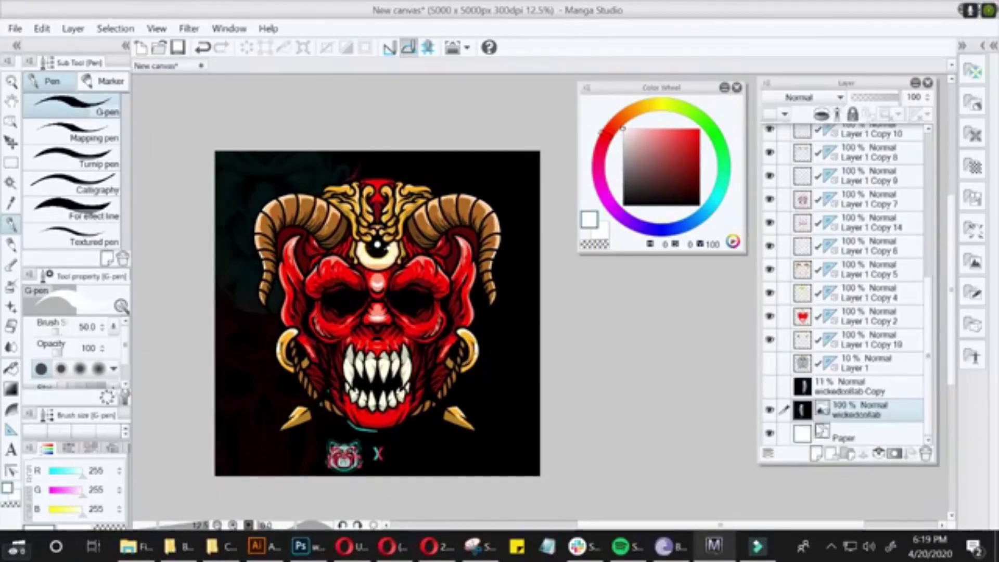
key("ctrl+s")
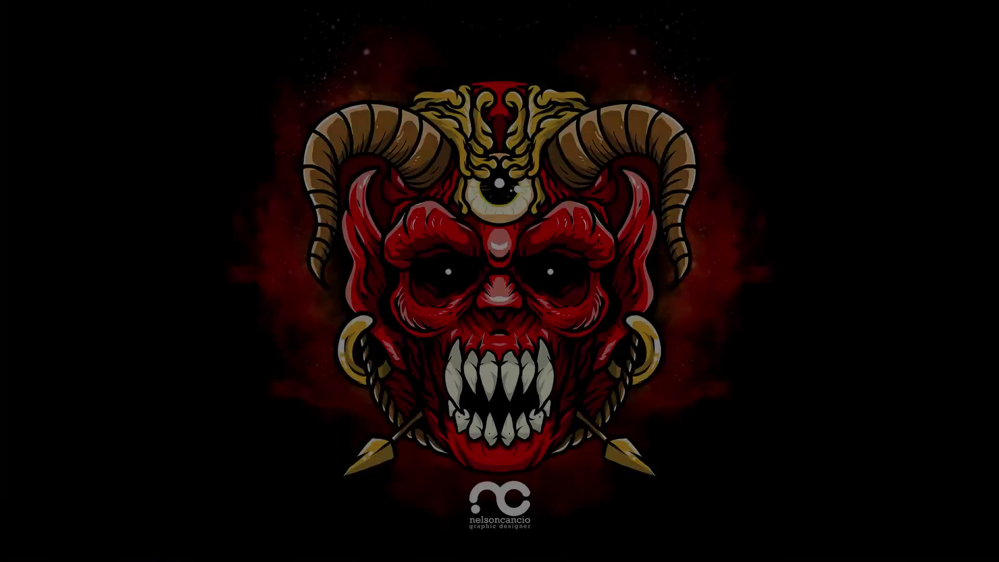